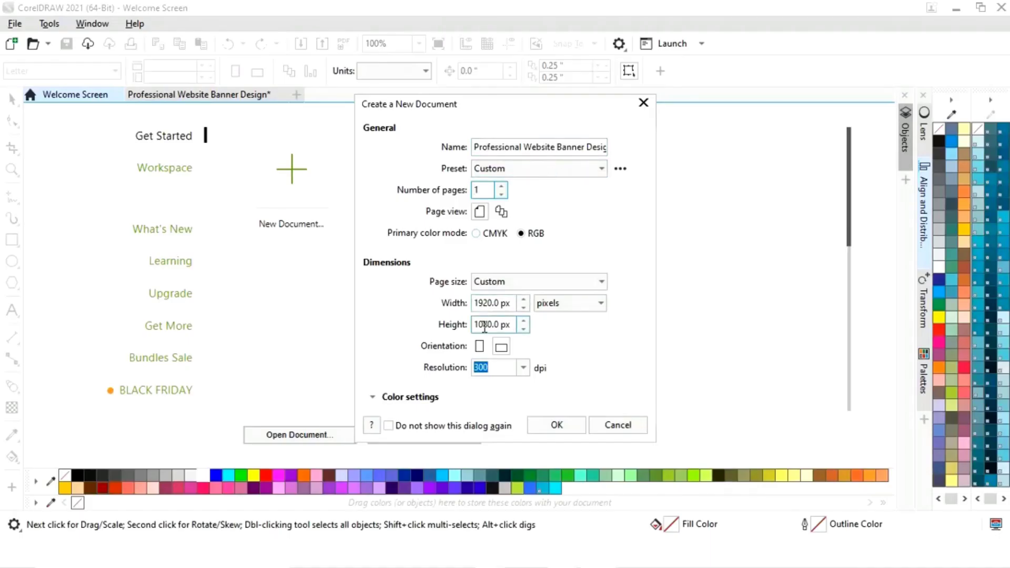
Create the 1920 × 1080 px RGB document at 300 dpi and draw a rectangle about 1841 × 931 px on its page
left_click(556, 425)
left_click(15, 241)
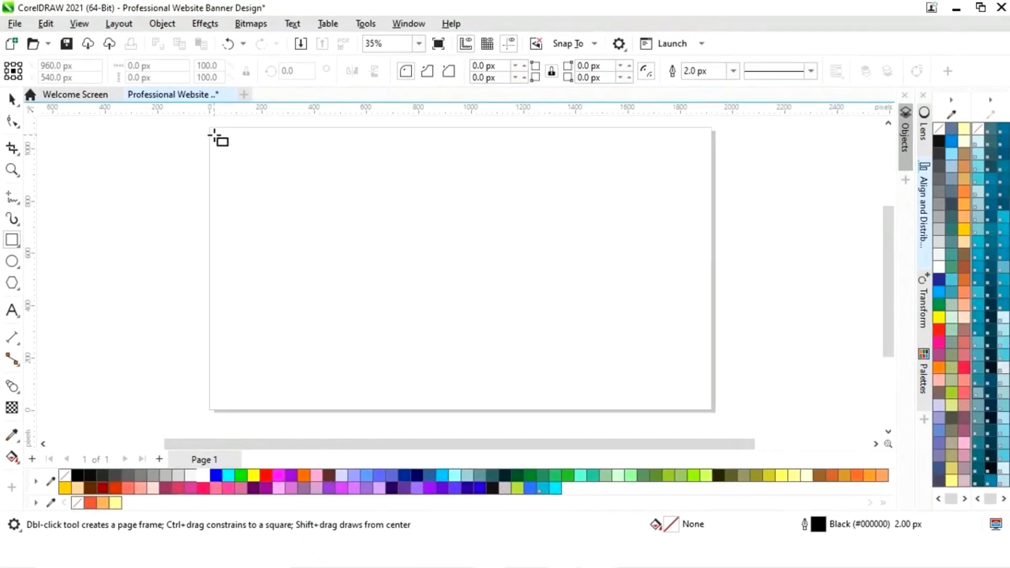
left_click_drag(214, 134, 696, 379)
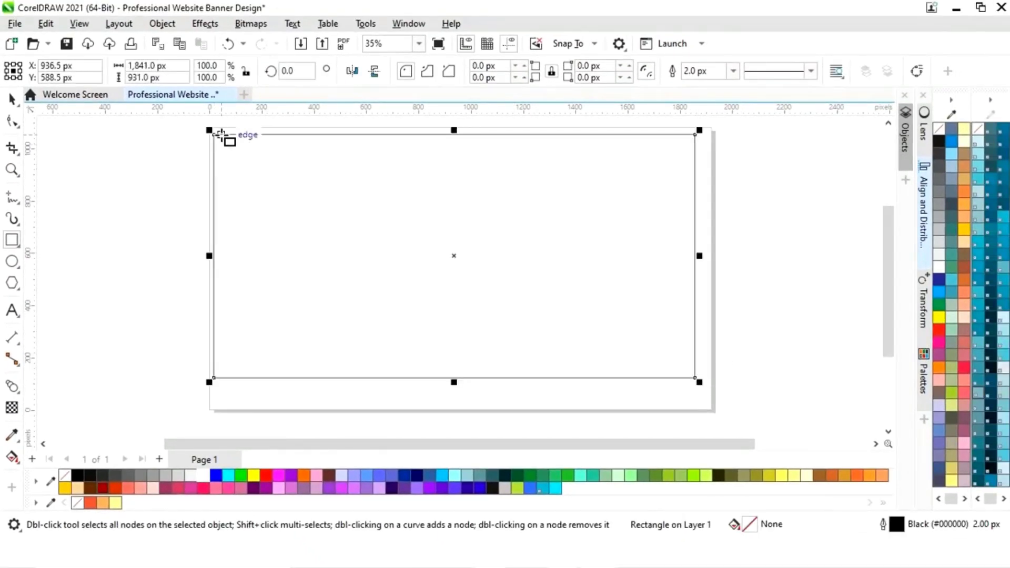
Set the rectangle's size to 1920 px wide and 1080 px high
left_click_drag(166, 65, 107, 67)
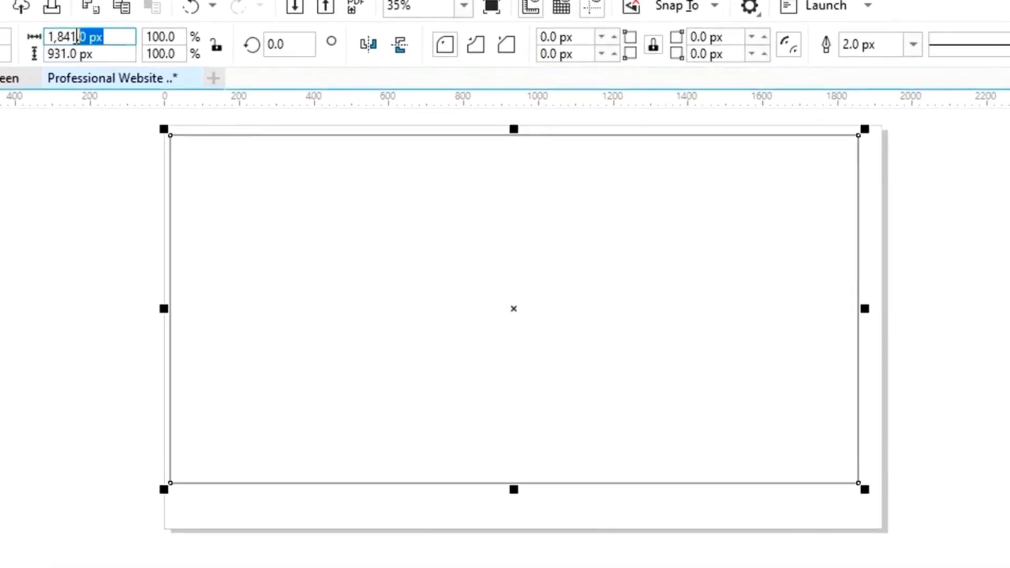
type("1920")
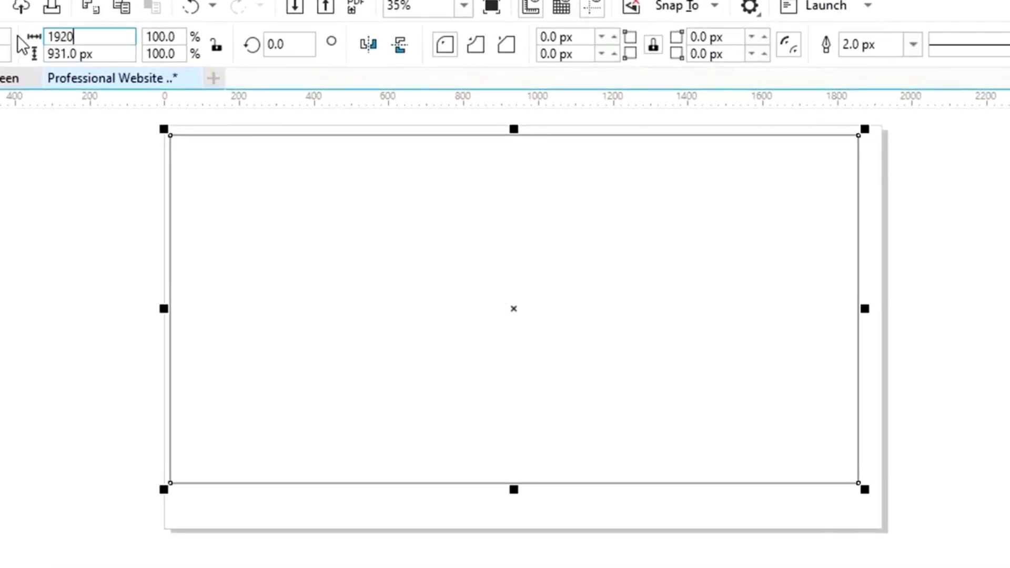
key("Tab")
type("1")
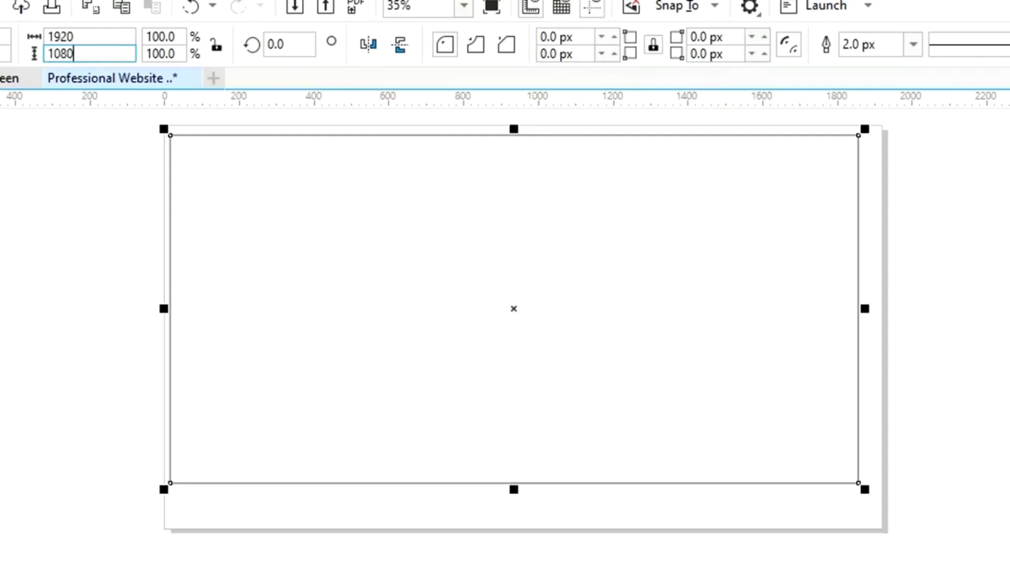
key("Return")
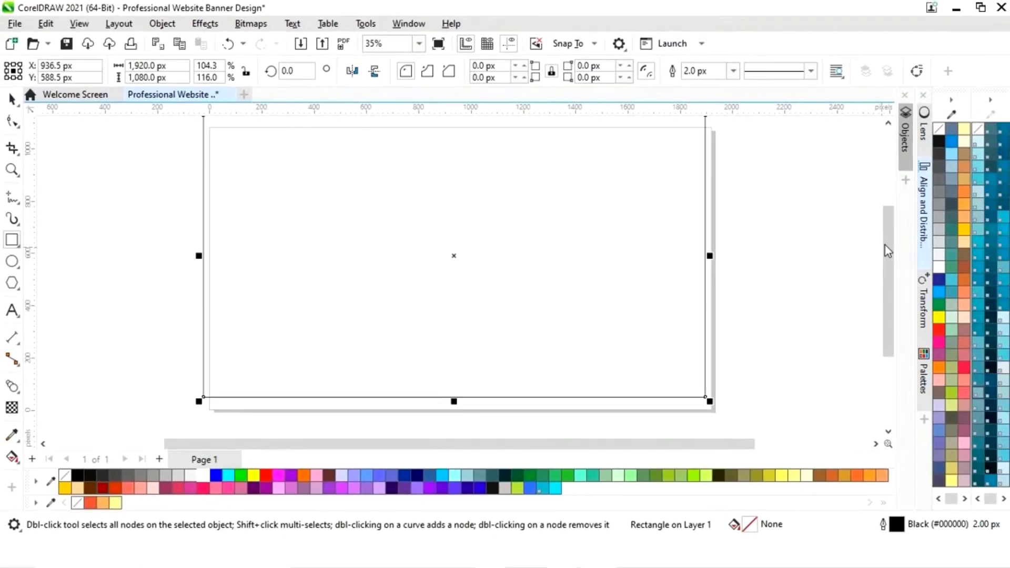
Align the rectangle's center horizontally and vertically to the specified point X 960 px, Y 540 px
left_click(923, 221)
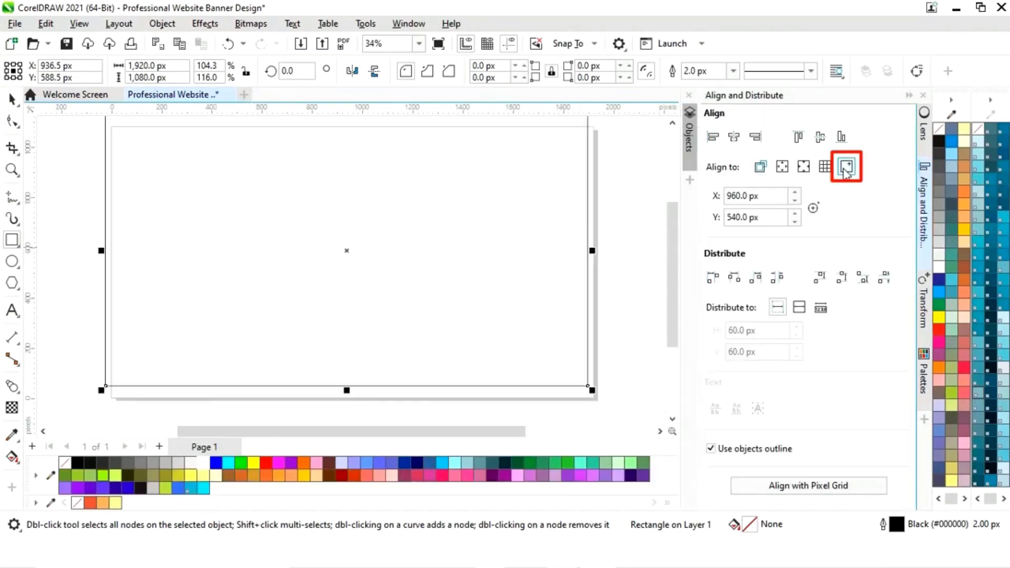
left_click(735, 141)
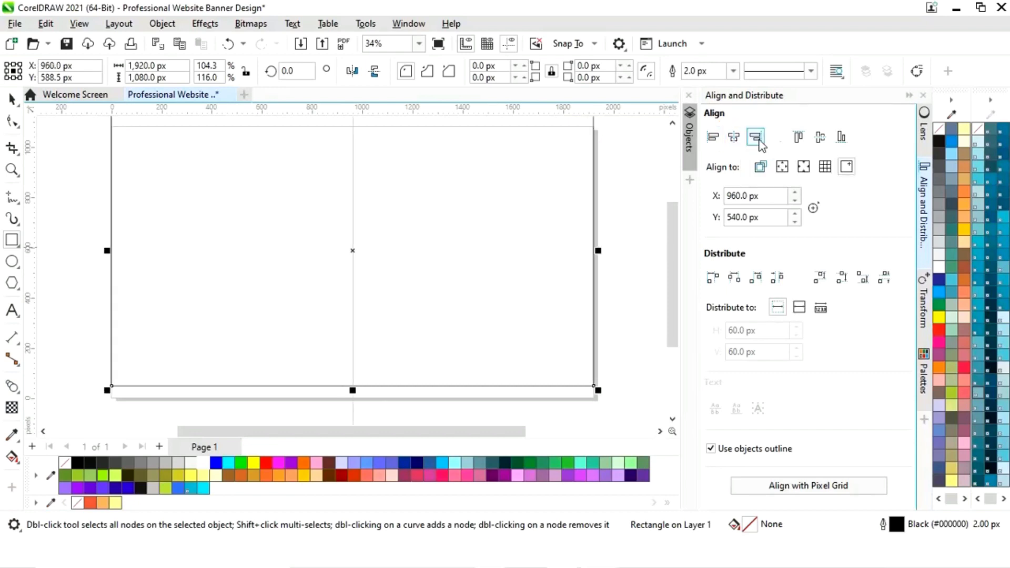
left_click(820, 145)
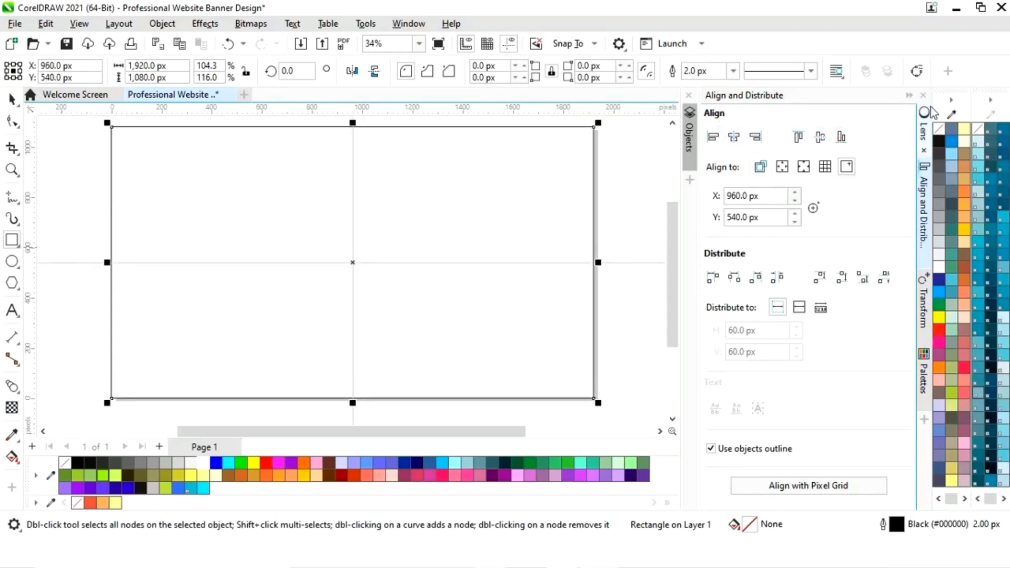
left_click(908, 95)
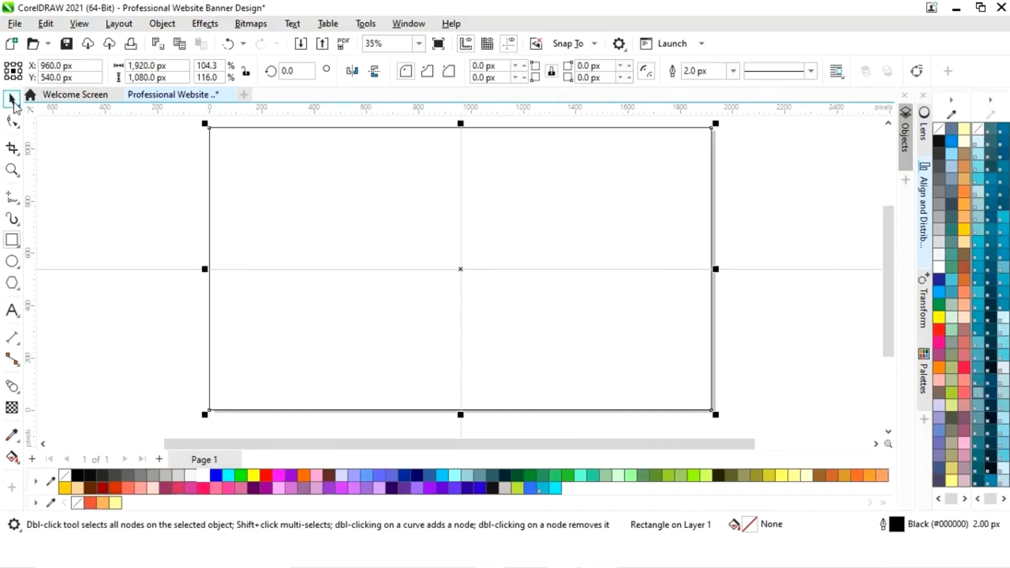
Apply a horizontal linear fountain fill across the rectangle from its left edge to its right edge with the Interactive Fill tool
left_click(13, 100)
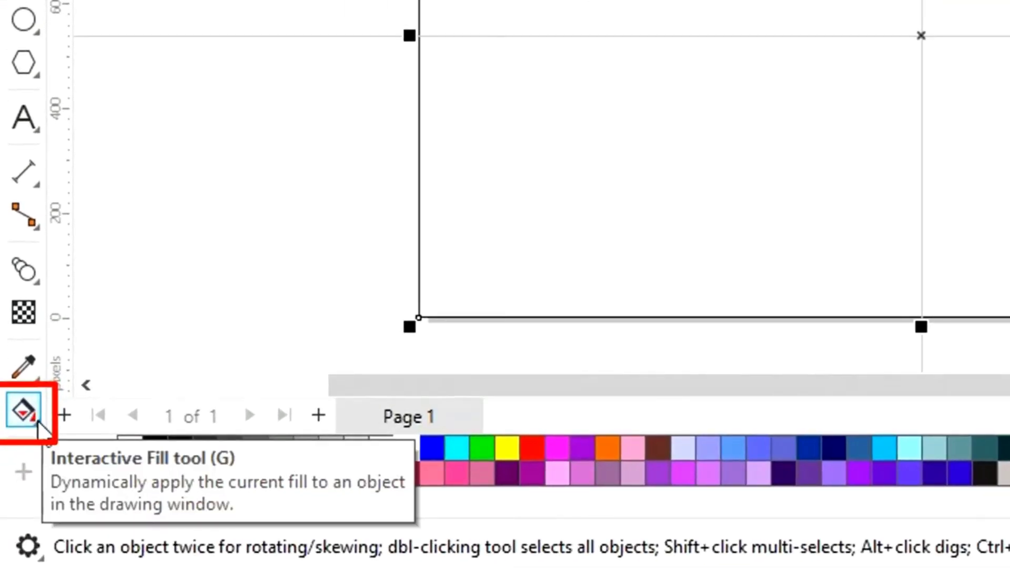
left_click(27, 415)
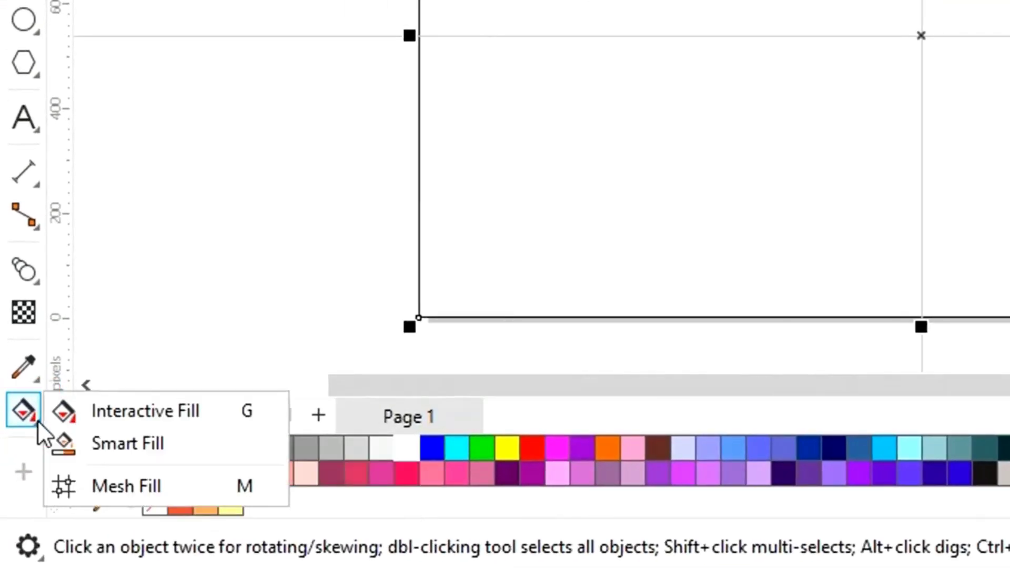
left_click(133, 415)
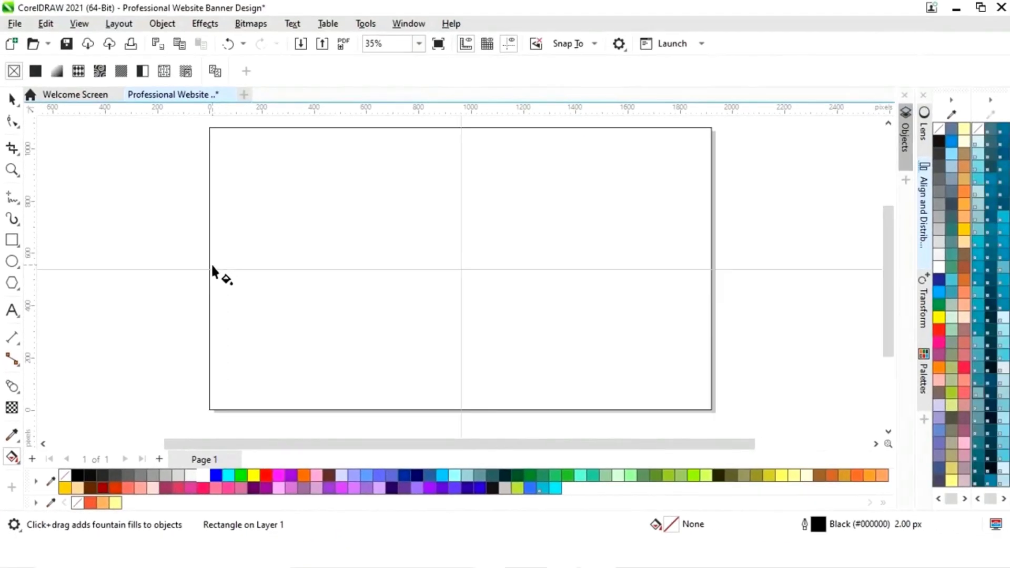
left_click_drag(209, 269, 710, 269)
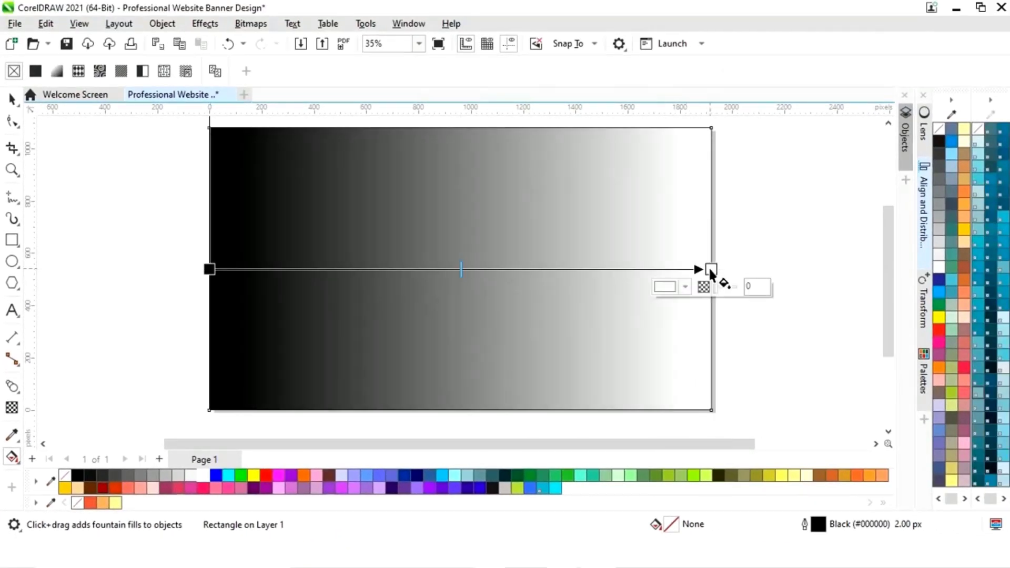
Sample the red-orange swatch of the document palette as the start color of the rectangle's gradient
left_click(210, 270)
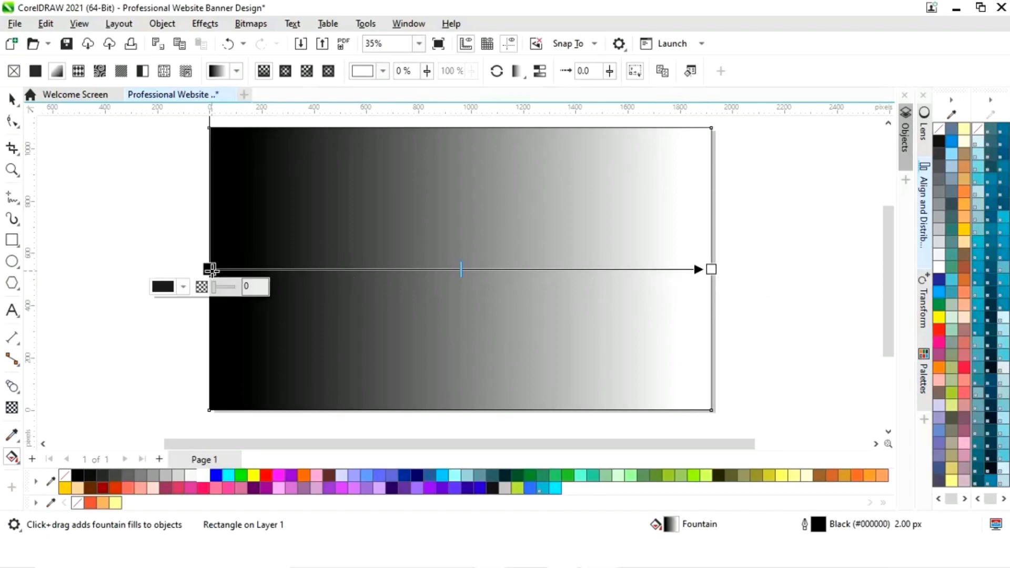
left_click(183, 287)
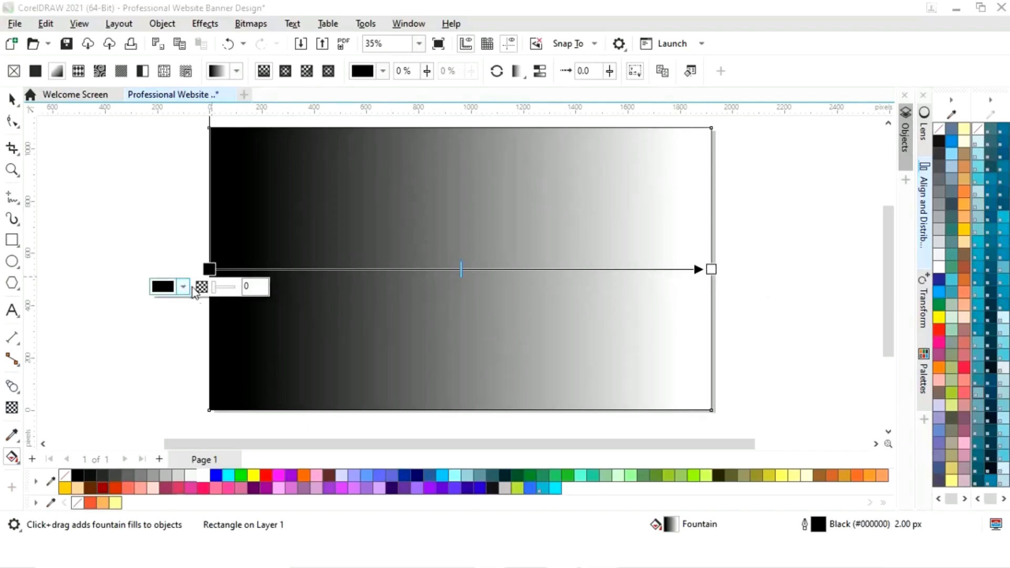
left_click(293, 505)
left_click(116, 493)
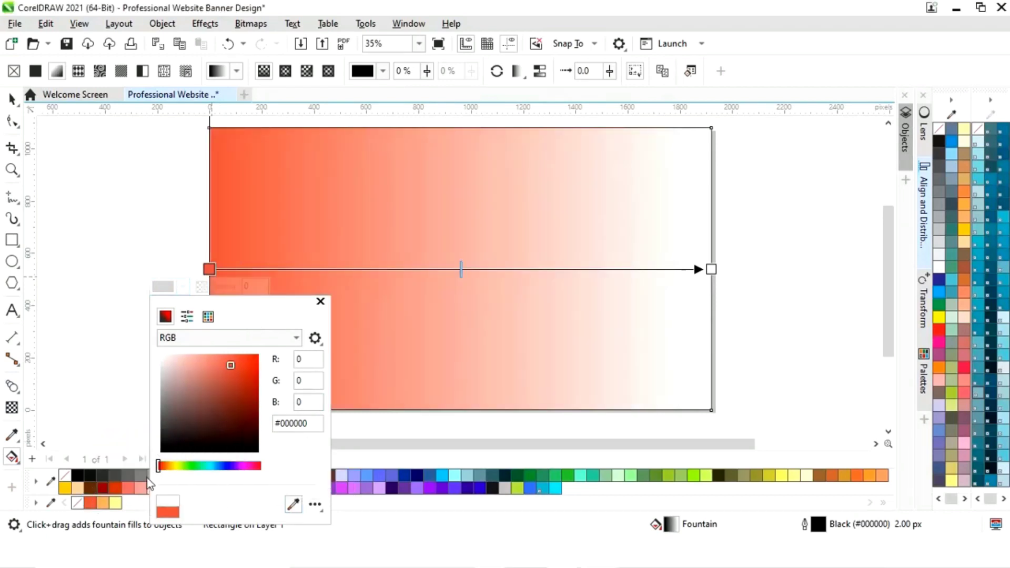
left_click(321, 293)
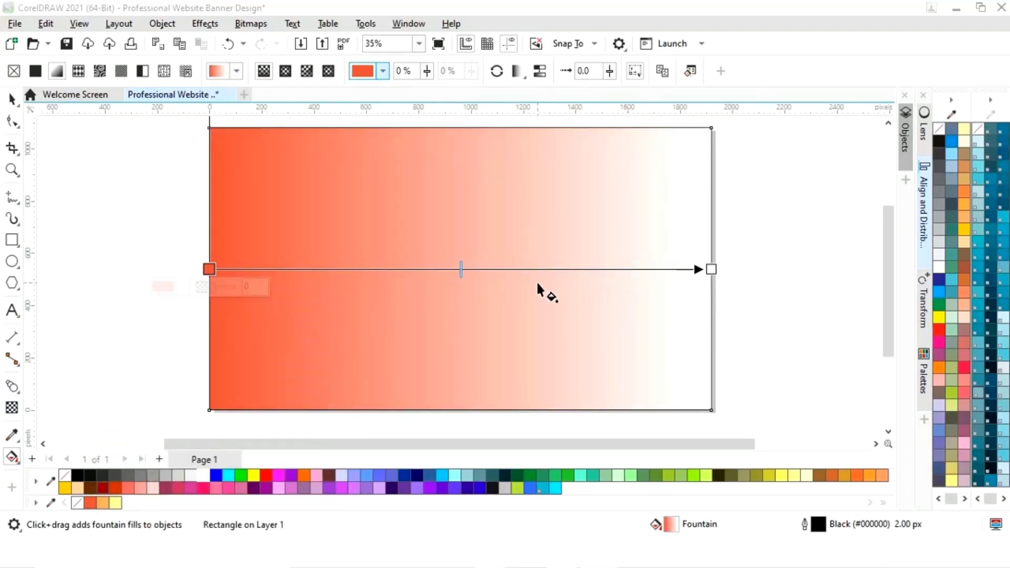
Sample the light orange swatch #F6AB61 of the document palette as the end color of the rectangle's gradient
left_click(711, 269)
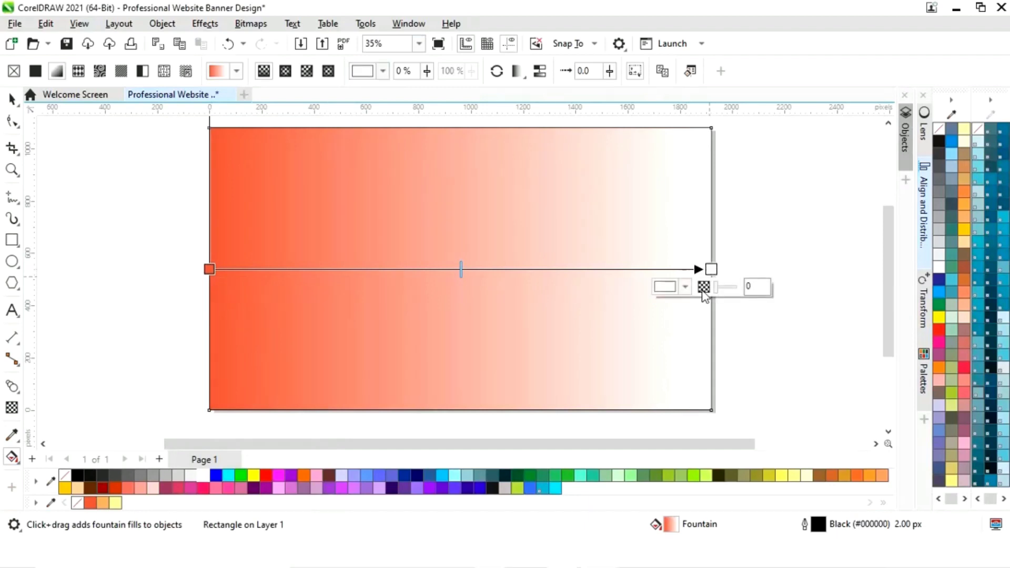
left_click(686, 287)
left_click(794, 236)
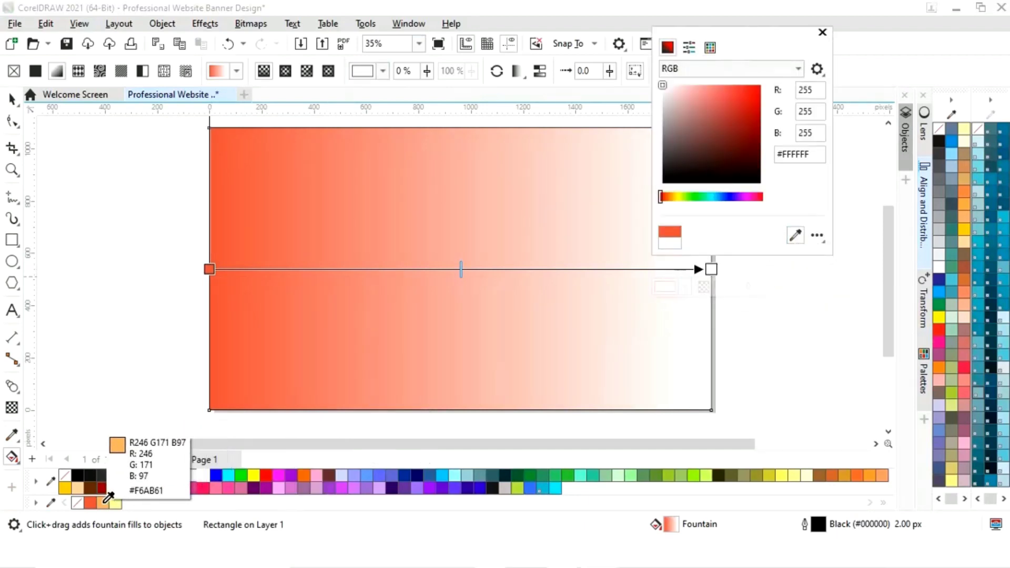
left_click(104, 501)
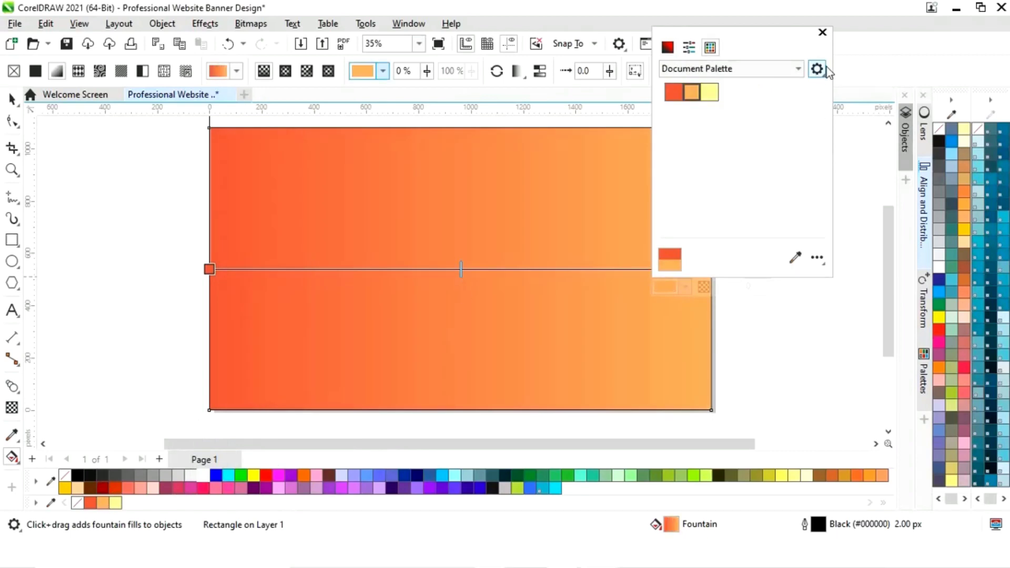
left_click(821, 33)
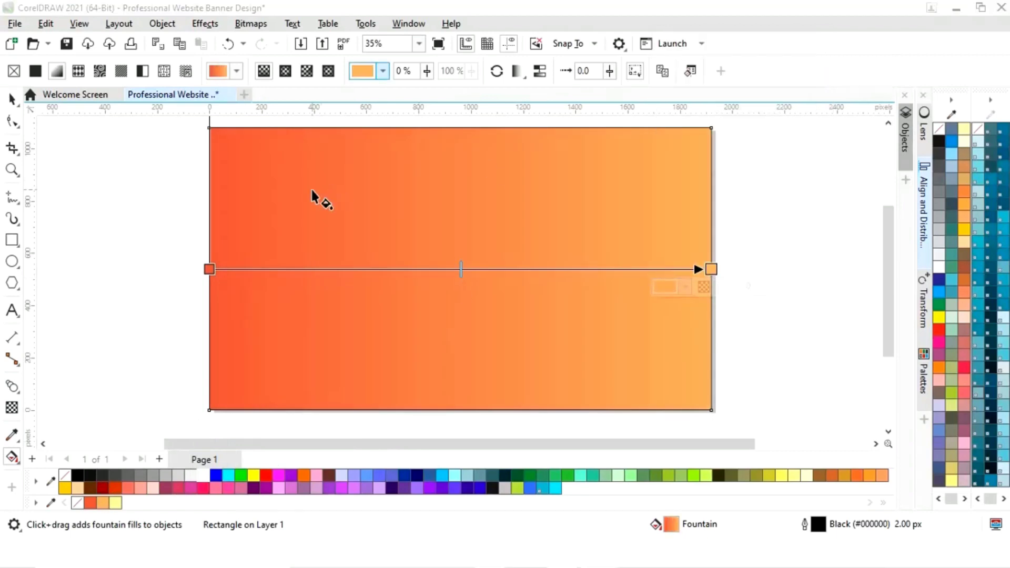
Remove the outline from the gradient rectangle
left_click(12, 98)
left_click(117, 199)
left_click(405, 271)
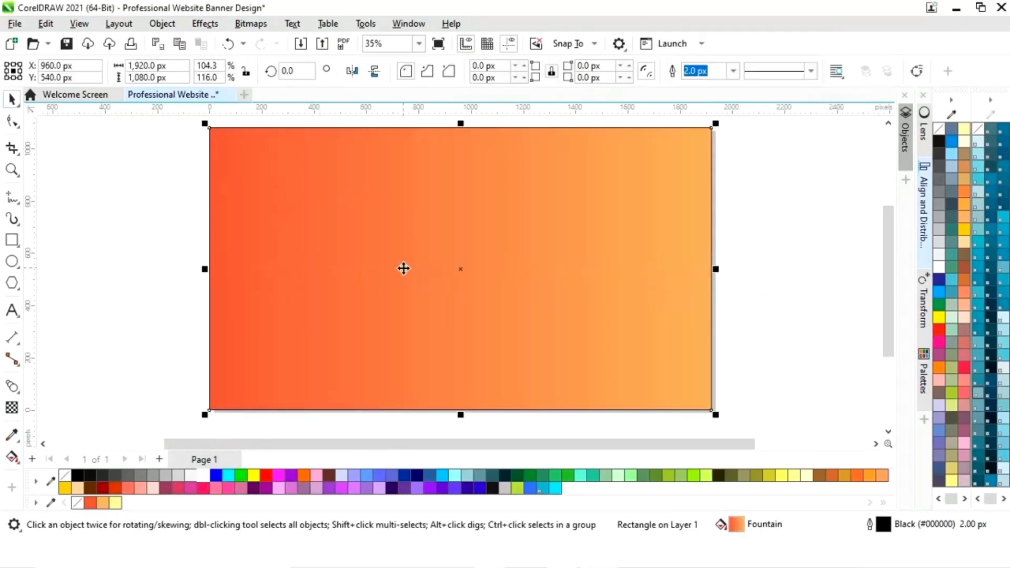
right_click(65, 476)
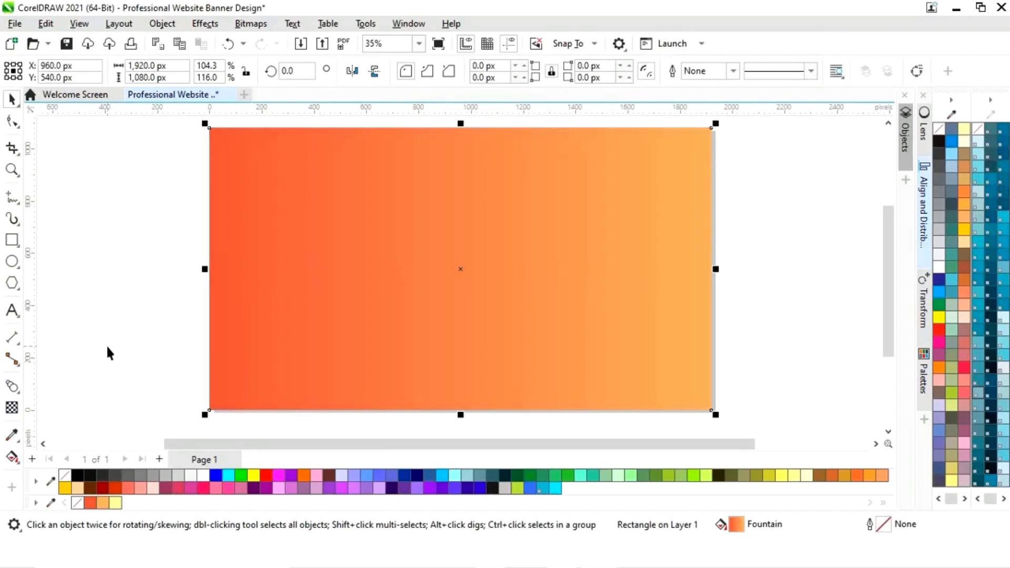
left_click(142, 343)
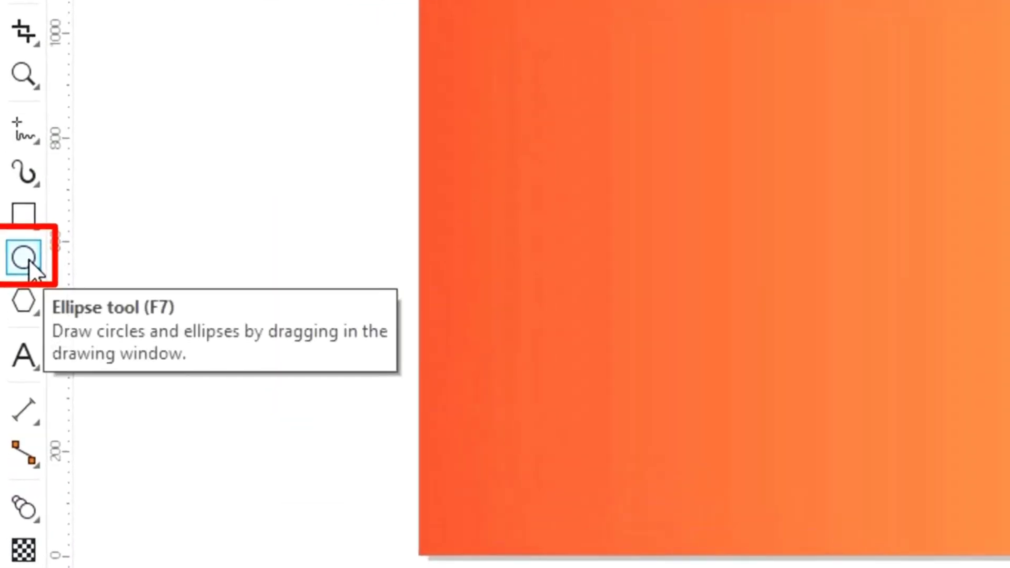
Draw an ellipse over the right half of the gradient background and set its size to 1000 × 1000 px
left_click(29, 258)
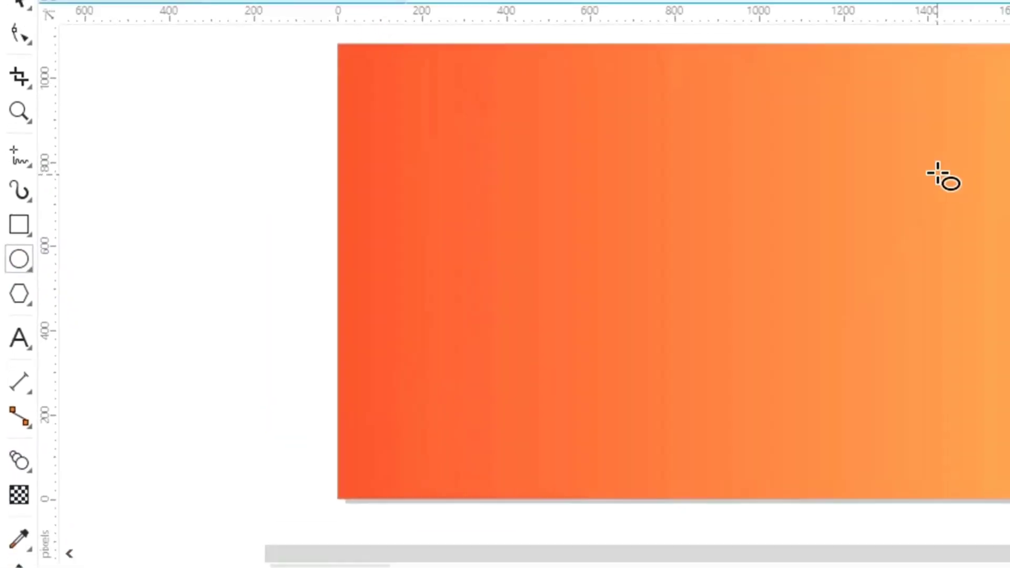
left_click_drag(448, 158, 715, 406)
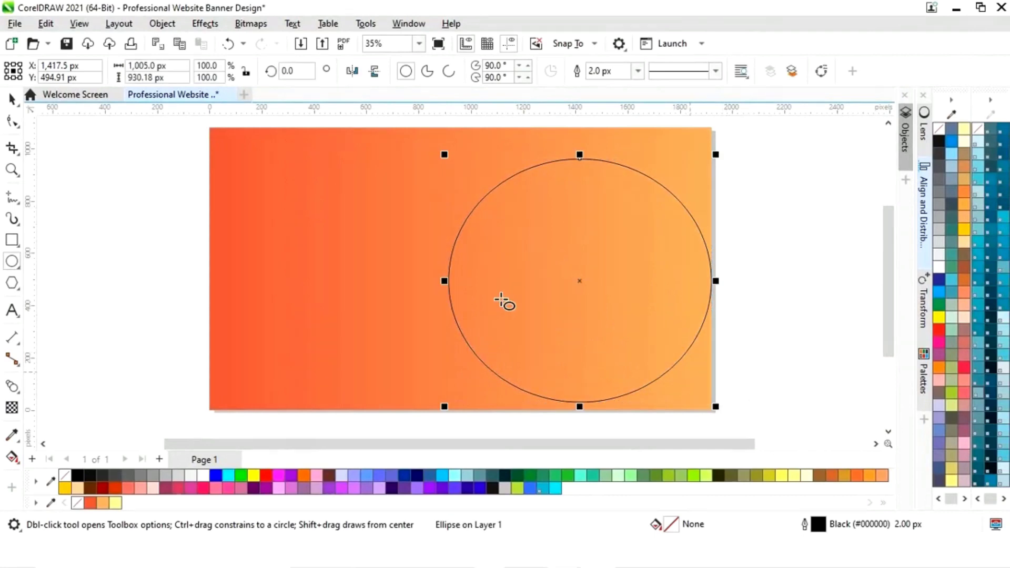
left_click(173, 65)
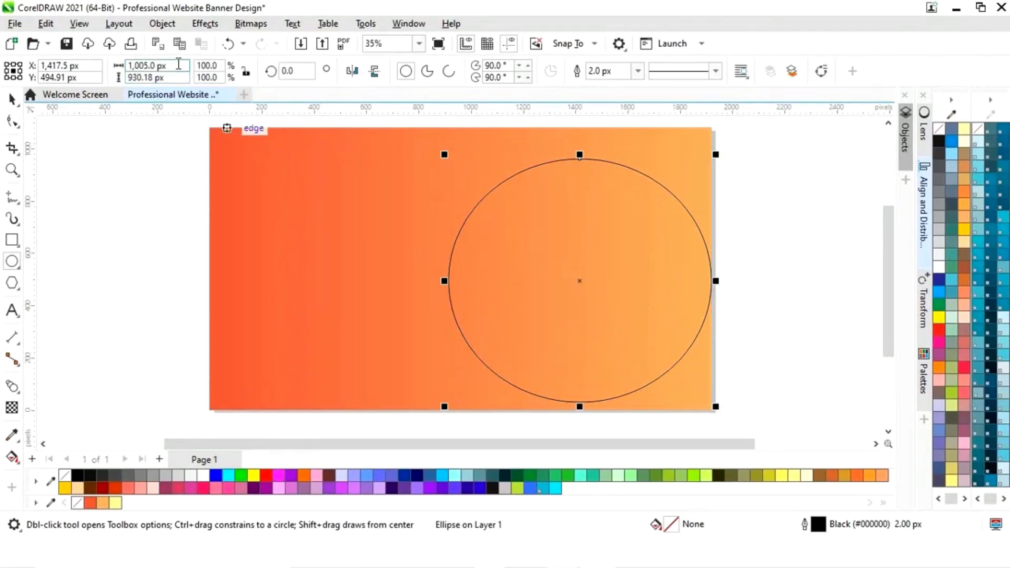
type("1000")
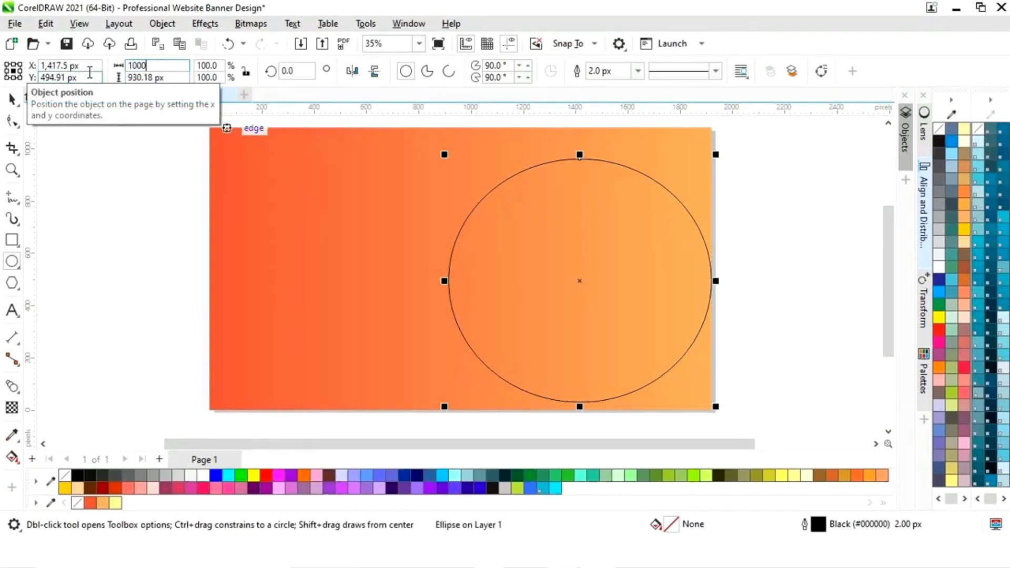
key("Tab")
type("1,0")
type("000")
key("Return")
Scale the circle down to about 792 px across and center it at about X 1422 px, Y 528 px
left_click(12, 98)
mouse_move(716, 147)
left_mouse_down()
mouse_move(689, 158)
mouse_move(703, 158)
left_mouse_up()
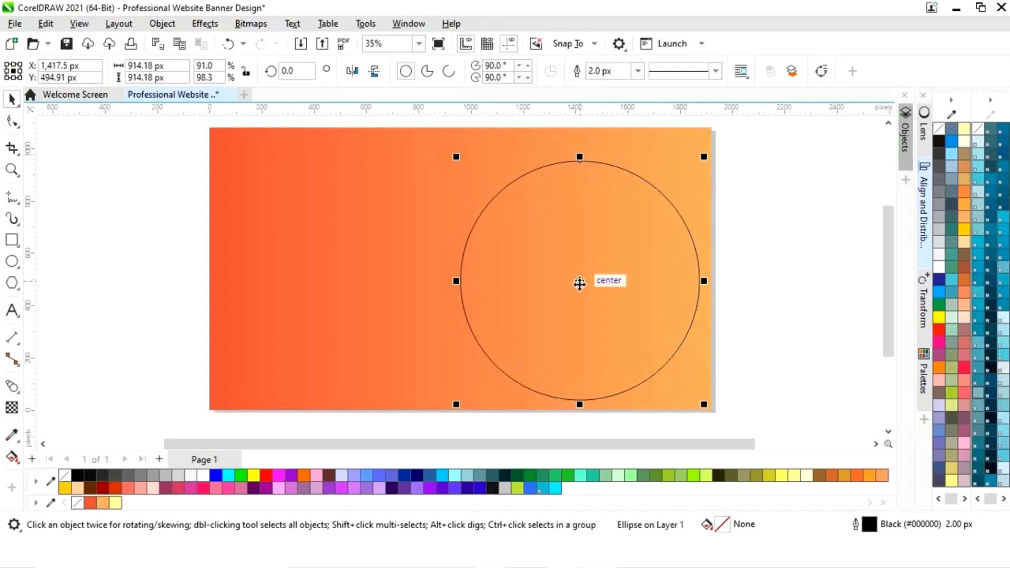
left_click_drag(576, 283, 571, 273)
left_click_drag(704, 156, 686, 166)
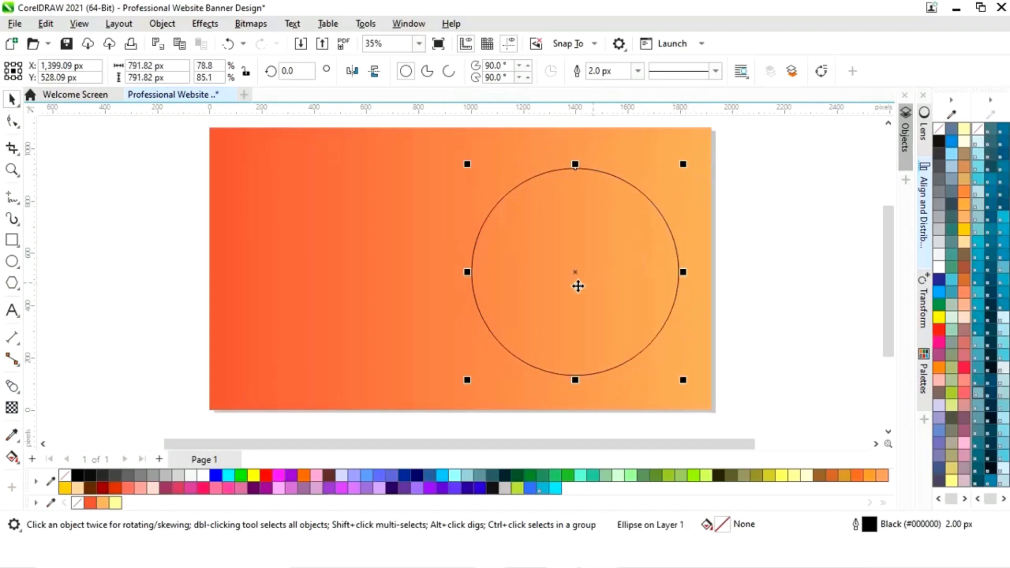
left_click_drag(576, 273, 582, 271)
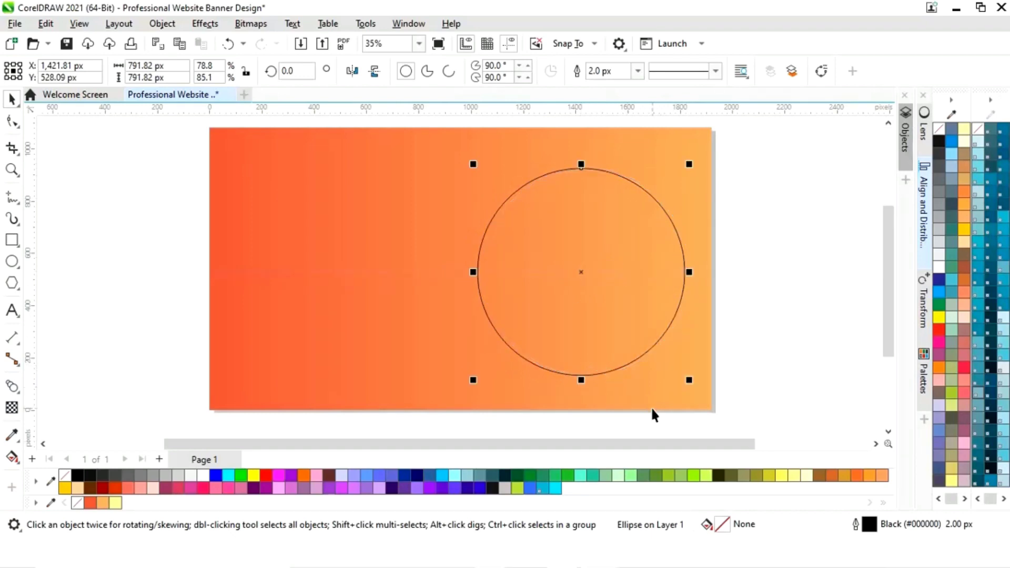
Fill the circle with yellow #FFFF66 and remove its outline
left_click(782, 476)
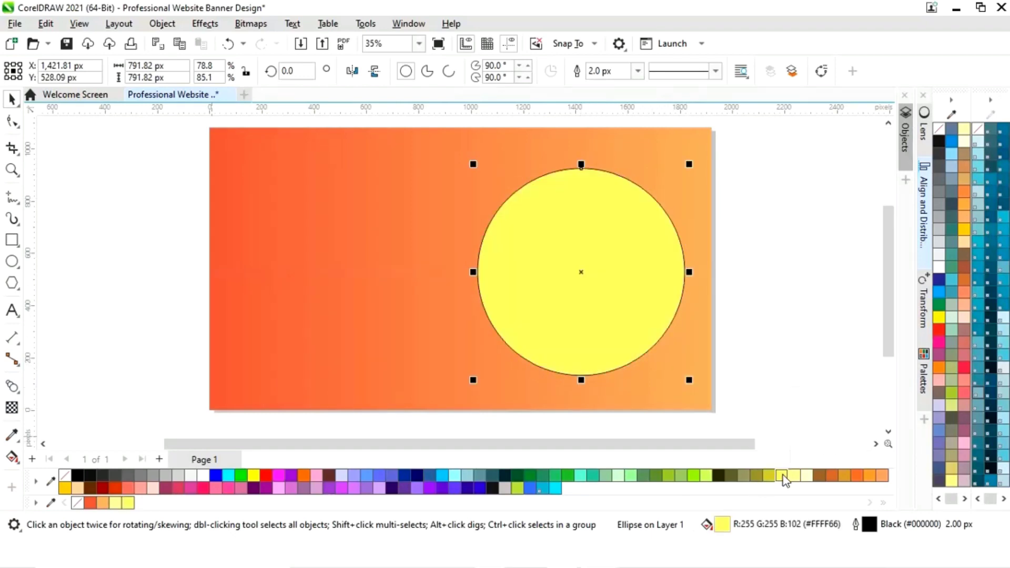
right_click(77, 502)
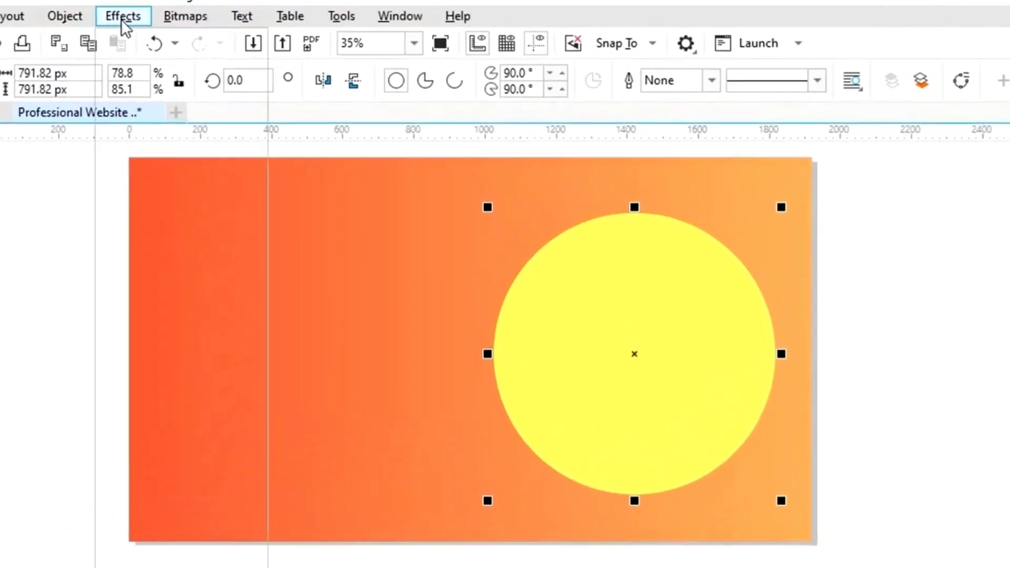
Apply a Gaussian blur with a radius of slightly over 70 pixels to the yellow circle
left_click(121, 19)
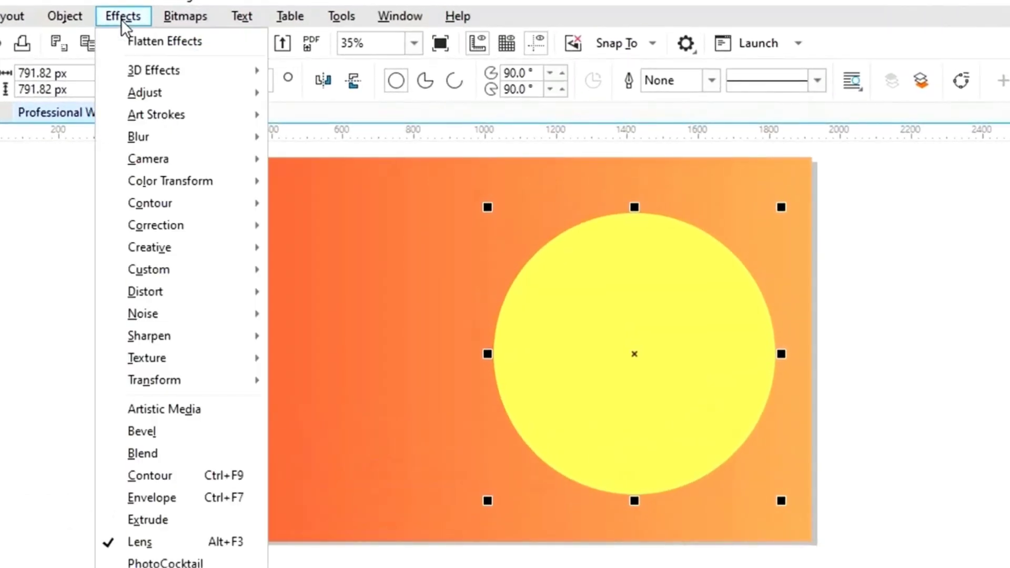
mouse_move(144, 138)
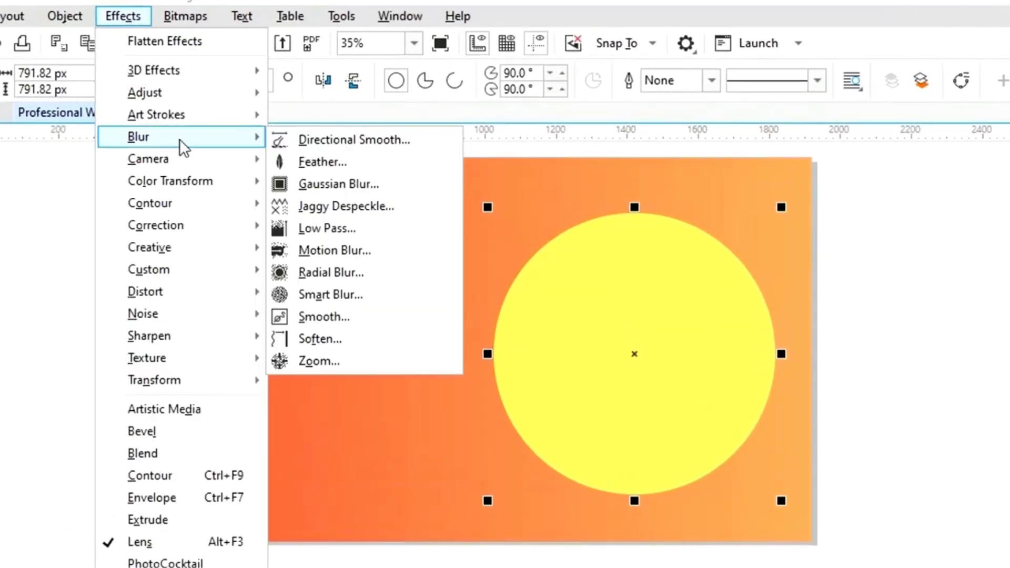
left_click(337, 185)
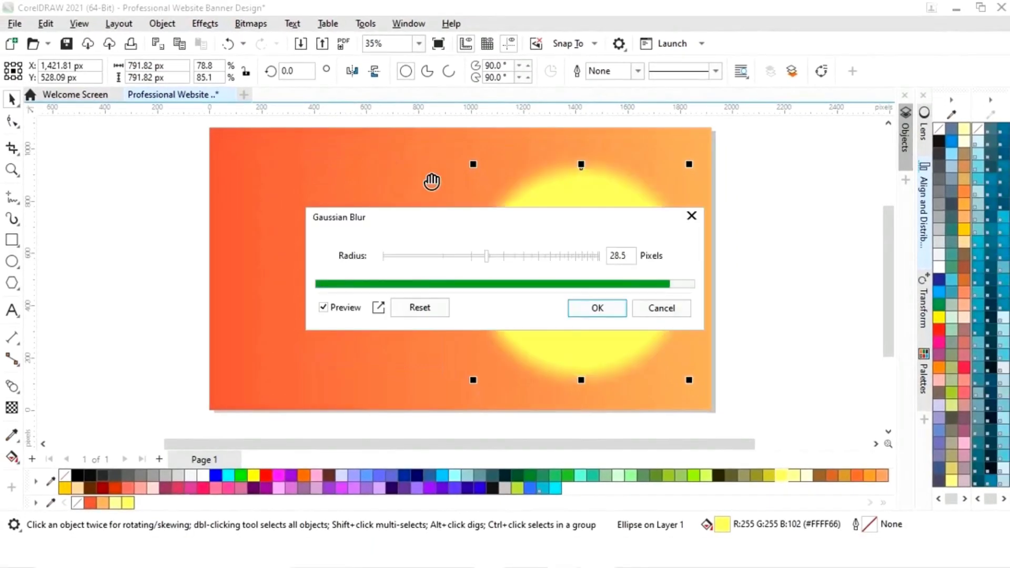
left_click_drag(475, 225, 235, 245)
left_click_drag(242, 281, 289, 282)
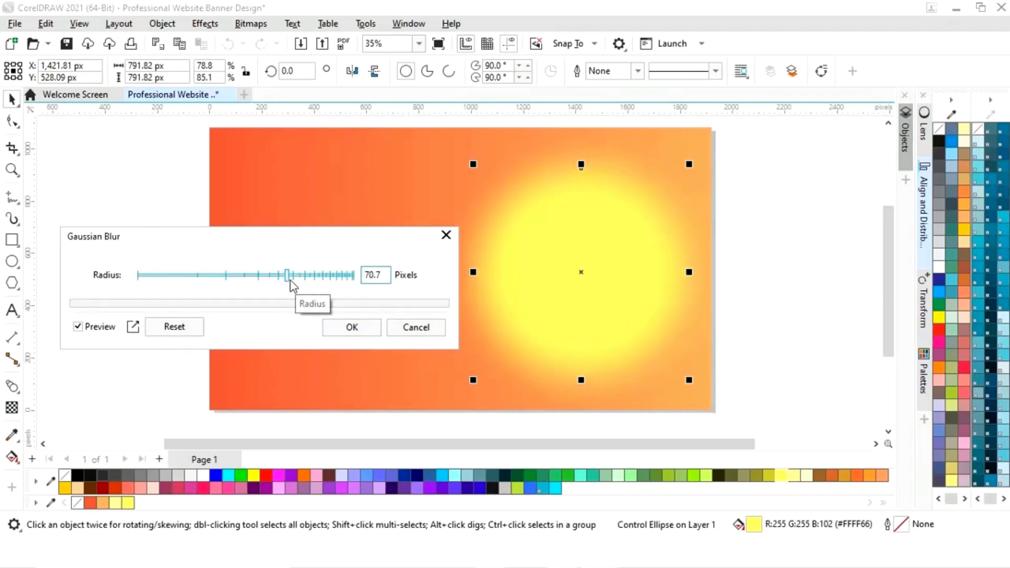
left_click_drag(292, 277, 296, 276)
left_click(358, 327)
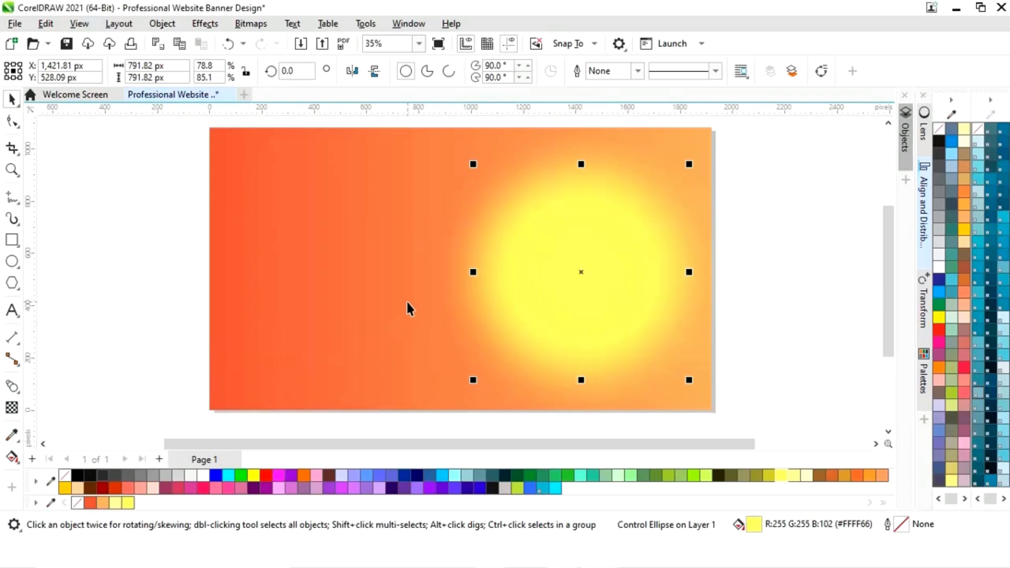
left_click(725, 217)
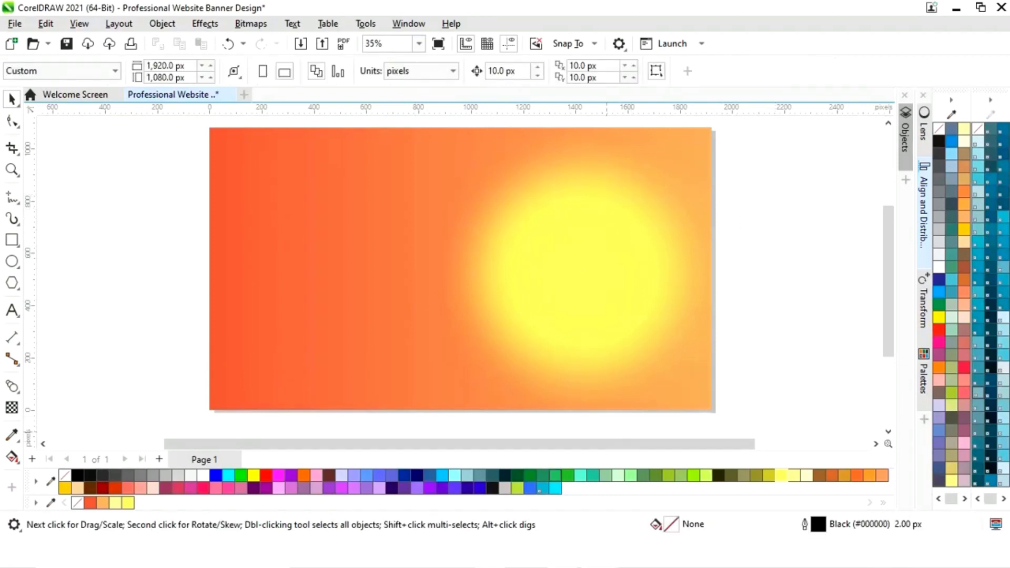
Import the picture Pink Background.jpg from the Images folder into the banner document
mouse_move(488, 557)
left_click(481, 486)
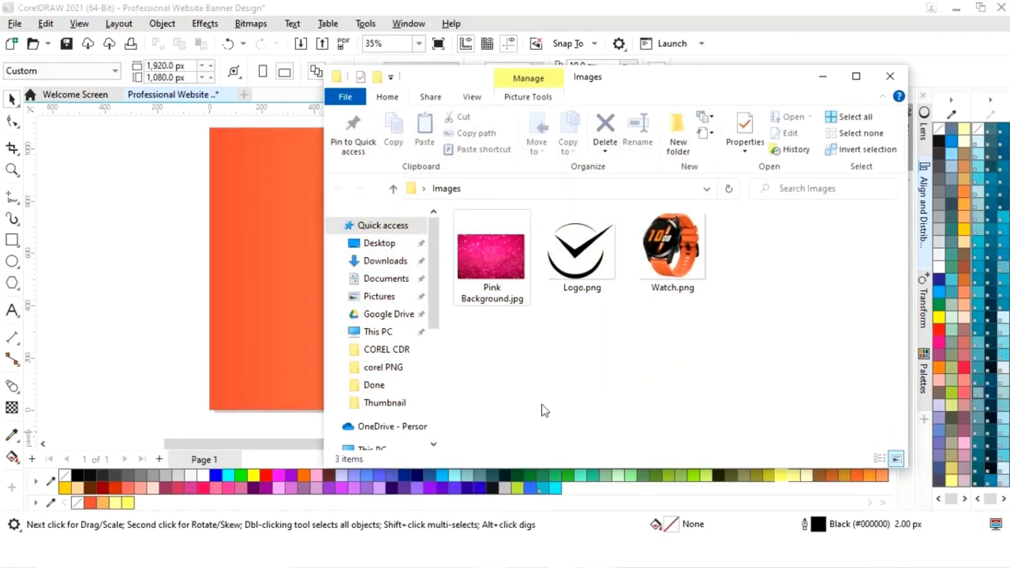
left_click_drag(500, 257, 300, 265)
left_click(823, 81)
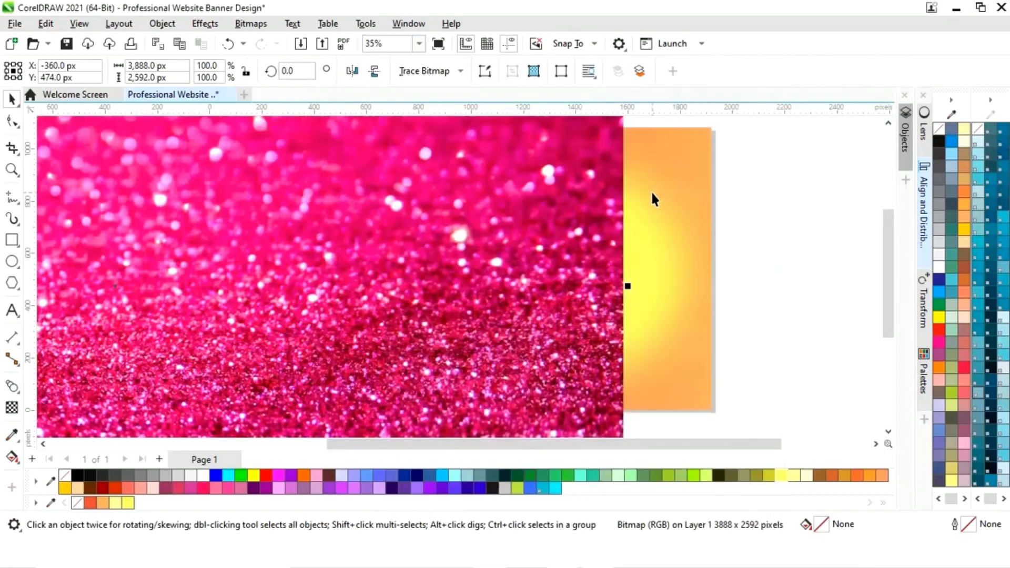
Scale the pink glitter image down proportionally to about 1611 × 1074 px
scroll(537, 225, "down", 2)
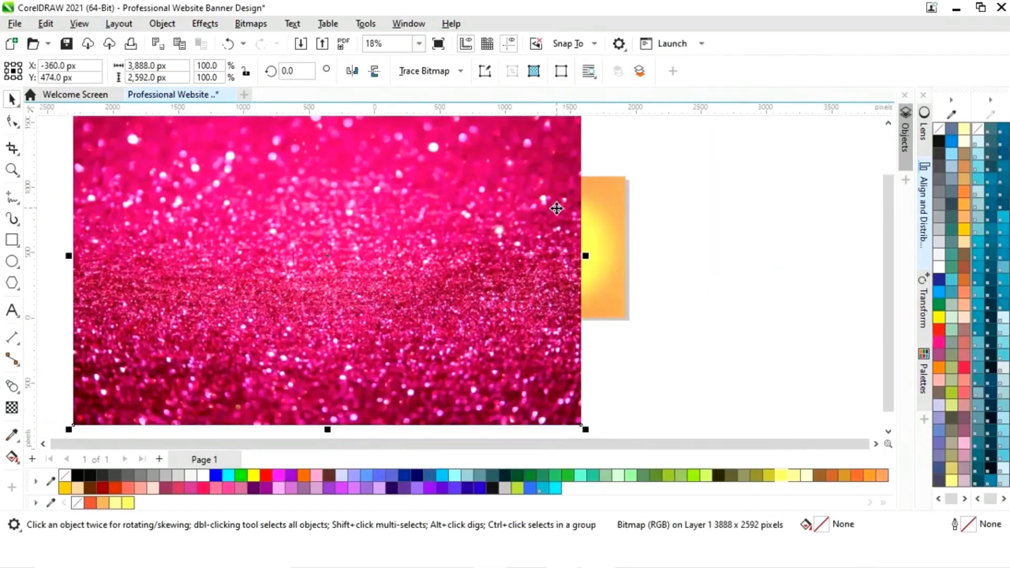
scroll(556, 209, "down", 1)
left_click_drag(573, 143, 497, 193)
scroll(526, 235, "up", 2)
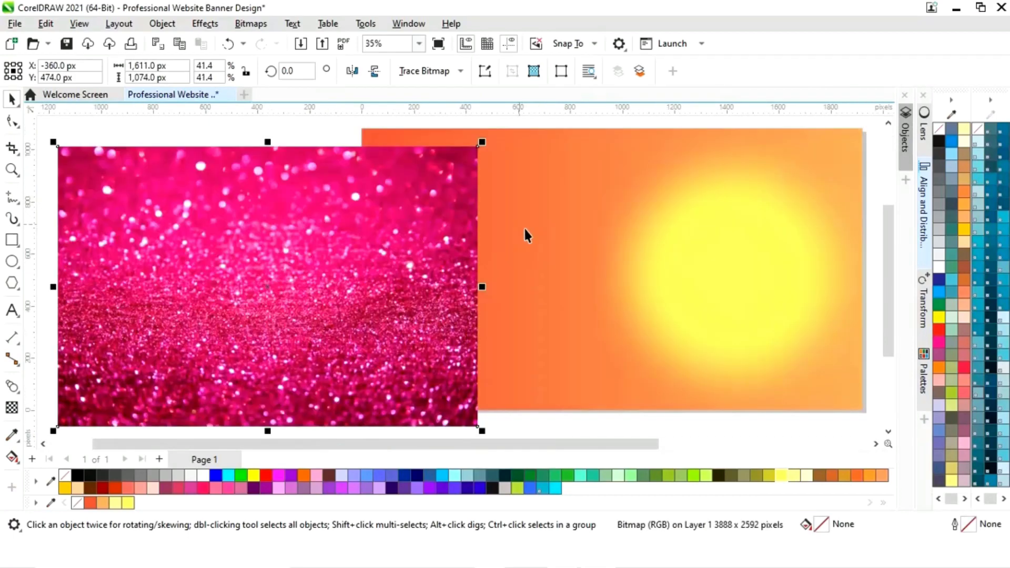
PowerClip the pink glitter image inside the orange gradient rectangle
right_click(401, 346)
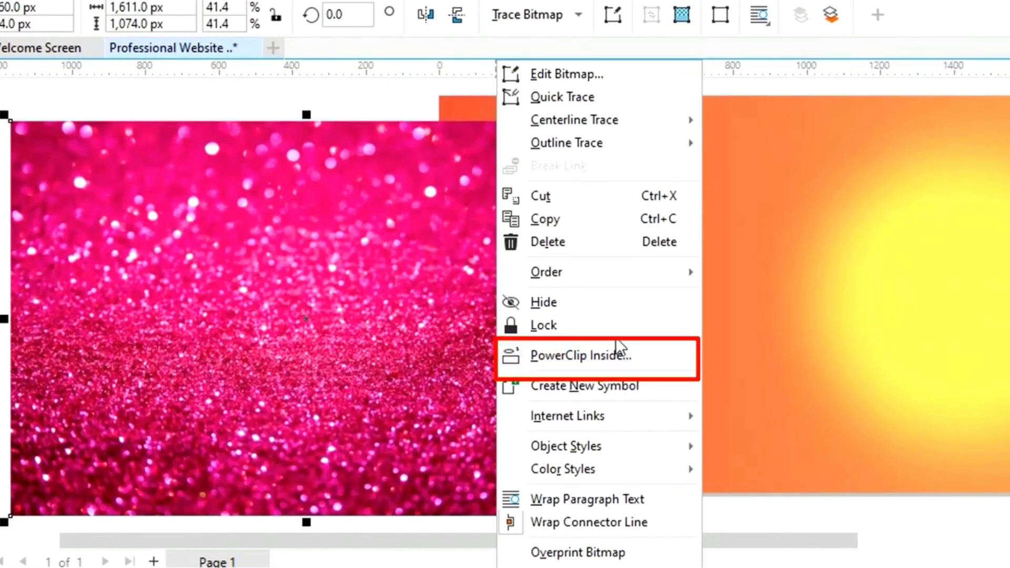
left_click(614, 350)
left_click(676, 199)
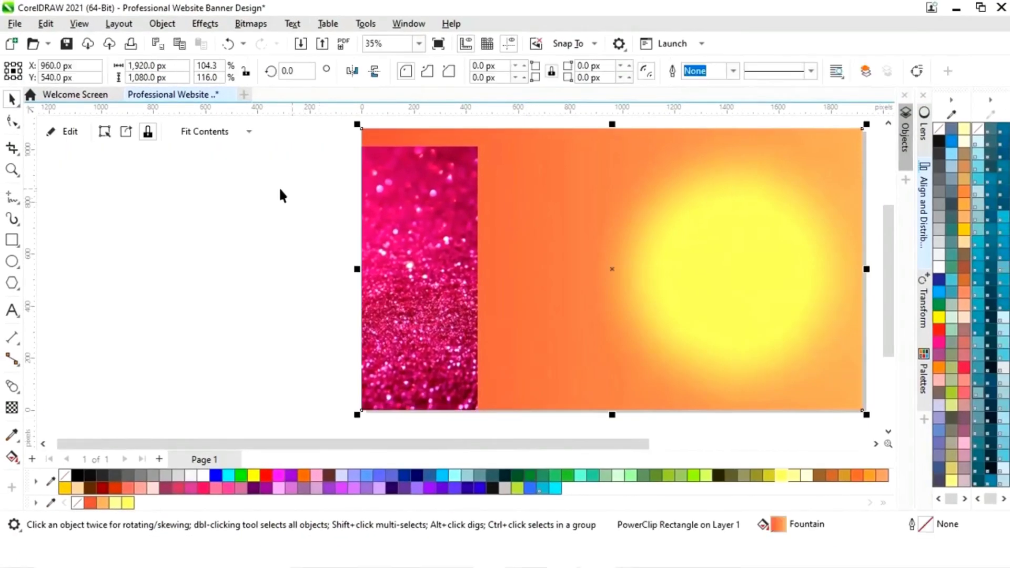
Edit the PowerClip contents, moving and enlarging the glitter image until it extends slightly past the banner frame on all sides
left_click(67, 131)
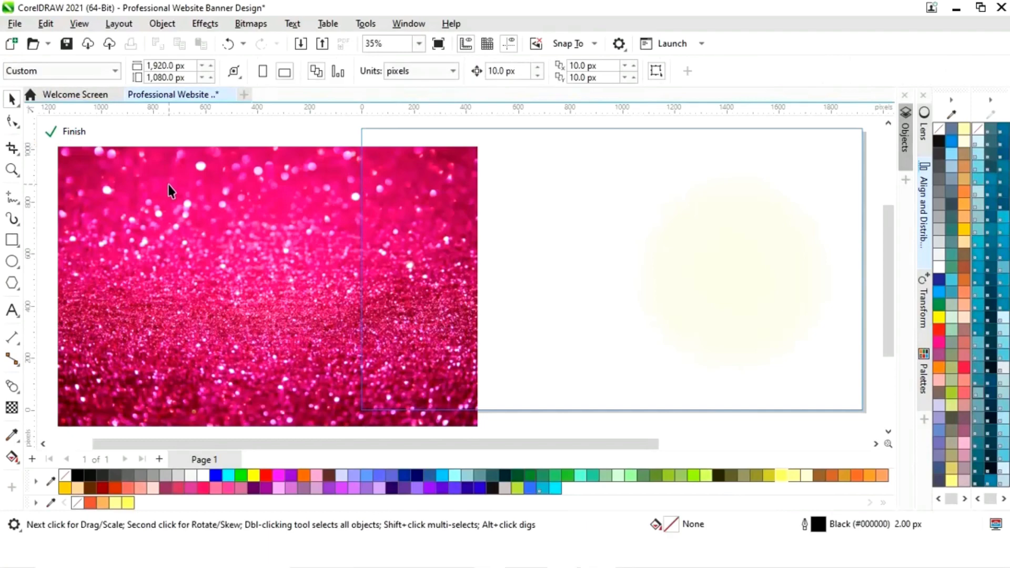
left_click_drag(227, 301, 512, 311)
left_click_drag(769, 155, 834, 151)
left_click_drag(554, 266, 559, 296)
scroll(888, 258, "down", 1)
scroll(732, 286, "down", 1)
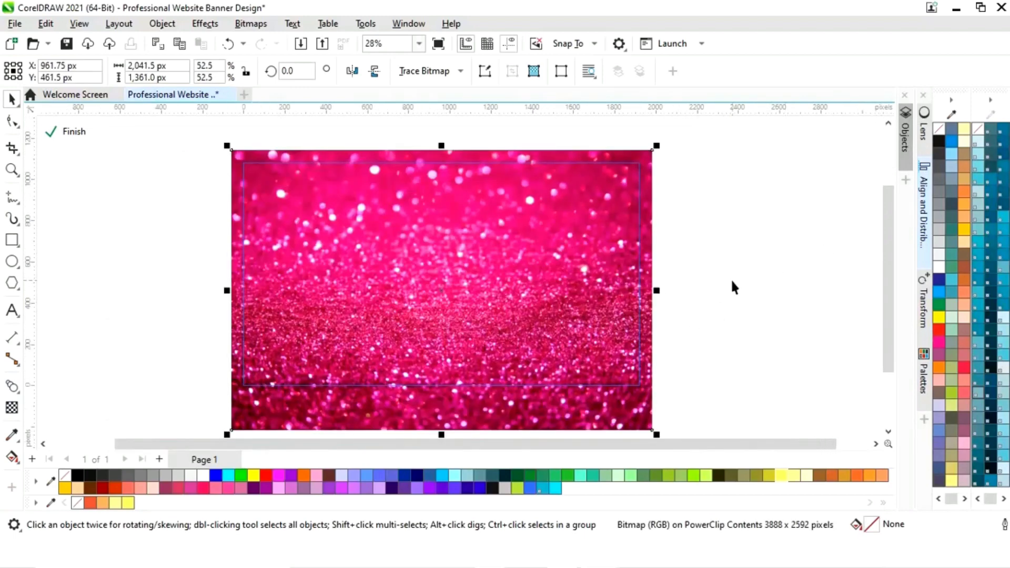
left_click_drag(656, 433, 652, 411)
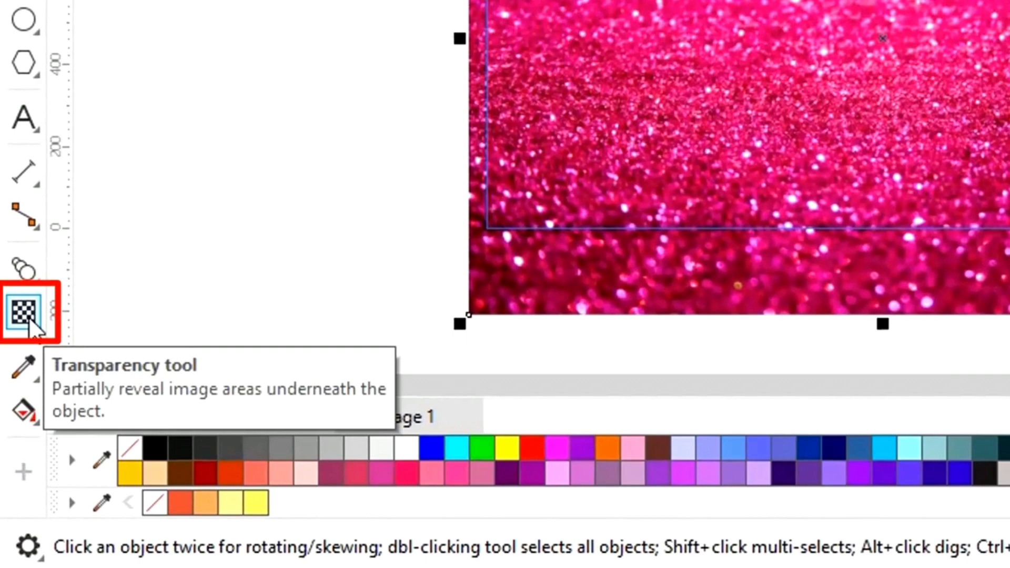
Give the glitter image a uniform transparency of 83 and finish editing the PowerClip
left_click(29, 317)
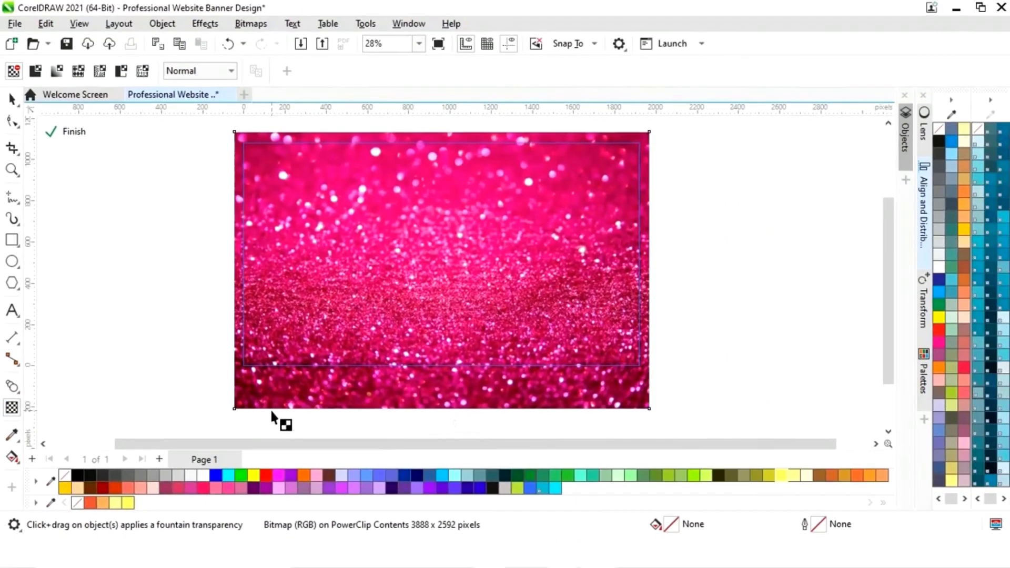
left_click(449, 415)
left_click(438, 424)
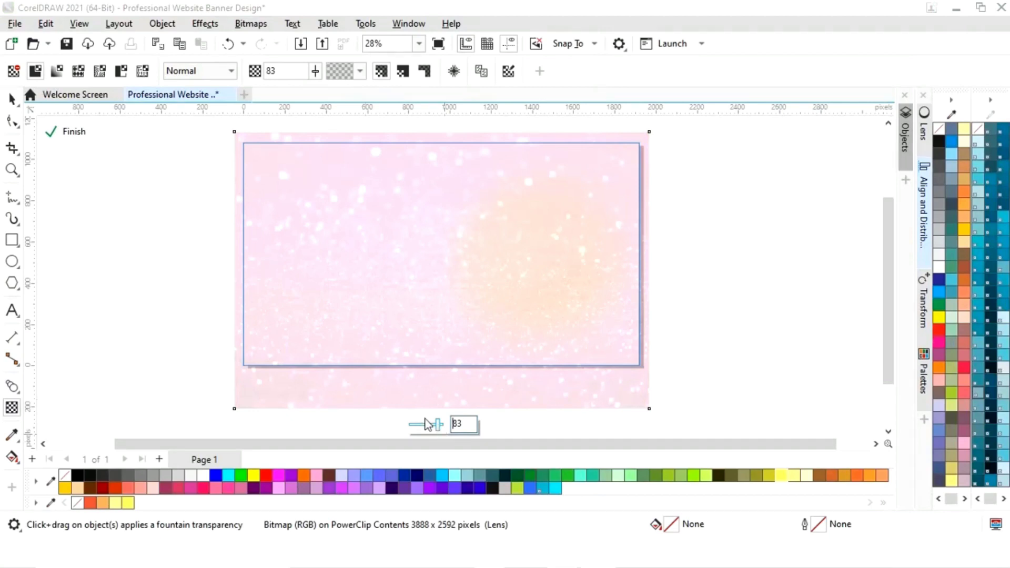
left_click(66, 132)
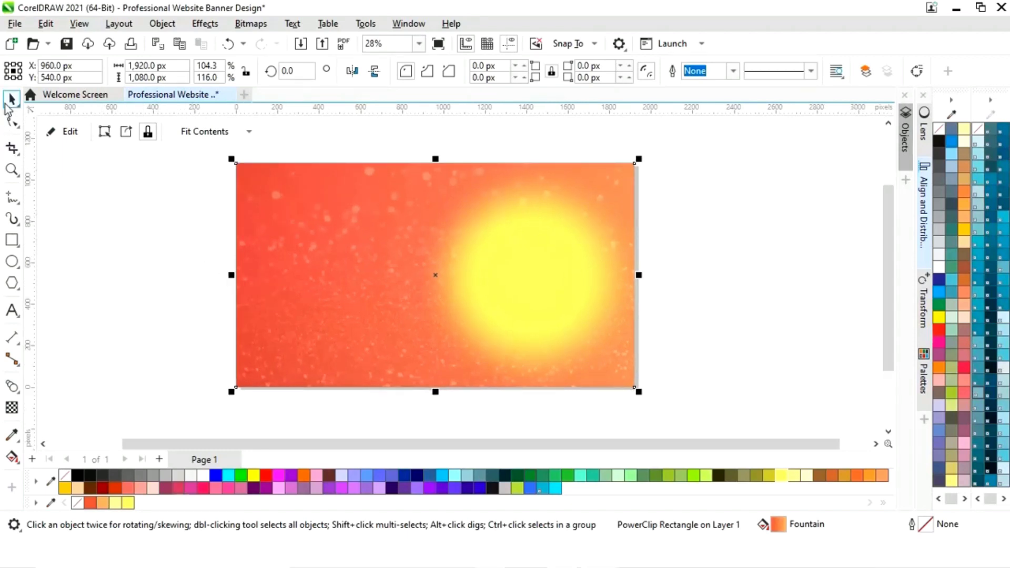
left_click(77, 165)
Draw an ellipse on the empty area left of the banner and set its size to 400 × 400 px
left_click_drag(636, 443, 613, 442)
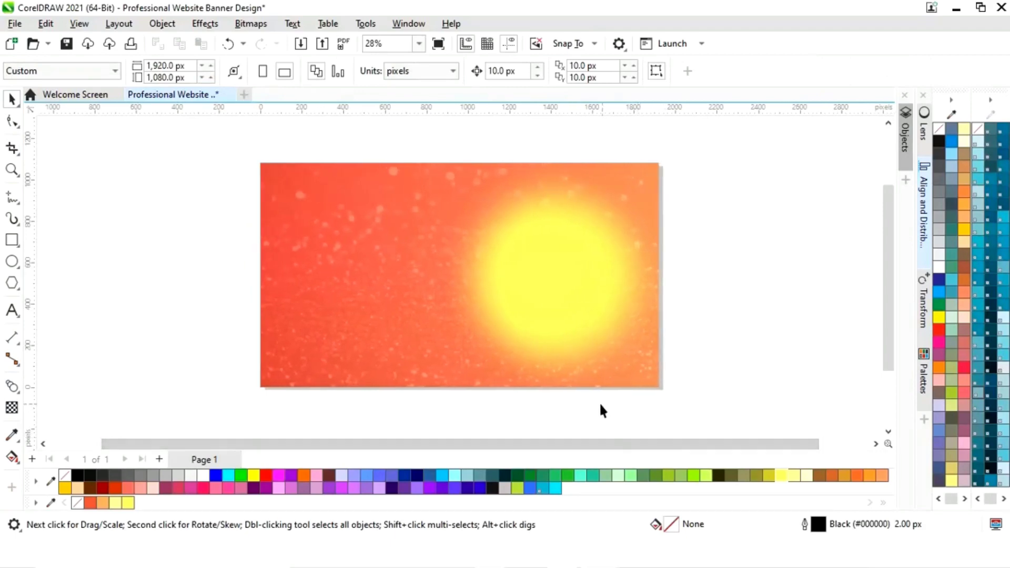
scroll(720, 360, "right", 1)
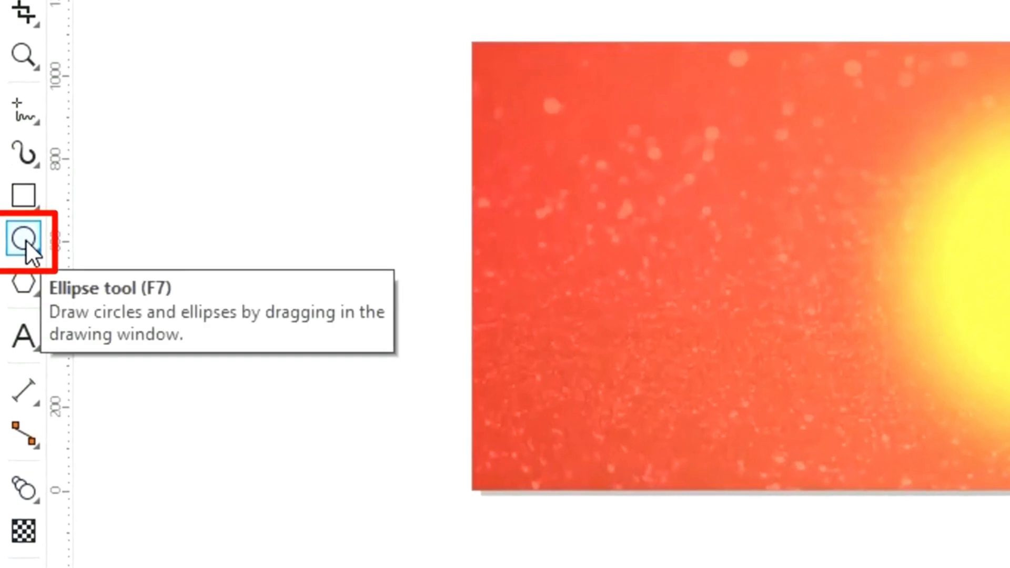
left_click(26, 241)
left_click_drag(213, 182, 381, 336)
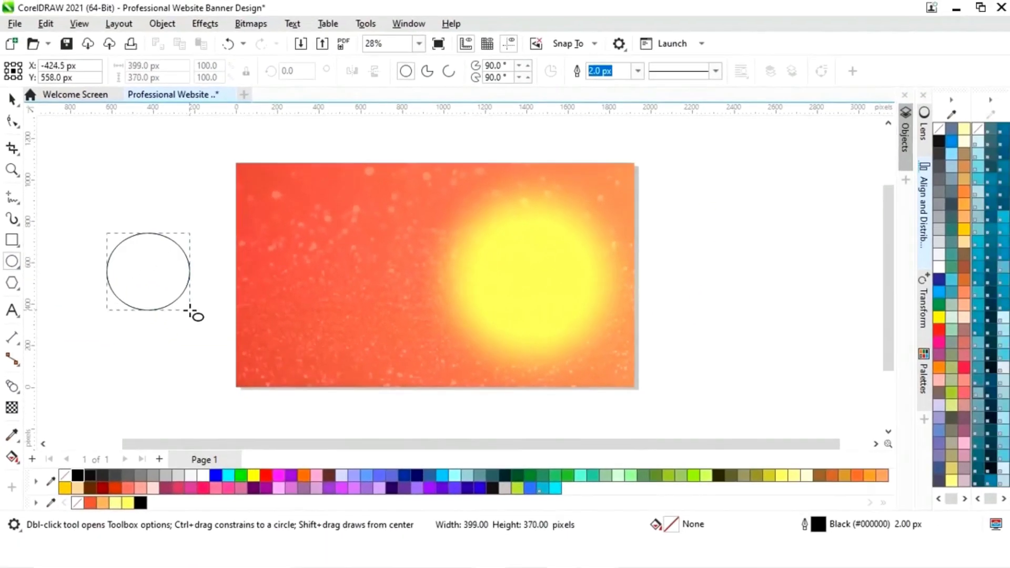
left_click_drag(190, 310, 190, 310)
double_click(170, 65)
type("400")
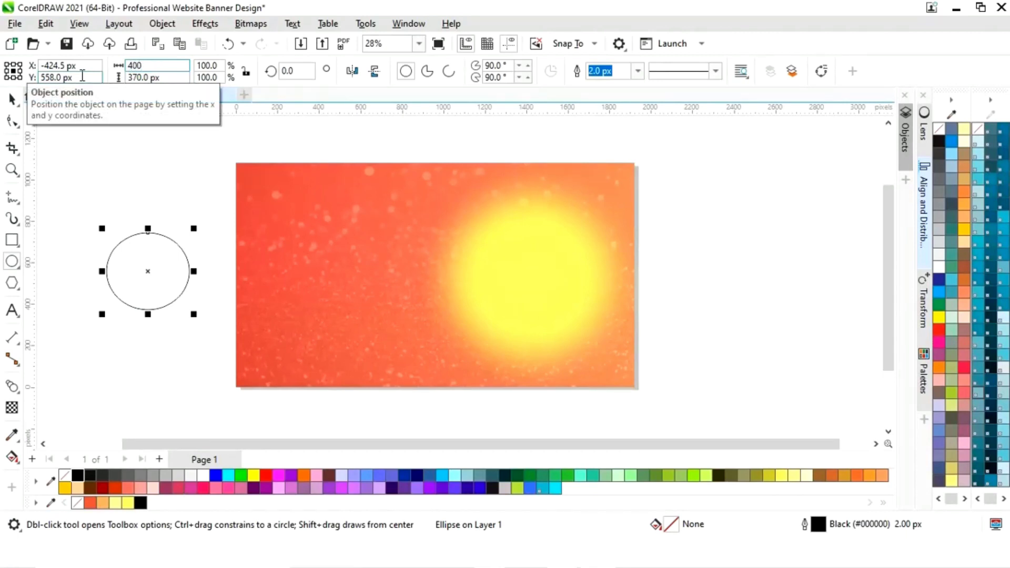
key("Tab")
type("4")
key("Return")
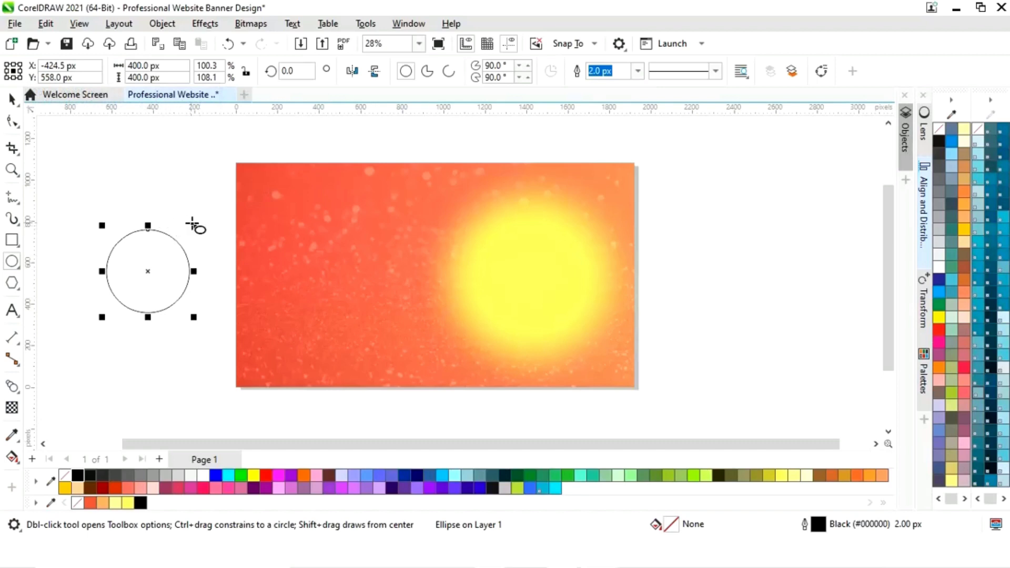
Create a concentric copy of the circle about 300 px across and subtract it from the larger one with Back minus front
left_click_drag(194, 226, 182, 239)
left_click(11, 99)
left_click_drag(81, 210, 219, 333)
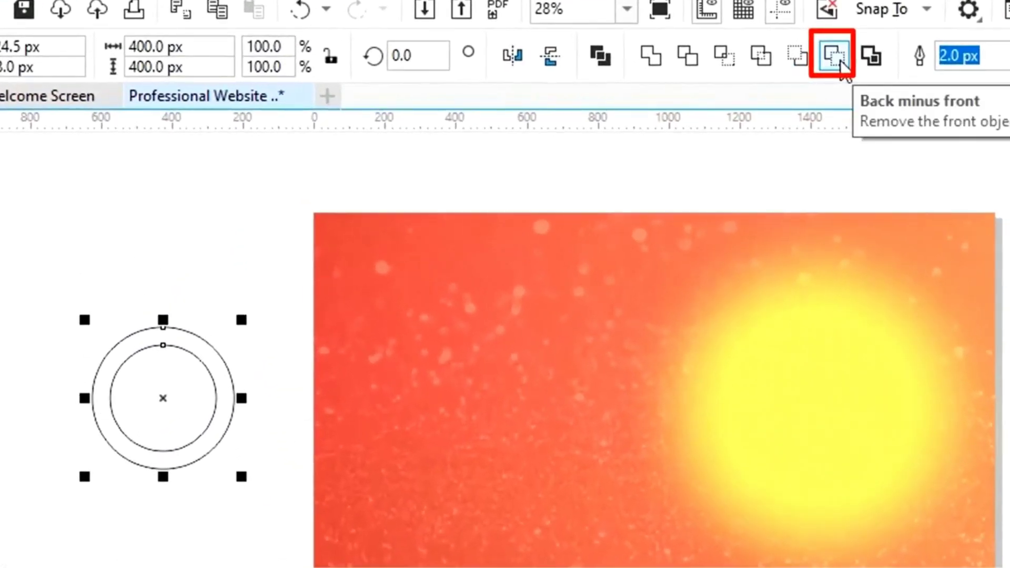
left_click(840, 63)
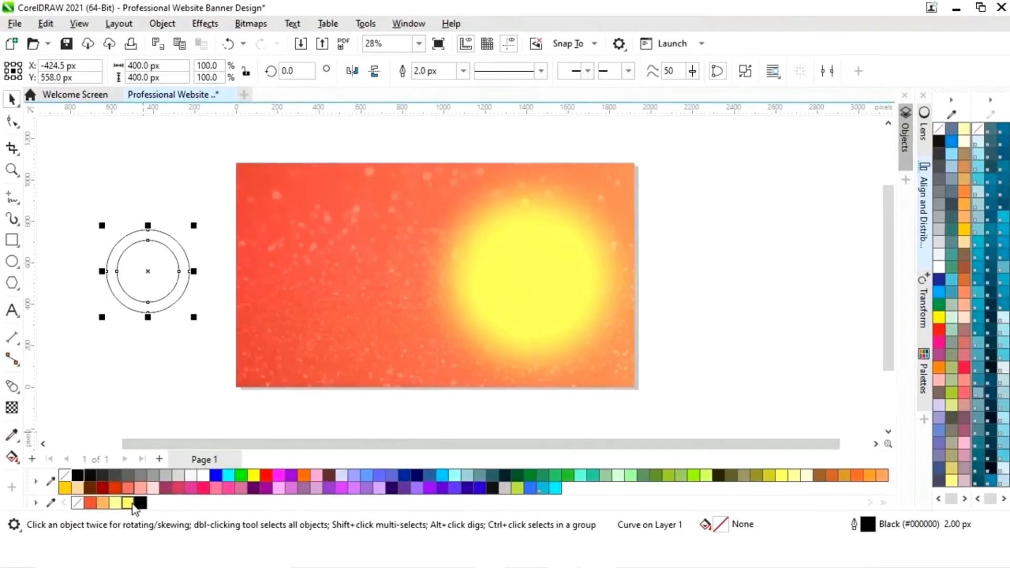
Fill the ring with light yellow #FFFF66 and remove its outline
left_click(129, 503)
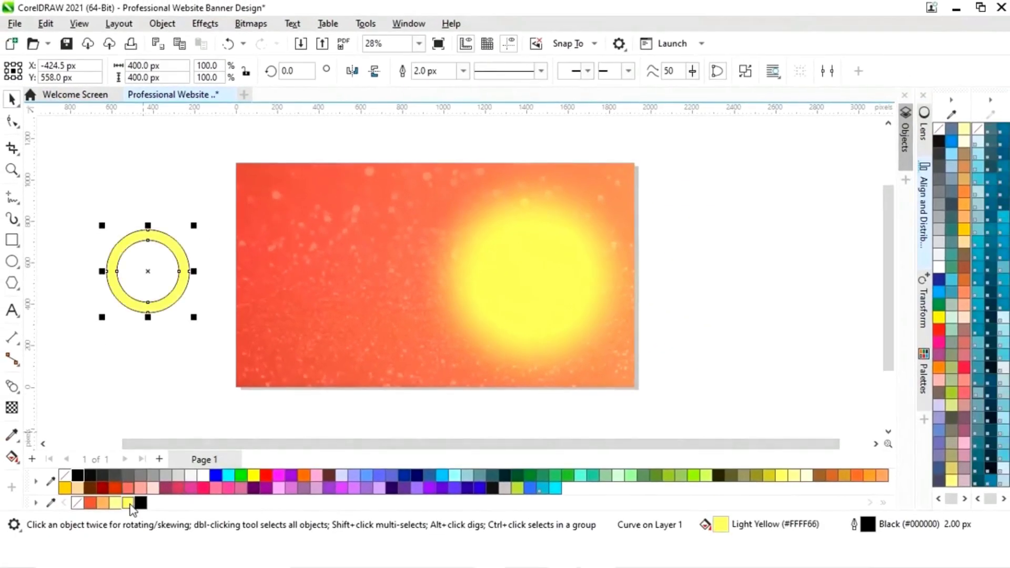
right_click(75, 504)
Move the yellow ring over the banner's top-left corner, centered at about X 54 px, Y 1026 px
left_click_drag(147, 272, 232, 164)
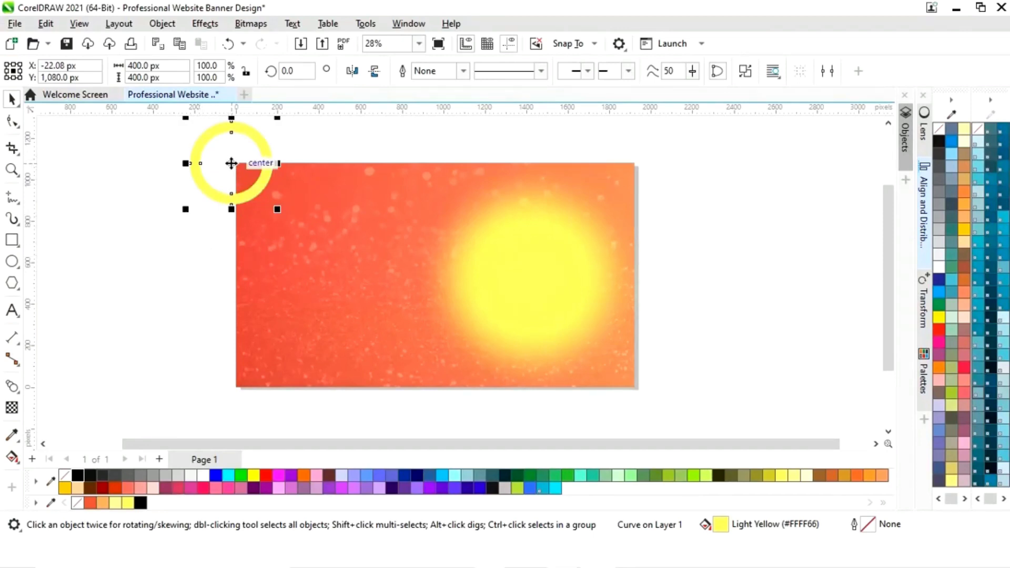
left_click_drag(230, 163, 248, 172)
left_click(175, 247)
Apply a uniform transparency of 36 to the yellow ring
left_click(244, 212)
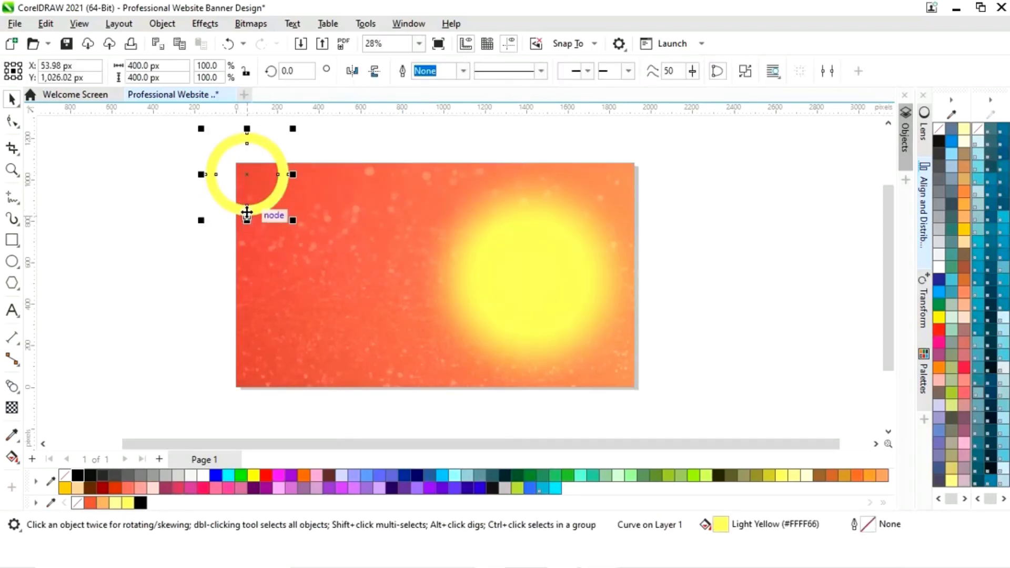
left_click(12, 408)
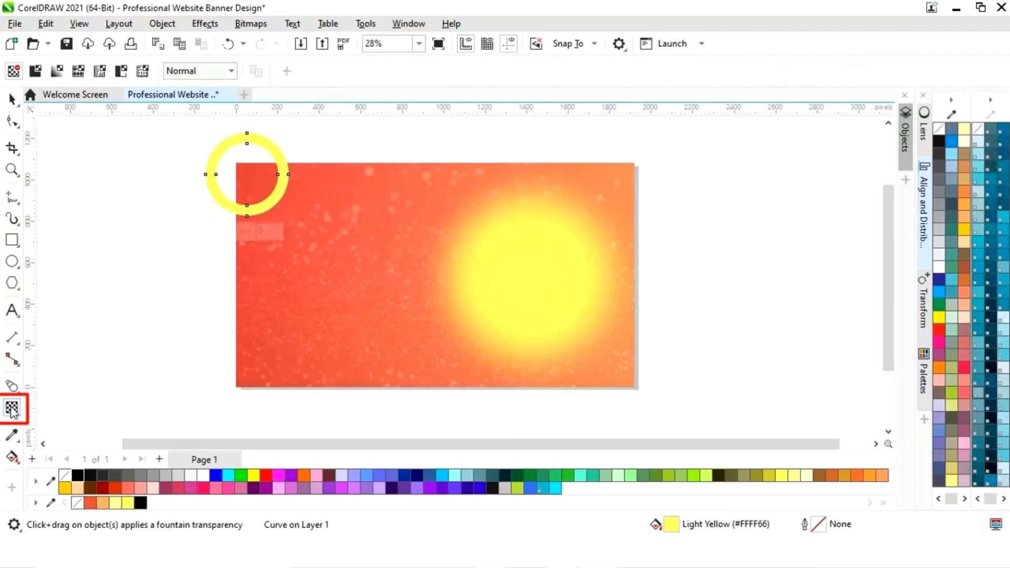
left_click(229, 231)
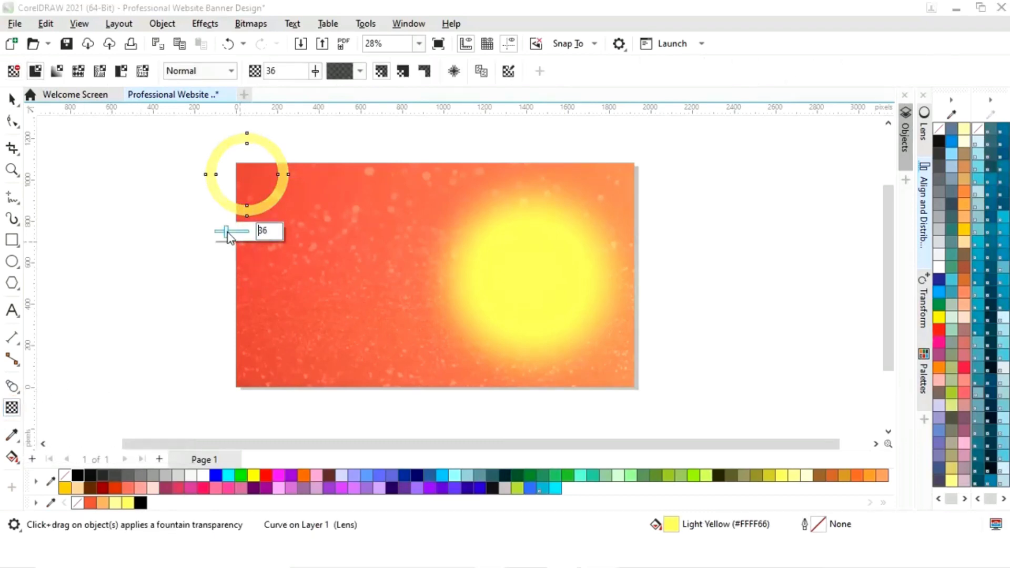
left_click(158, 257)
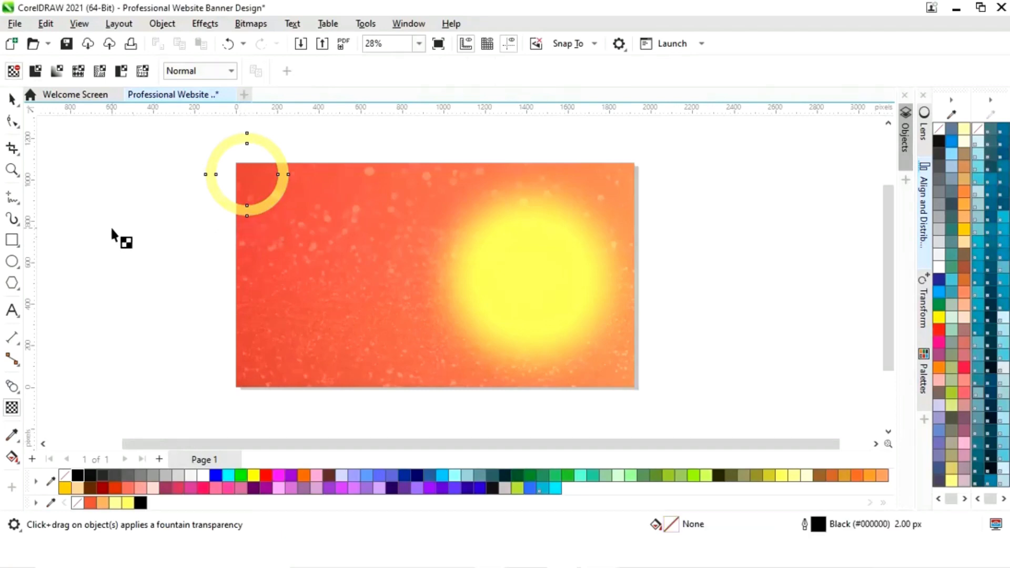
PowerClip the semi-transparent ring inside the banner background rectangle
left_click(10, 100)
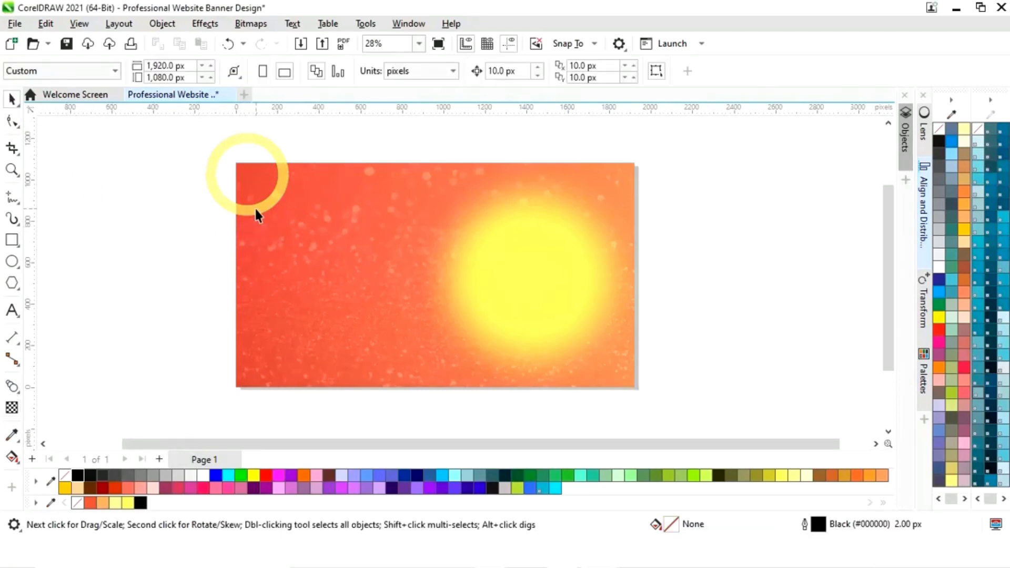
left_click(222, 204)
right_click(225, 199)
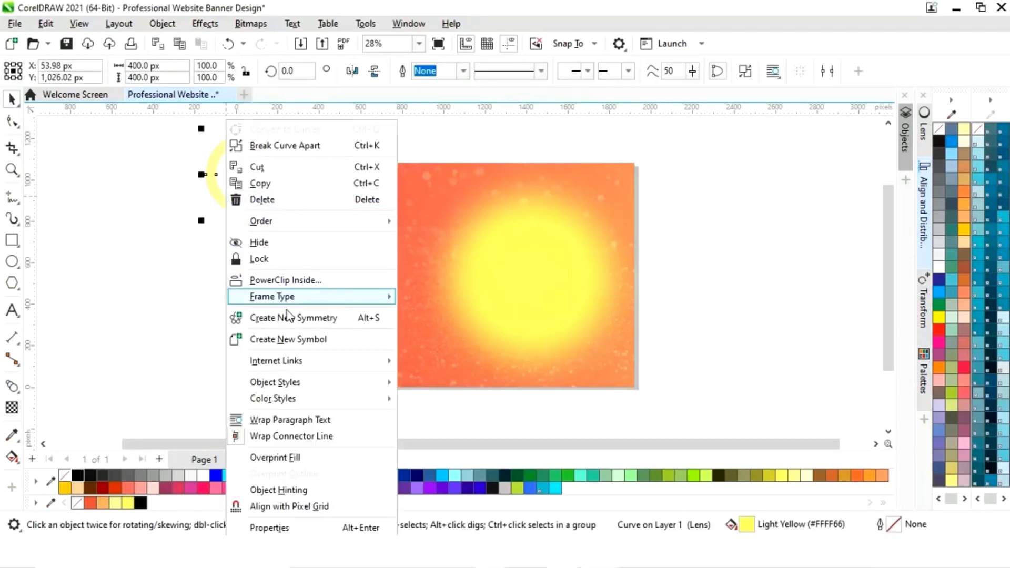
left_click(309, 283)
left_click(314, 235)
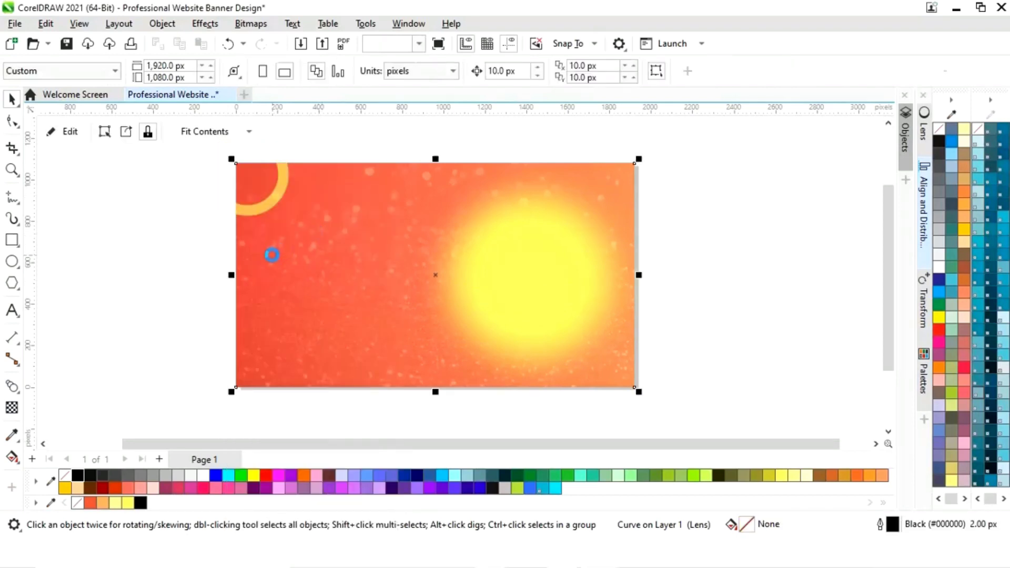
left_click(94, 191)
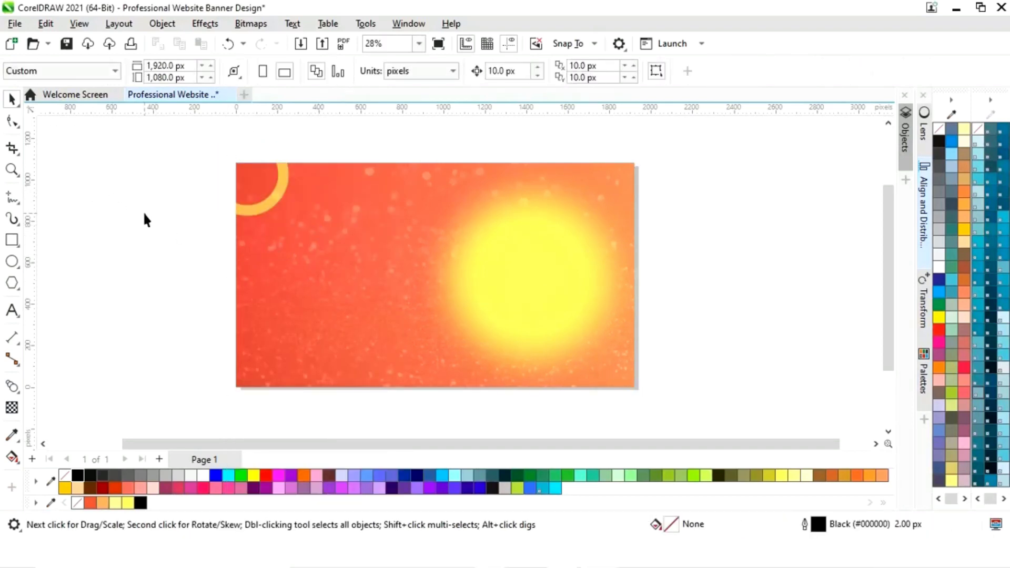
Make a small copy of the blurred yellow glow, about 144 px wide, and set its Gaussian Blur radius to 31.8 pixels
left_click_drag(537, 292, 343, 289)
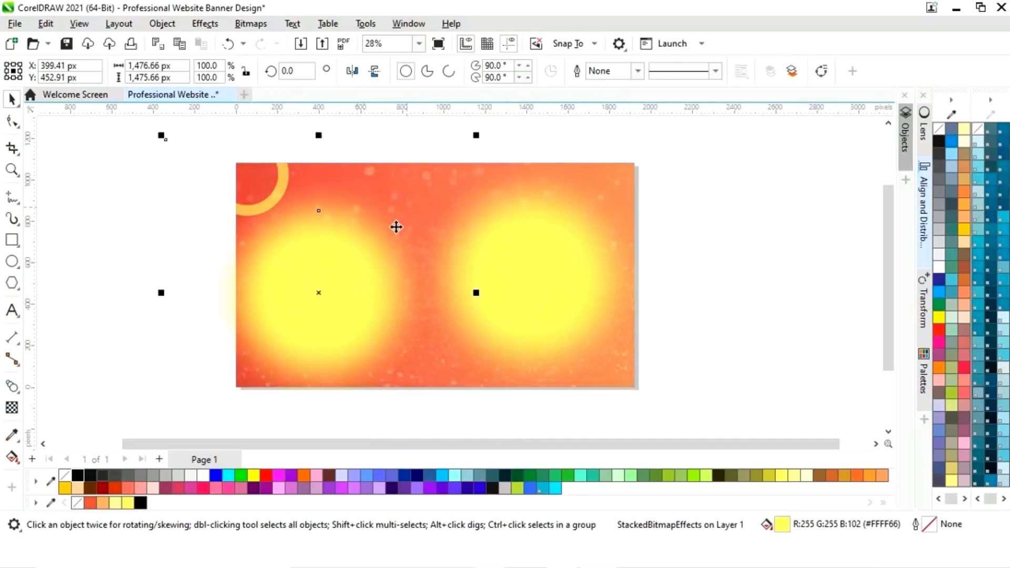
left_click_drag(474, 135, 358, 264)
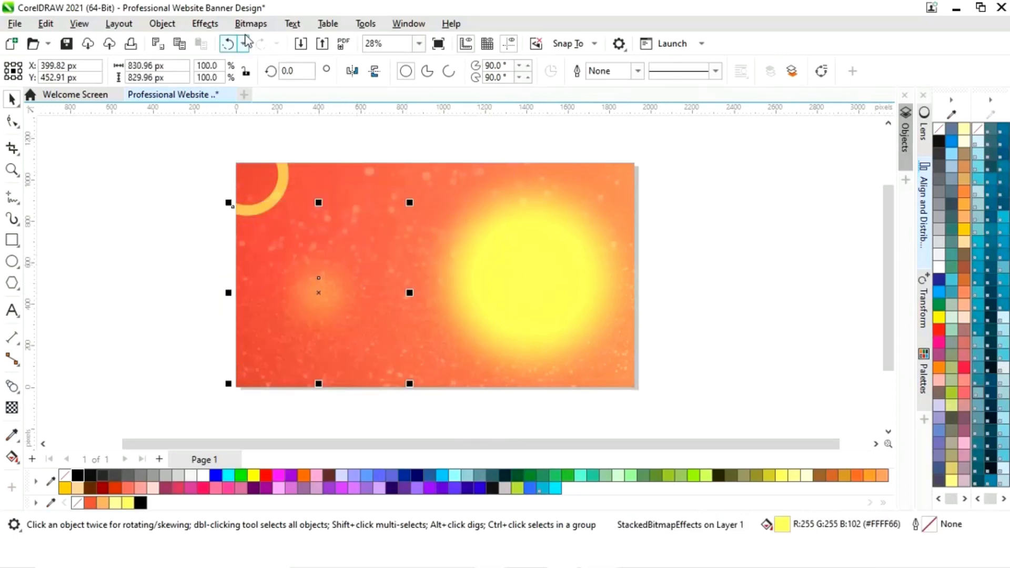
left_click(205, 24)
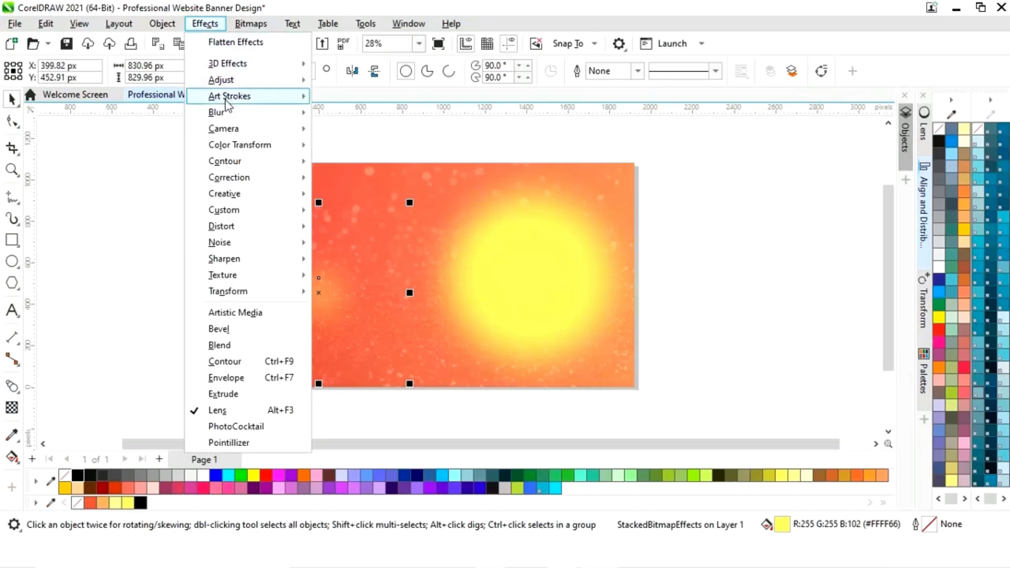
mouse_move(225, 112)
left_click(362, 147)
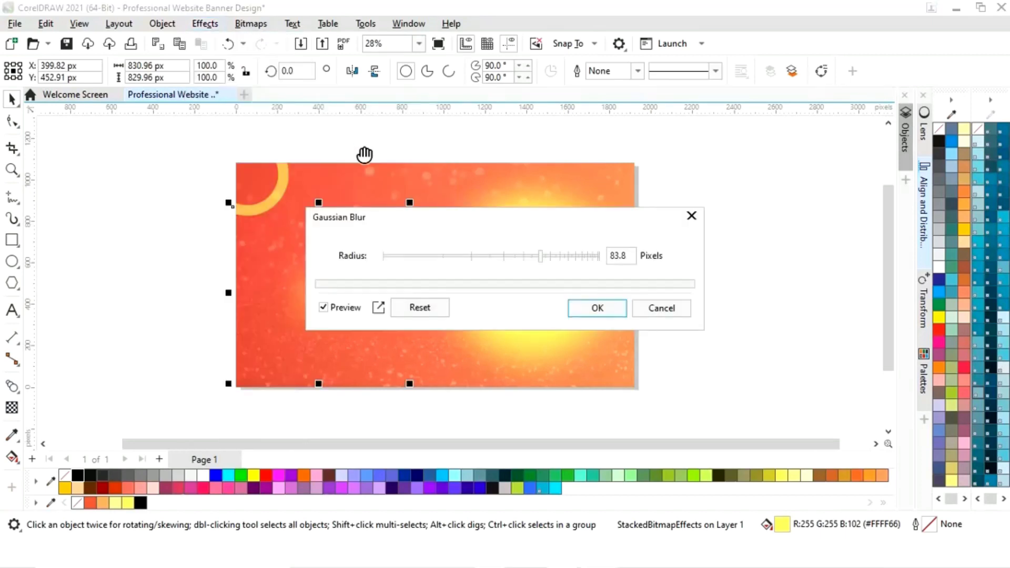
left_click_drag(508, 261, 411, 260)
left_click_drag(436, 215, 553, 208)
left_click(575, 254)
left_click(612, 256)
left_click_drag(639, 248, 614, 248)
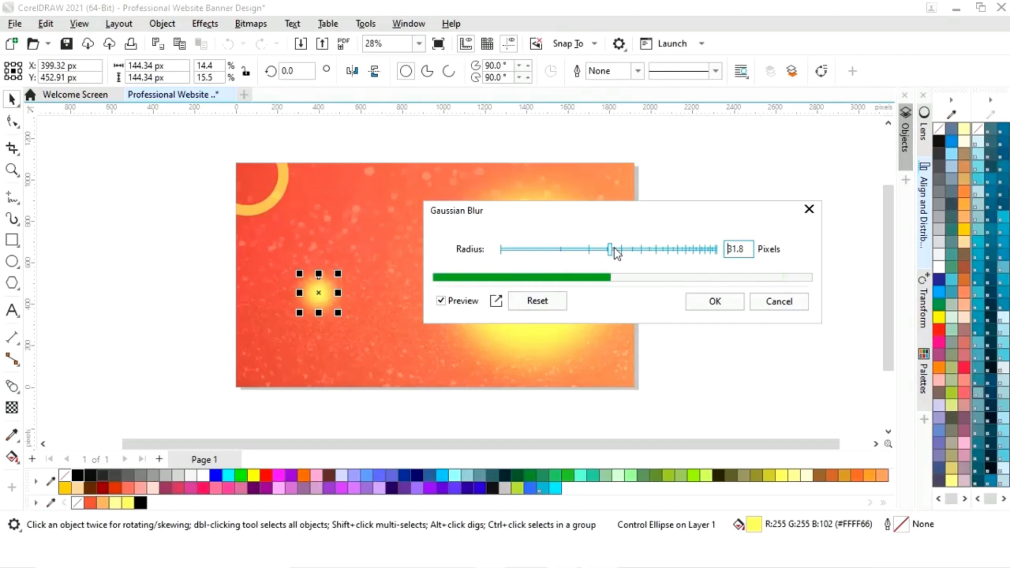
left_click(713, 300)
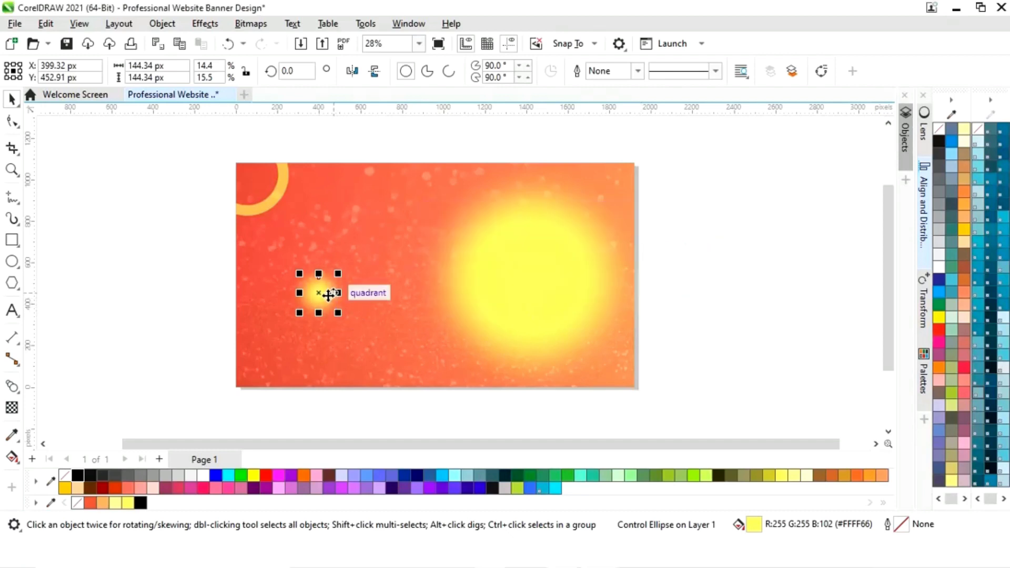
Move the small glow onto the lower right edge of the yellow ring, centered at about X 214 px, Y 954 px
left_click_drag(328, 296, 294, 252)
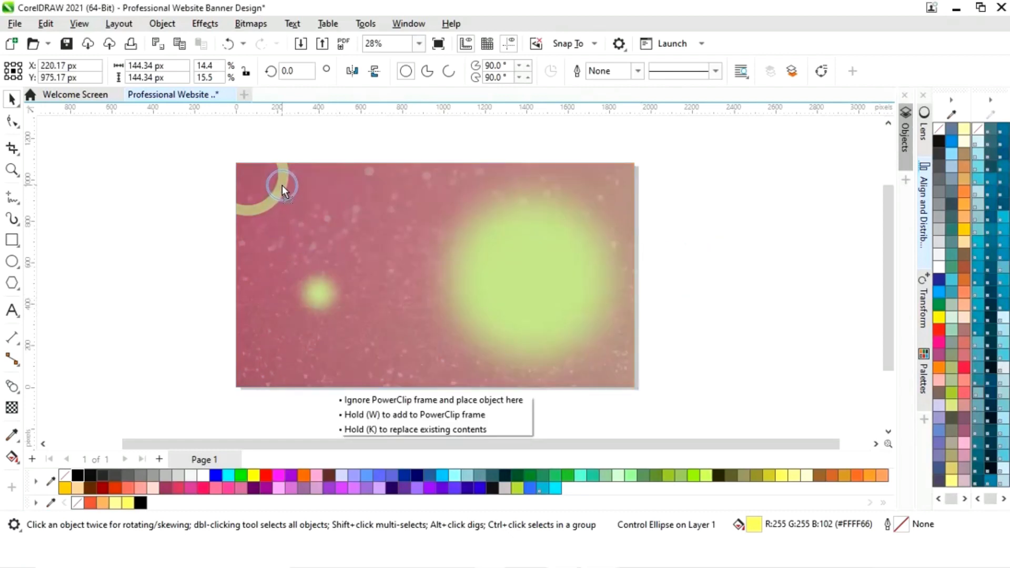
left_click_drag(279, 182, 284, 190)
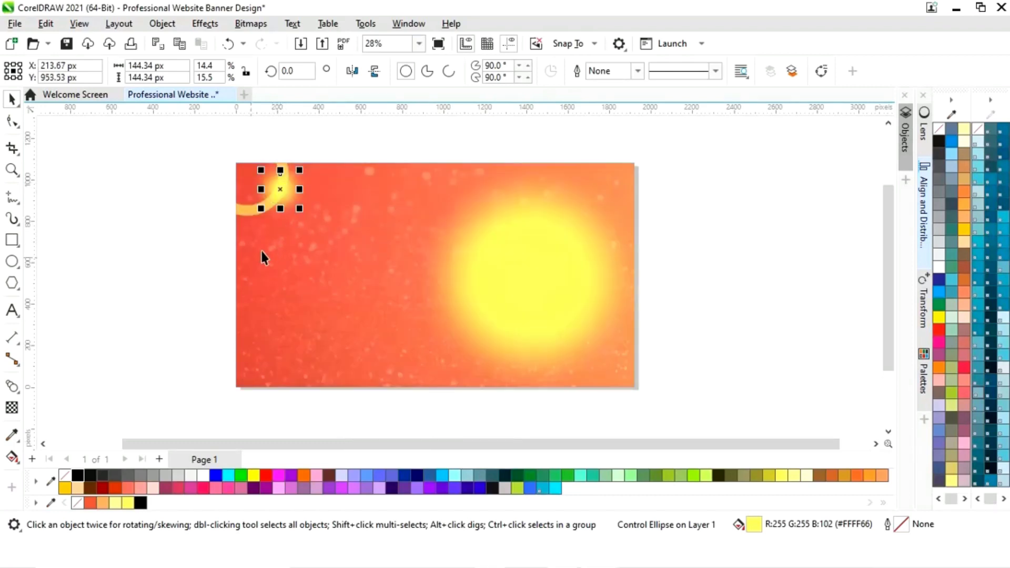
left_click(206, 303)
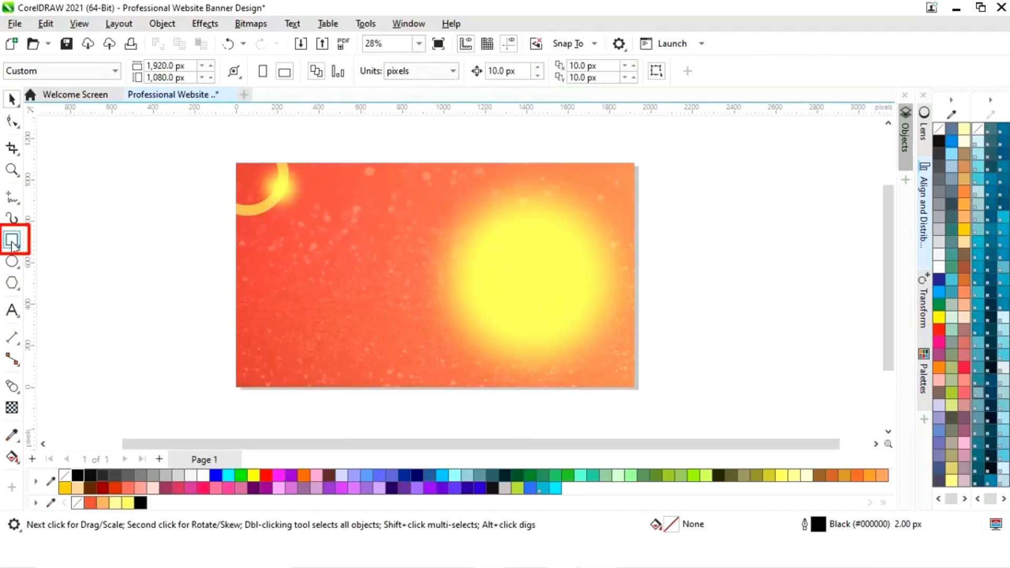
Draw a rectangle of about 367 × 114 px beside the banner and round its corners to a full 57 px radius
left_click(12, 242)
left_click_drag(119, 258, 195, 282)
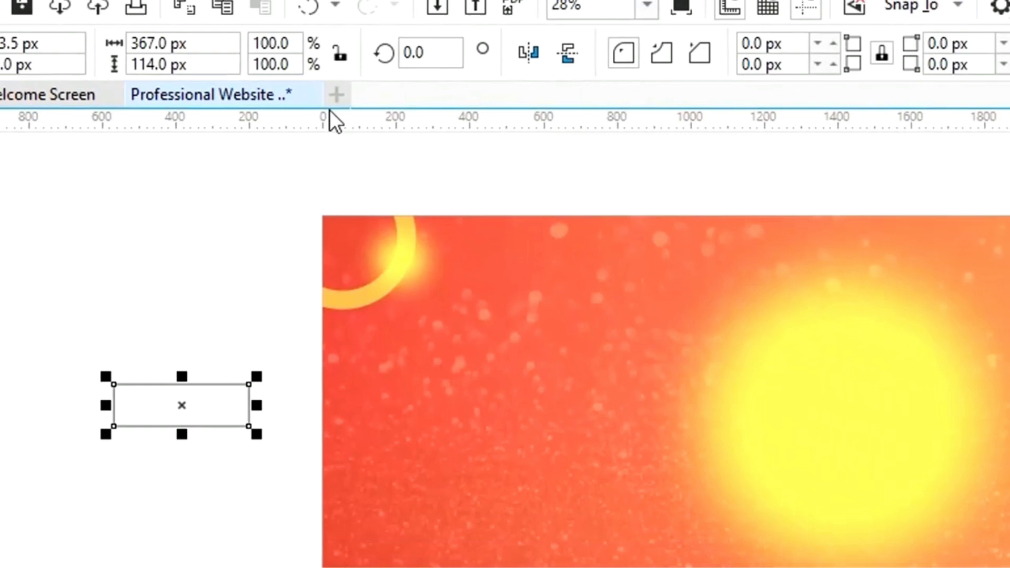
left_click(13, 123)
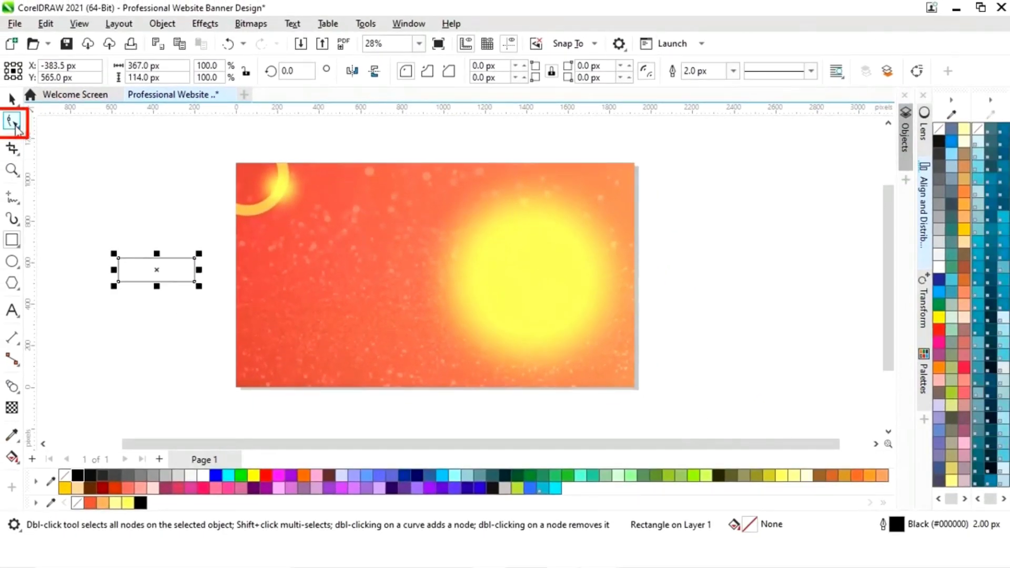
left_click_drag(119, 260, 151, 257)
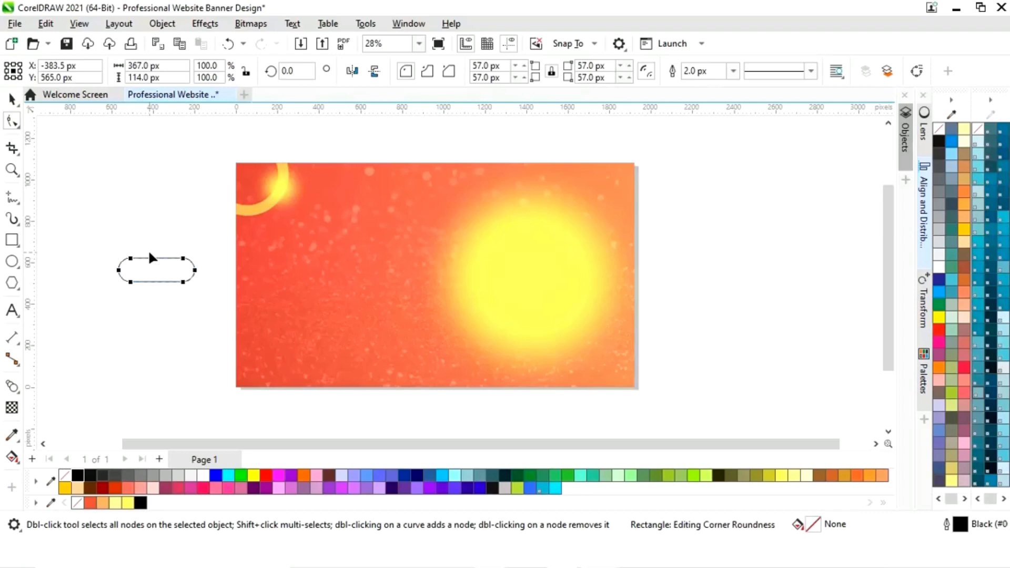
Fill the pill shape black without an outline and place it near the banner's top middle, scaled to about 159 × 49 px
left_click(12, 98)
left_click(139, 501)
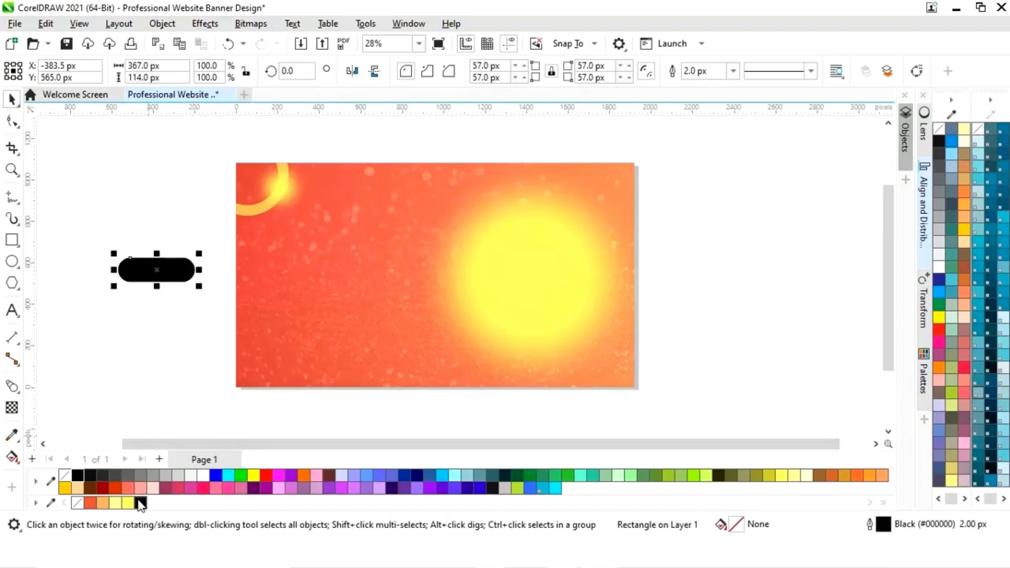
right_click(76, 502)
left_click_drag(154, 274, 401, 176)
left_click(486, 148)
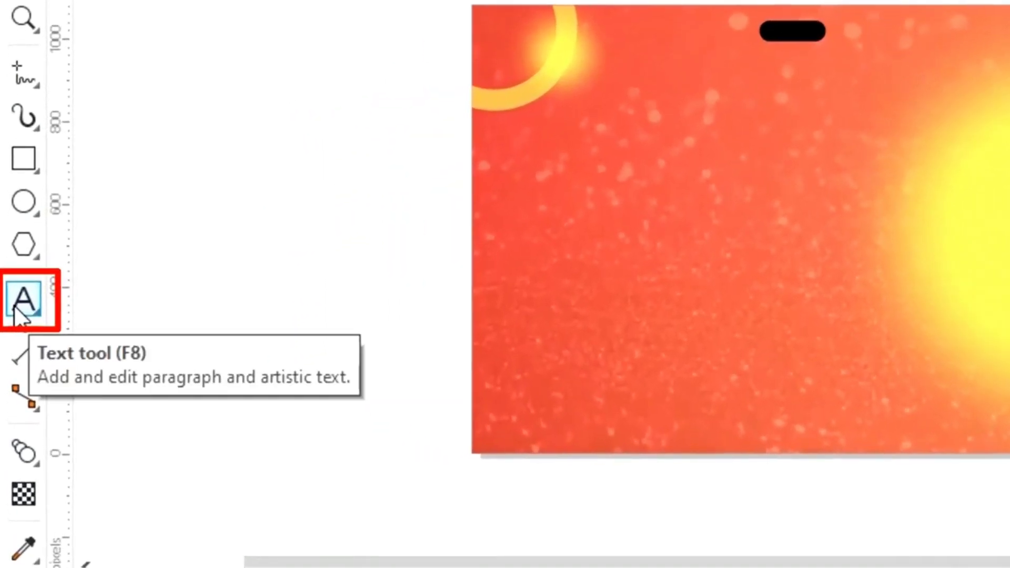
Add two separate artistic text objects beside the banner reading HOME and PRODUCT
left_click(17, 309)
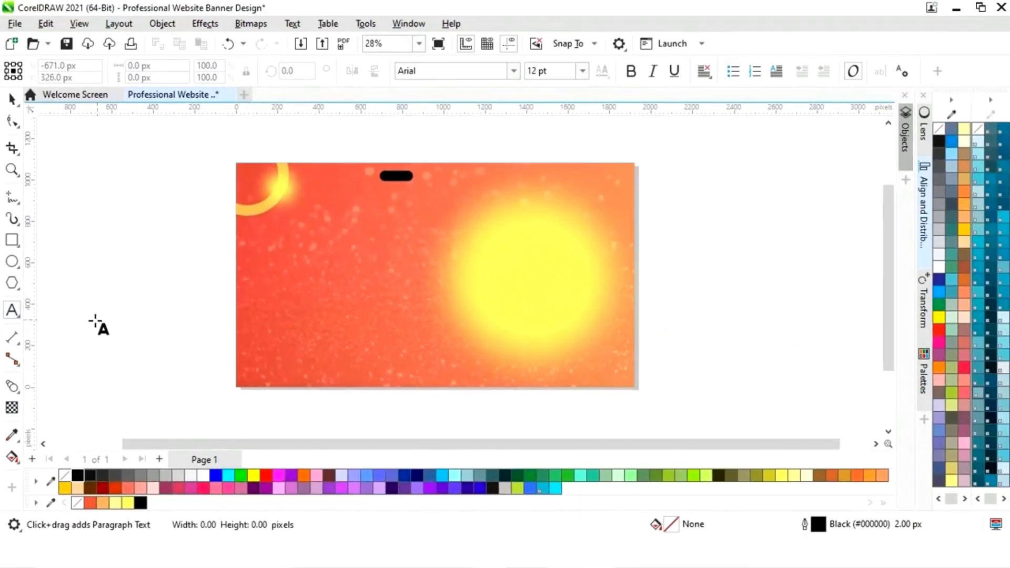
left_click(95, 320)
type("HOME")
left_click(117, 370)
type("PRODUCTS")
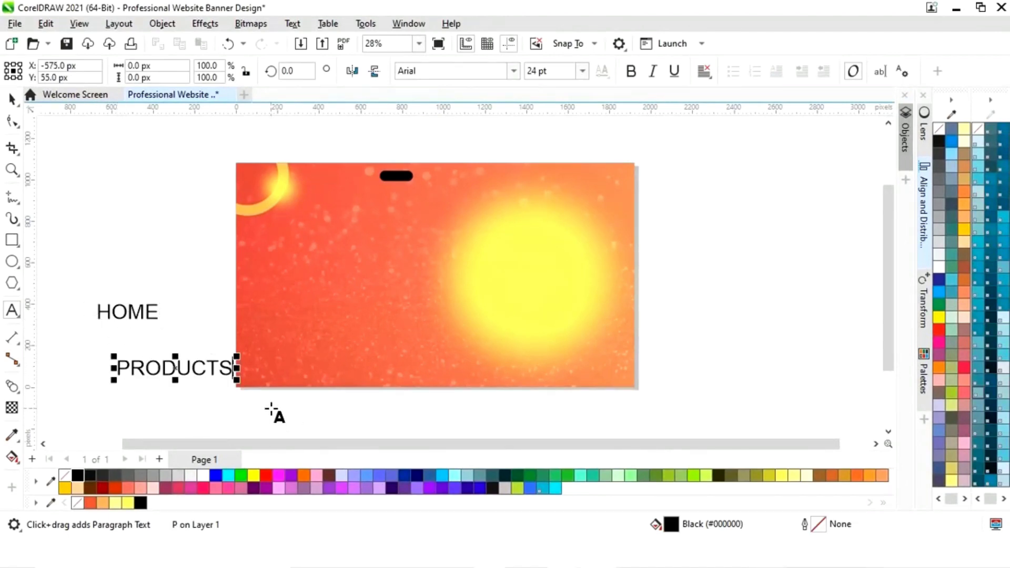
key("BackSpace")
Add an artistic text object reading OUR DESIGN above the HOME text
left_click(105, 239)
type("OUR")
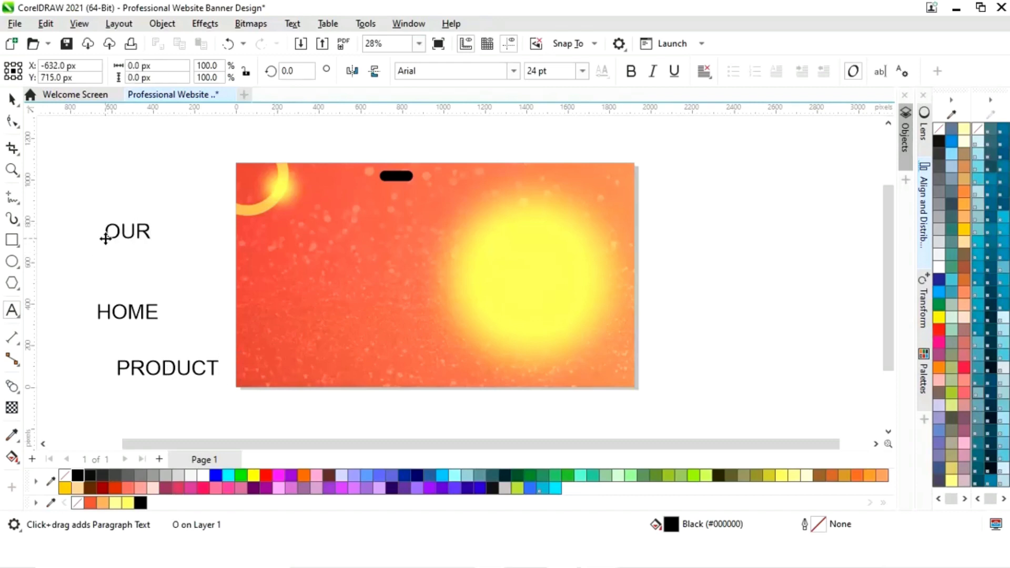
type(" DESIGM")
key("BackSpace")
type("N")
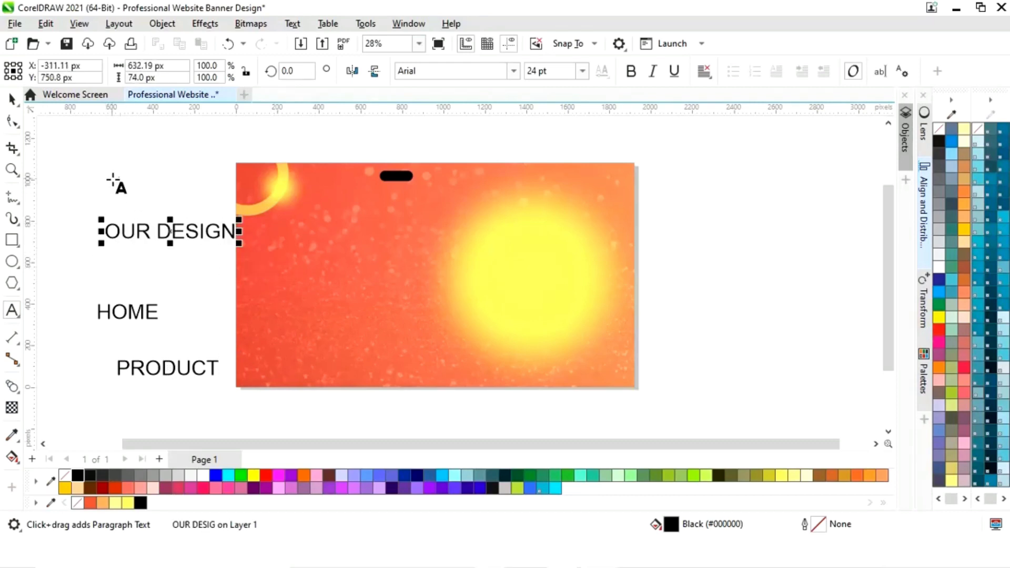
Add artistic text objects reading GALLARY above OUR DESIGN and BLOG below PRODUCT
left_click(112, 178)
type("GALL")
left_click(131, 396)
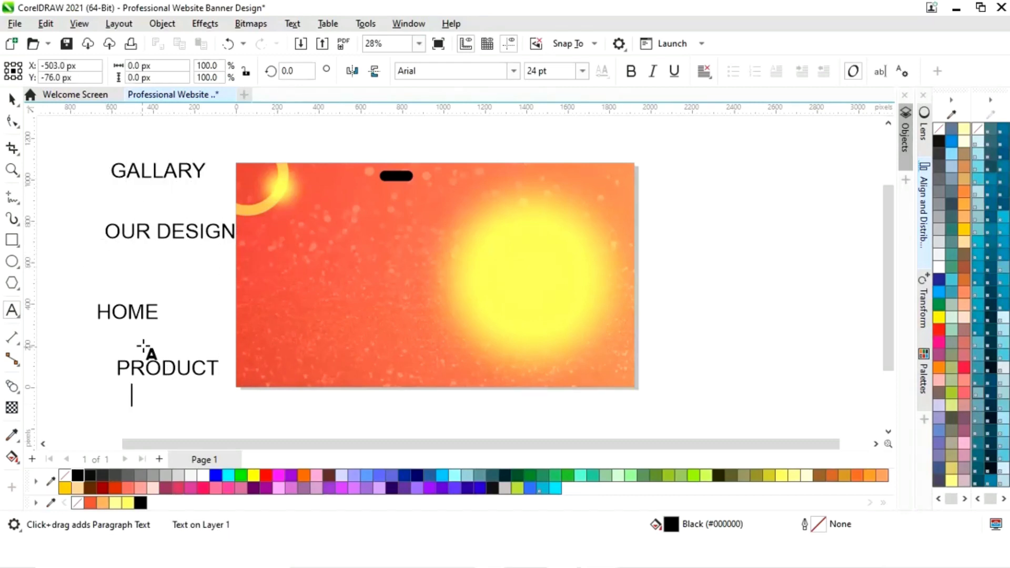
type("BLOG")
key("ctrl+space")
key("Escape")
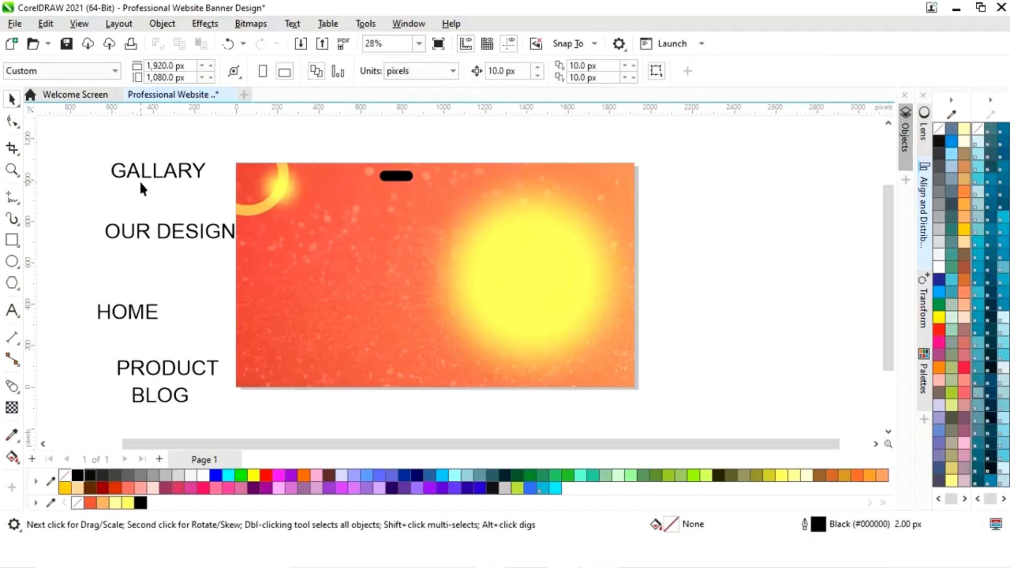
Place the HOME text on the black pill, shrink it to fit inside, and make it bold white
left_click(144, 316)
left_click_drag(166, 299, 397, 177)
left_click(207, 476)
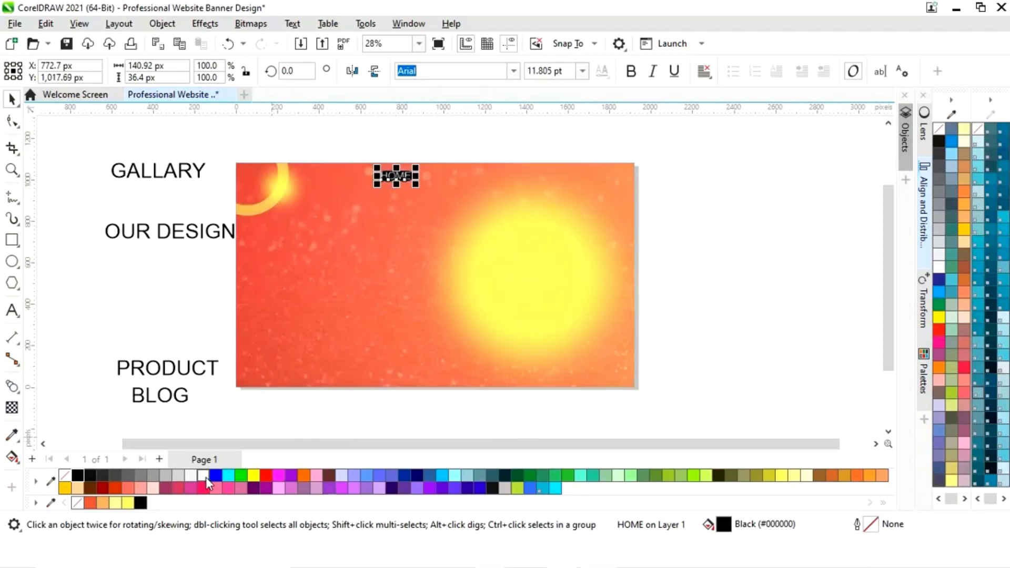
key("z")
left_click_drag(338, 153, 445, 216)
left_click(631, 70)
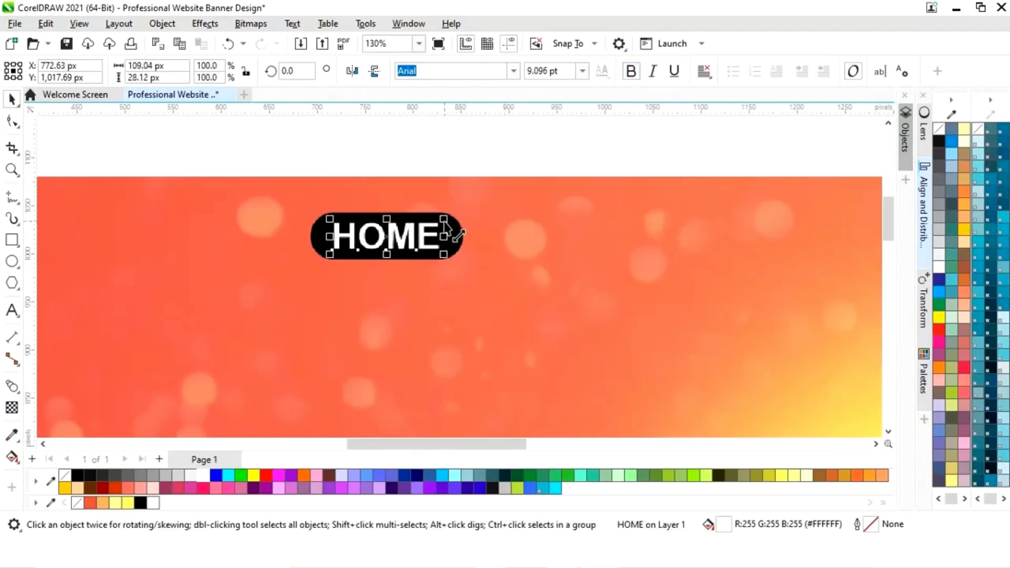
key("F3")
left_click(774, 226)
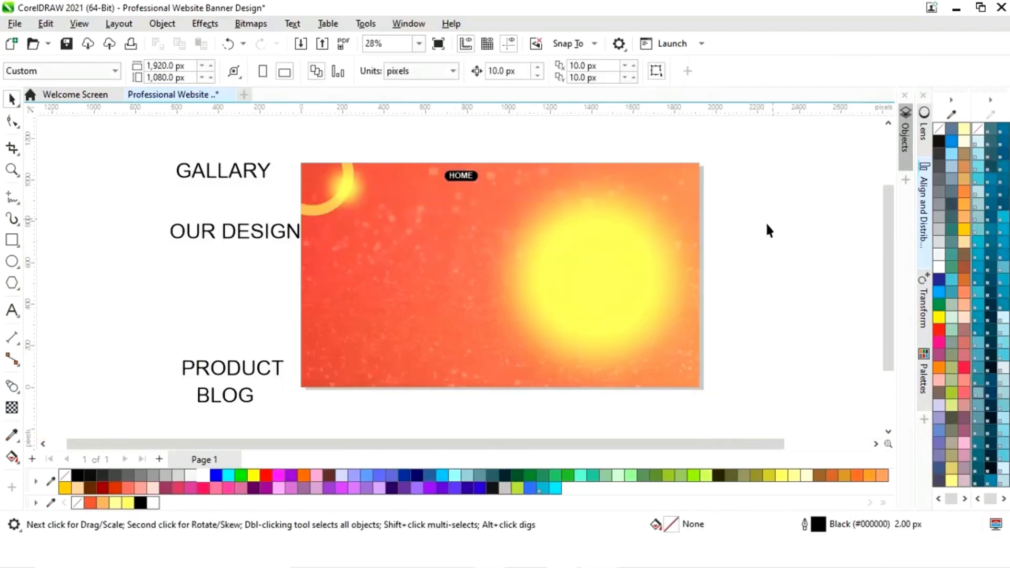
Set the HOME text's font size to 9 pt
left_click(476, 182)
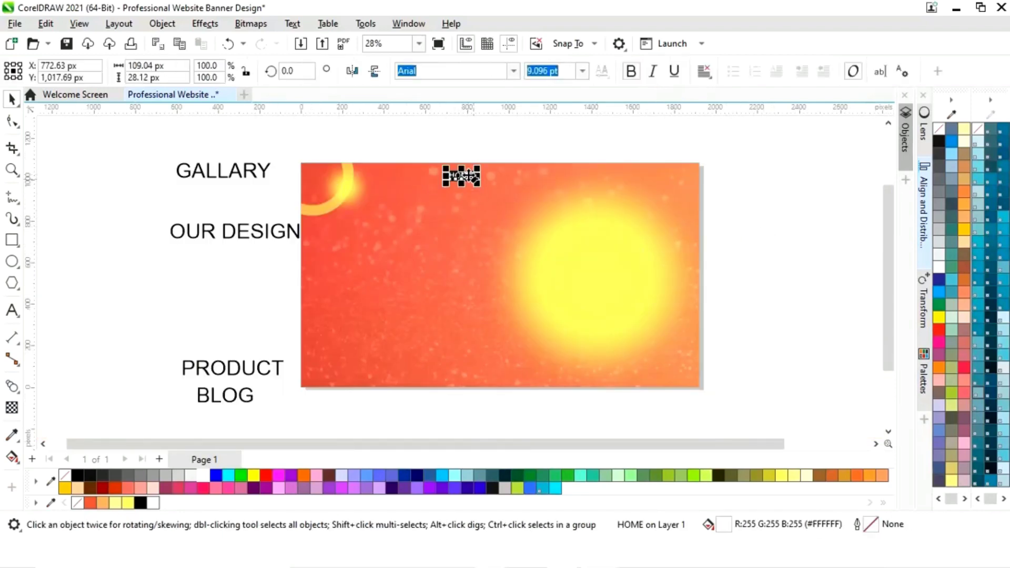
left_click(581, 70)
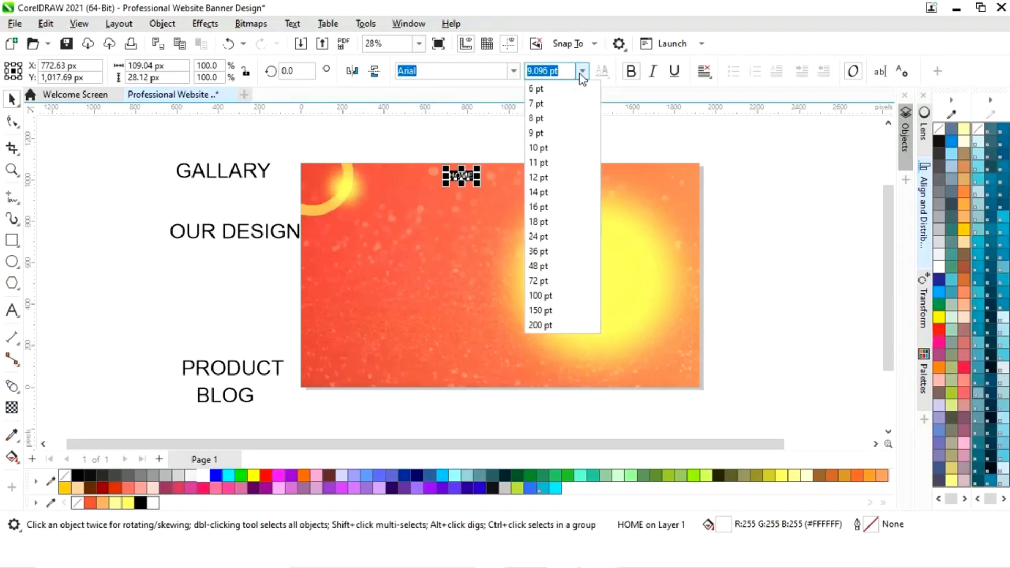
left_click(554, 133)
left_click(777, 190)
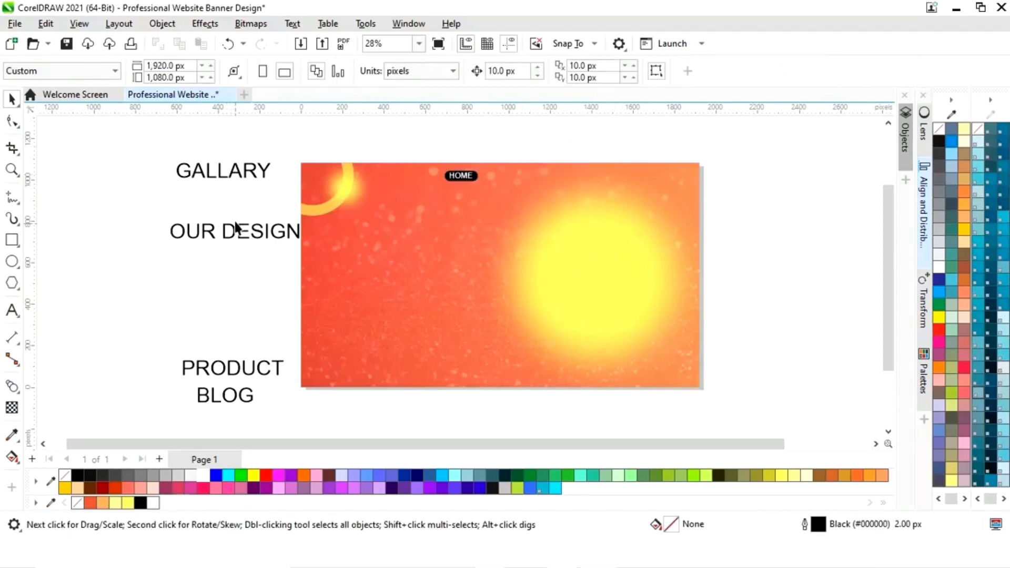
Format the PRODUCT text as 9 pt bold white and place it just right of the HOME pill
left_click(243, 371)
left_click(581, 71)
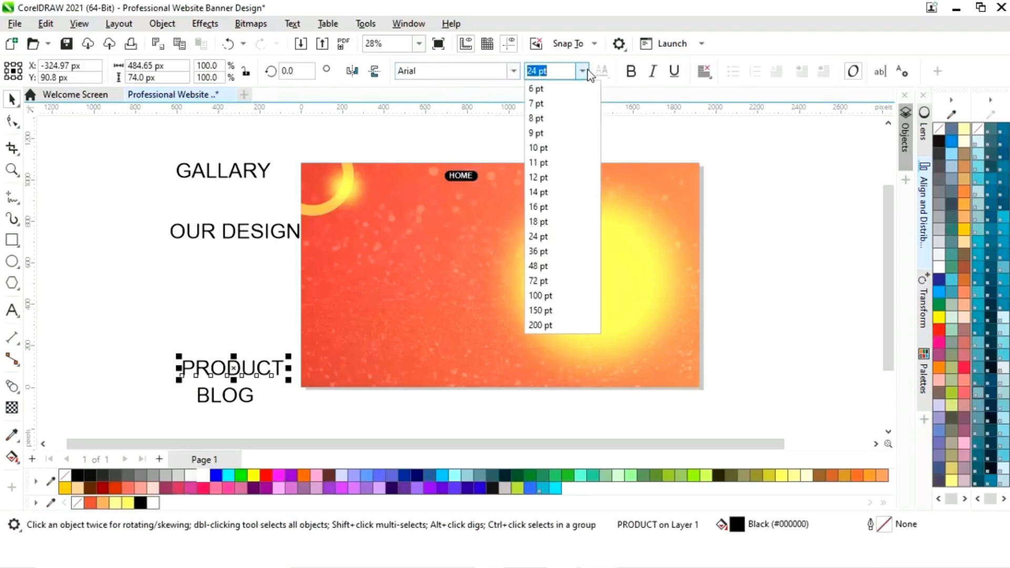
left_click(544, 134)
left_click(630, 70)
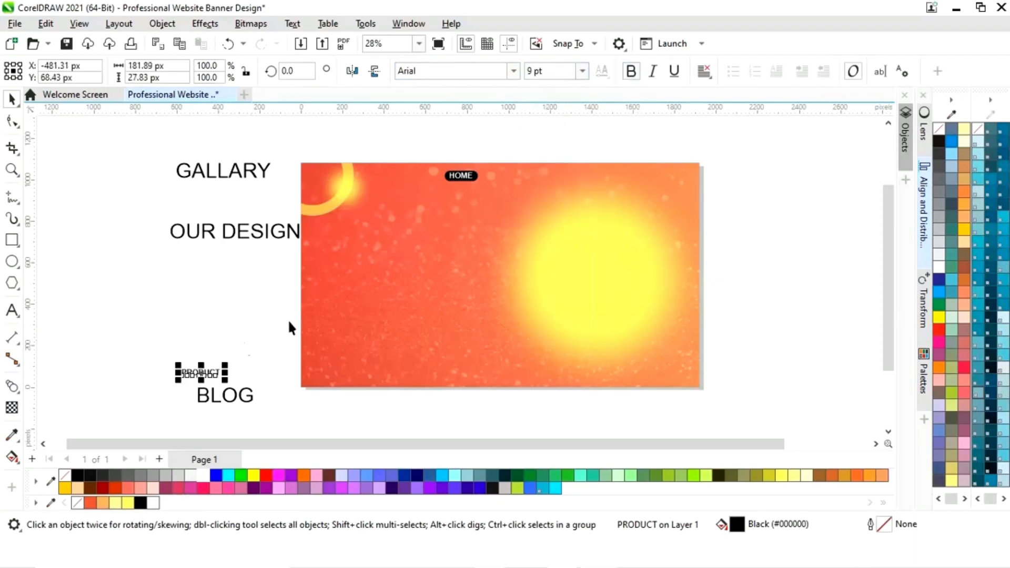
left_click_drag(201, 370, 515, 176)
left_click(265, 342)
Format the OUR DESIGN text as 9 pt bold white and place it right of PRODUCT in the navigation row
left_click(234, 232)
left_click(581, 70)
left_click(552, 135)
left_click_drag(194, 235, 572, 177)
left_click(227, 363)
Format the GALLARY text as 9 pt bold white and place it right of OUR DESIGN in the navigation row
left_click(235, 172)
left_click(581, 70)
left_click(547, 133)
left_click_drag(198, 175, 640, 180)
Format the BLOG text as 9 pt bold white and place it at the right end of the navigation row
left_click(225, 394)
left_click(581, 70)
left_click(556, 134)
left_click_drag(208, 400, 672, 179)
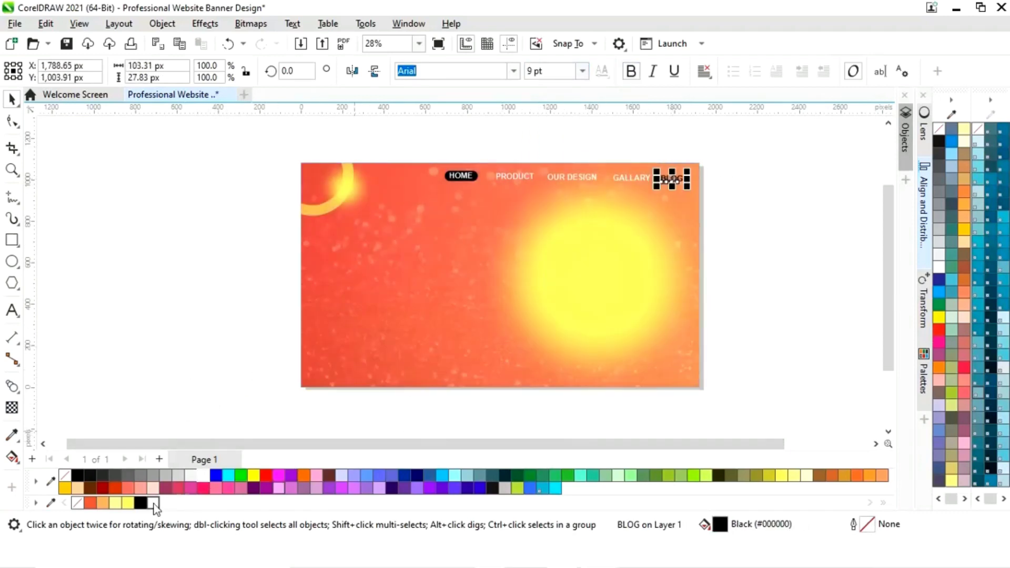
left_click(822, 178)
Group the HOME text with its black pill
left_click_drag(495, 197, 495, 195)
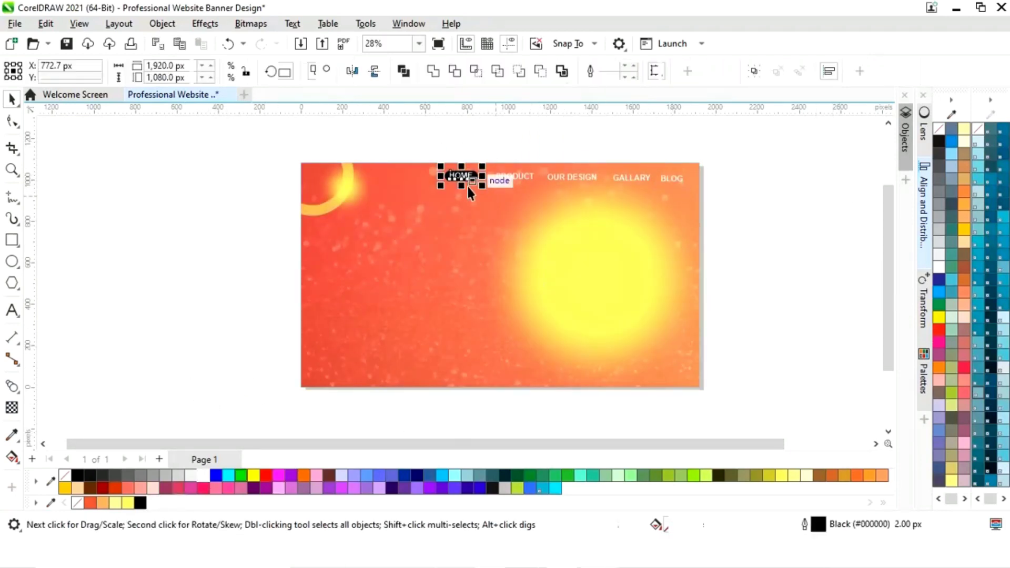
right_click(465, 181)
left_click(478, 184)
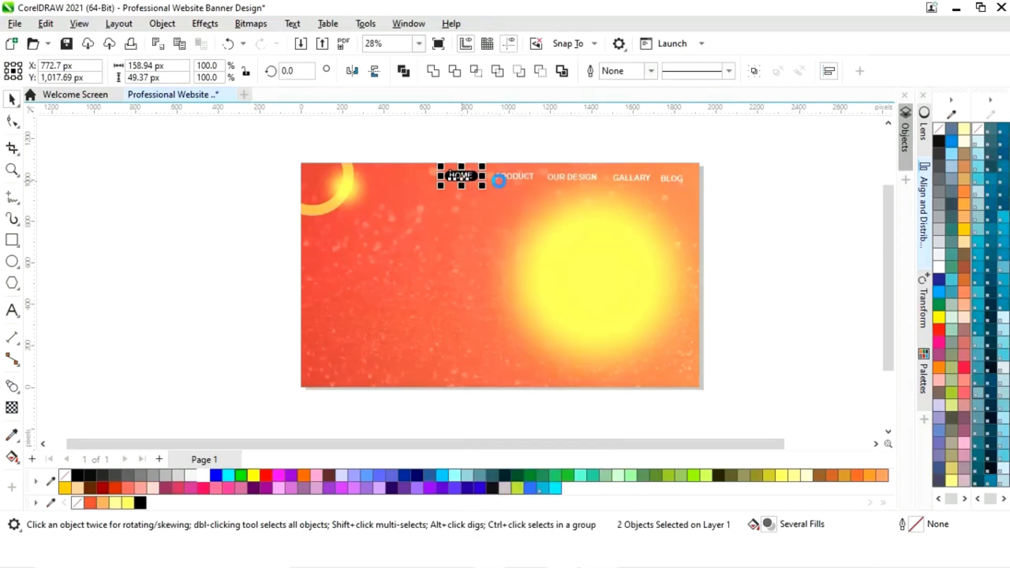
Align all five navigation items along their vertical centers, relative to the active objects
left_click(411, 150)
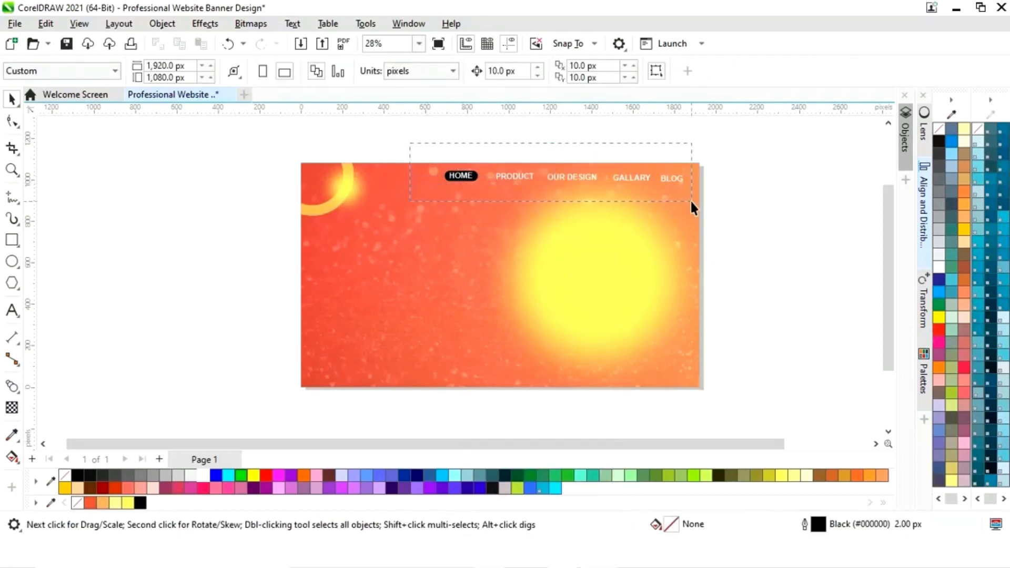
left_click_drag(689, 199, 690, 200)
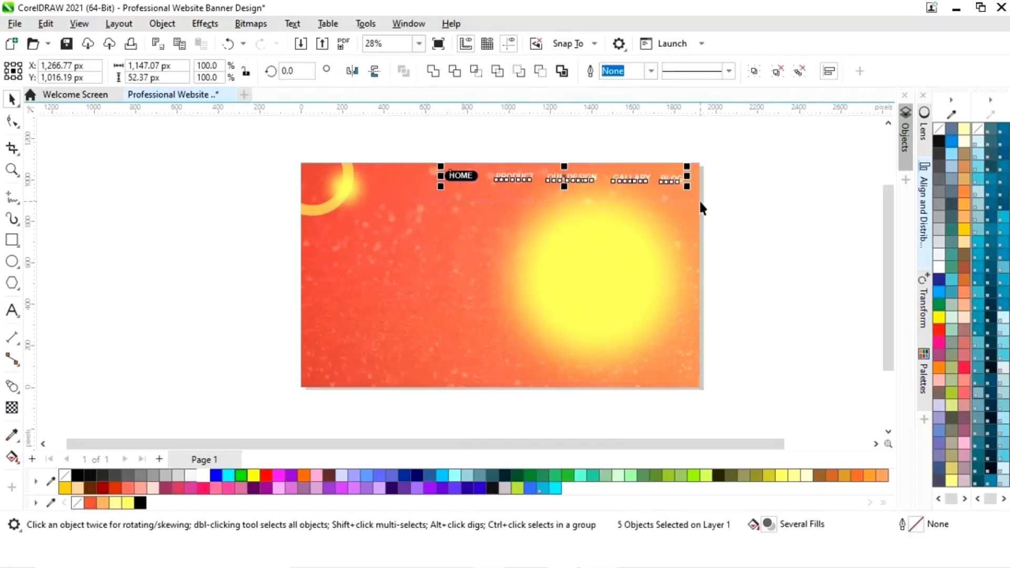
left_click(921, 200)
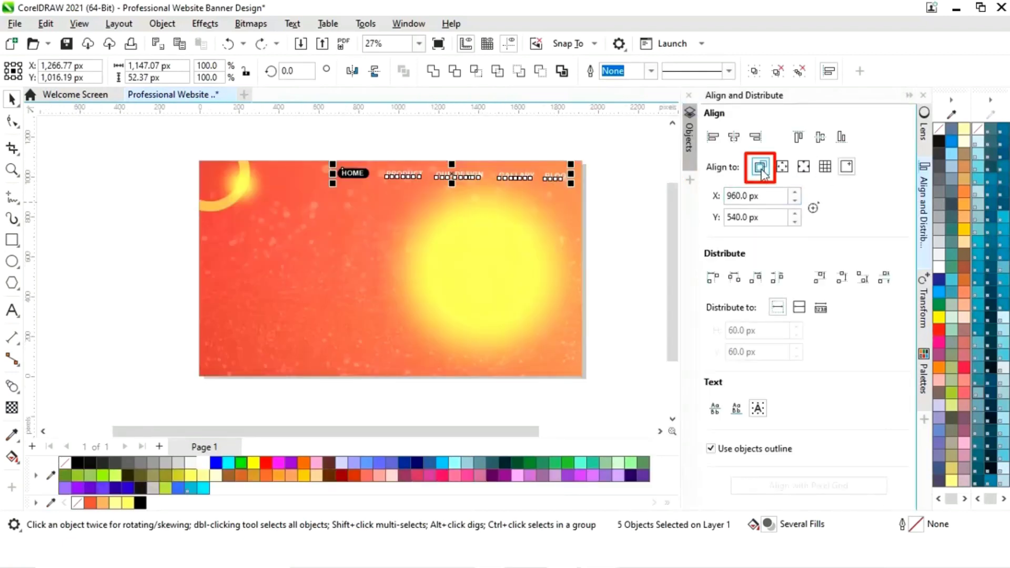
left_click(760, 169)
left_click(820, 138)
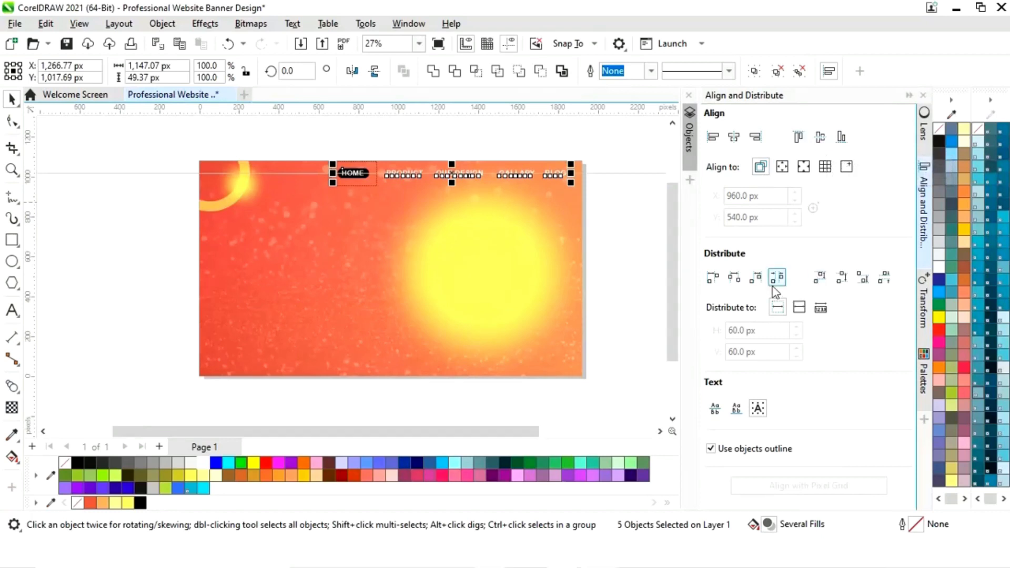
Distribute the five navigation items evenly from their left edges
left_click(714, 279)
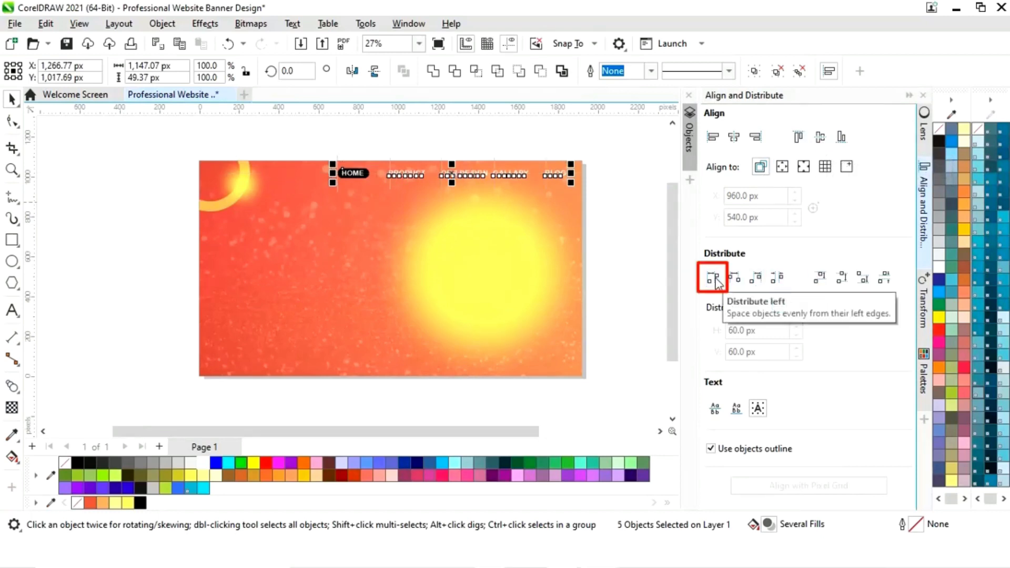
left_click(907, 95)
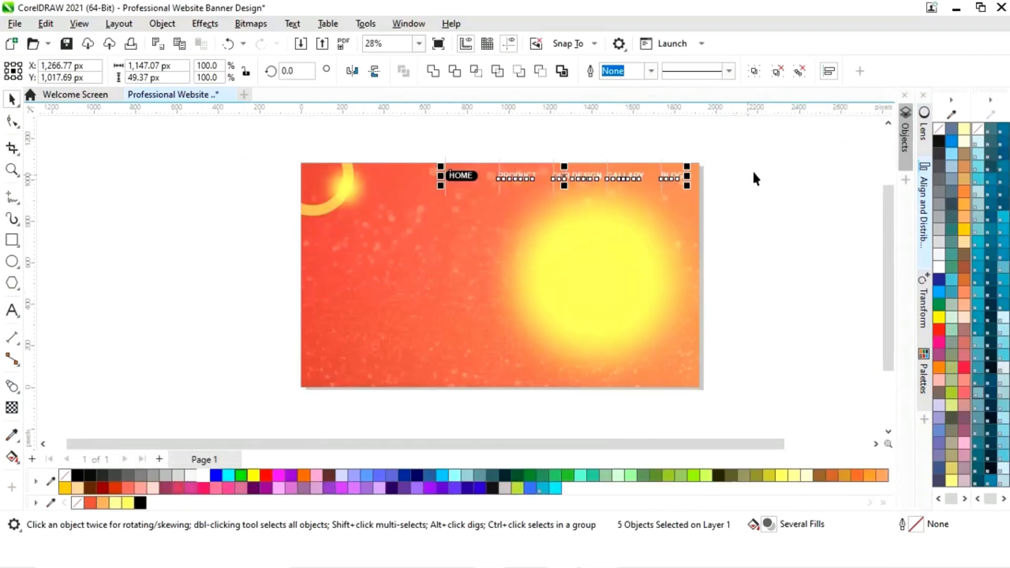
left_click(753, 163)
Shift the whole navigation row about 140 px to the left along the banner's top edge
left_click_drag(469, 213, 427, 215)
key("Left")
key("Left")
key("Left")
key("Left")
key("Left")
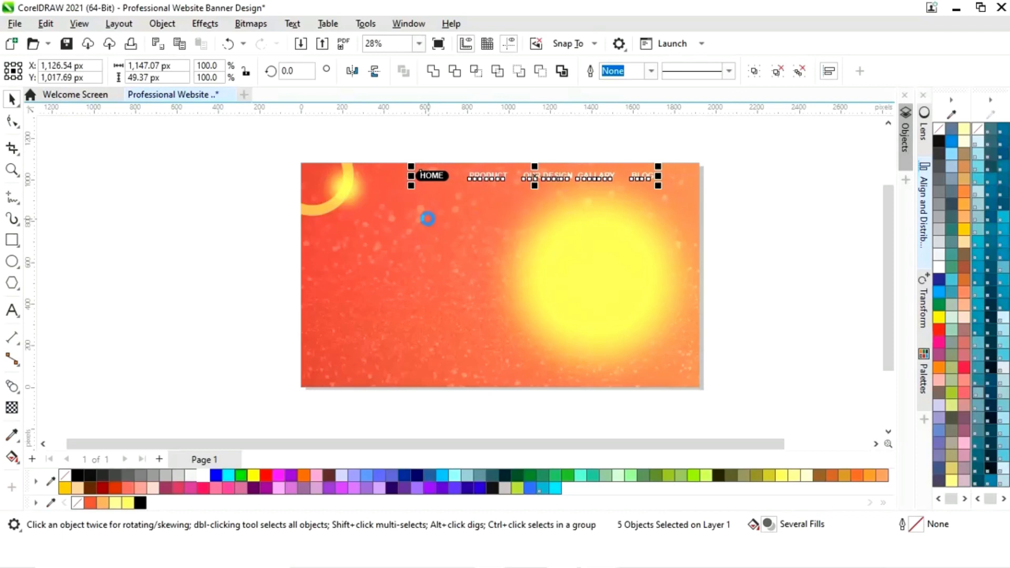
left_click(766, 177)
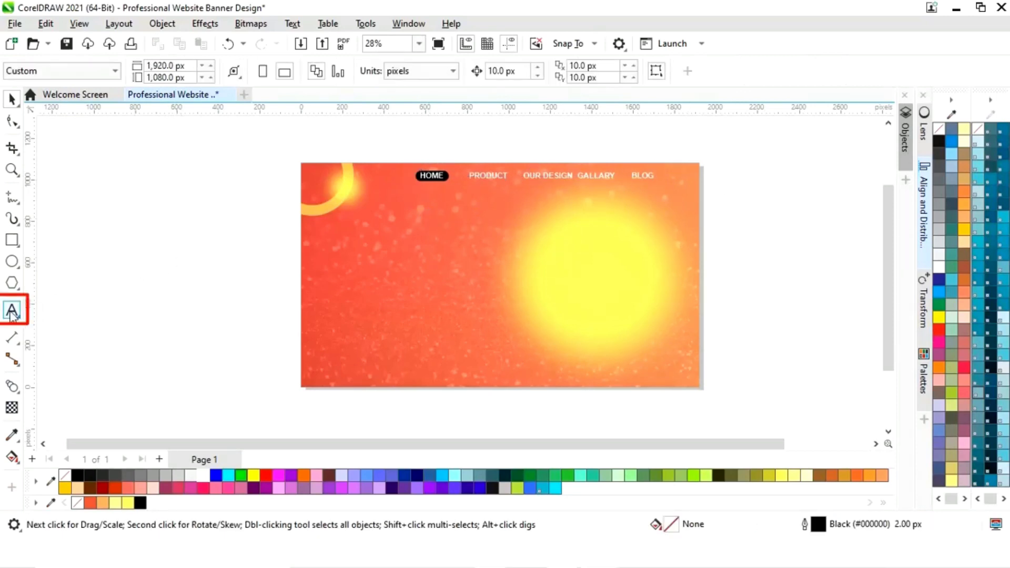
Add the two-line text ADDING YOU A / NEW STYLE on the empty area left of the banner
left_click(12, 310)
left_click(109, 262)
type("ADDING YOU A")
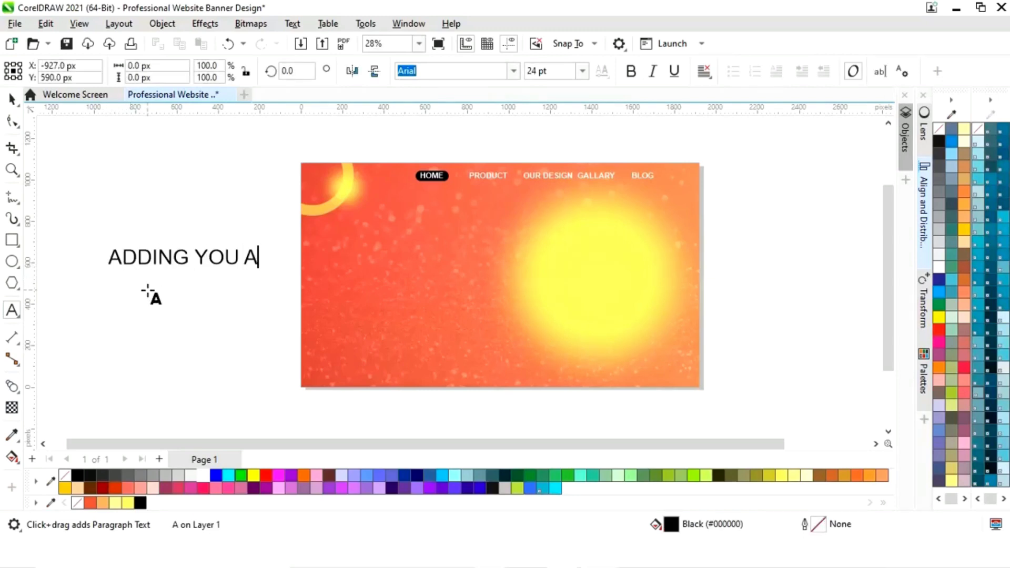
key("Return")
type("NEW")
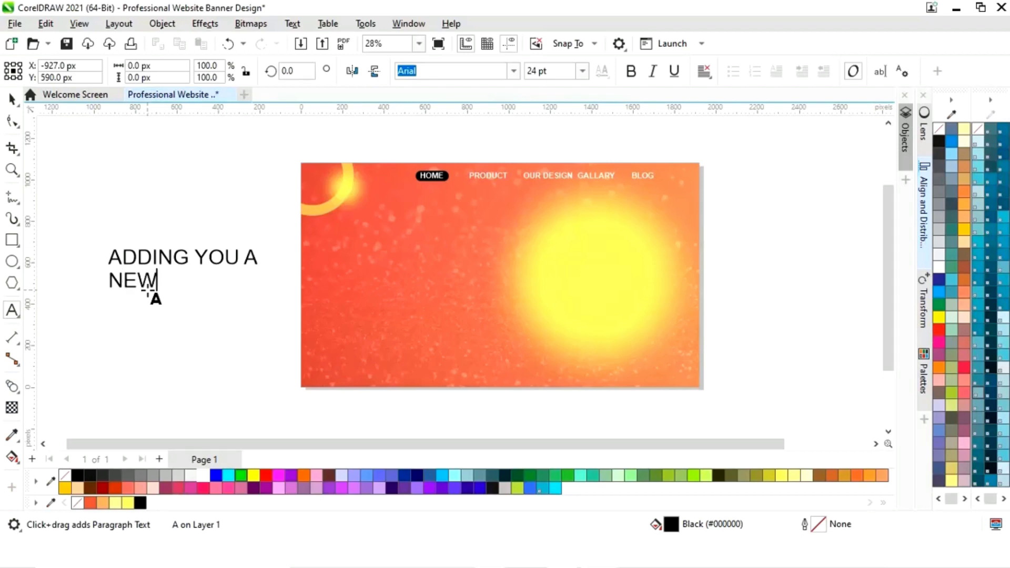
type(" STYLE")
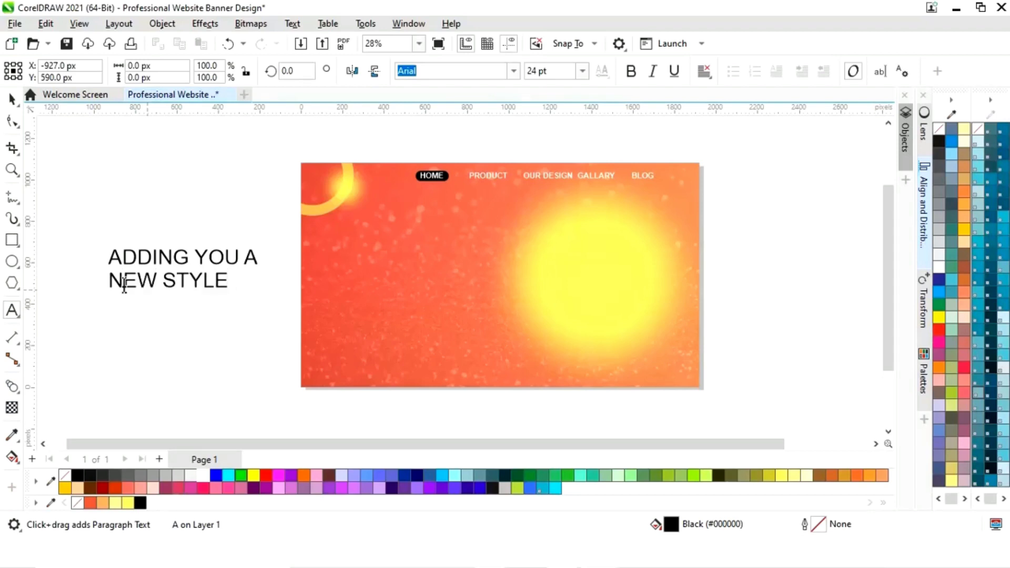
left_click(12, 99)
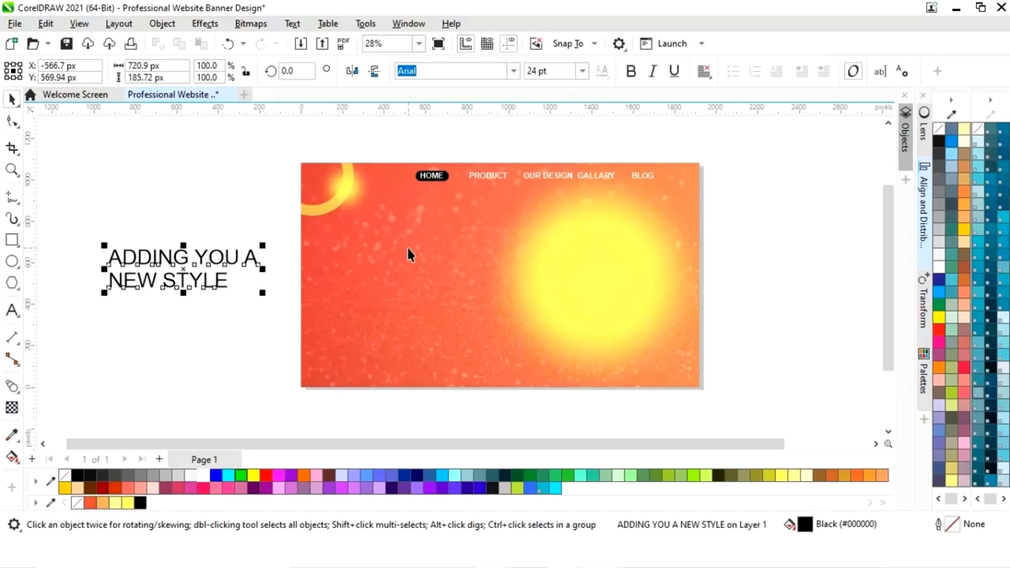
Center-align the ADDING YOU A NEW STYLE text and set its font to Arial Rounded MT Bold
left_click(705, 73)
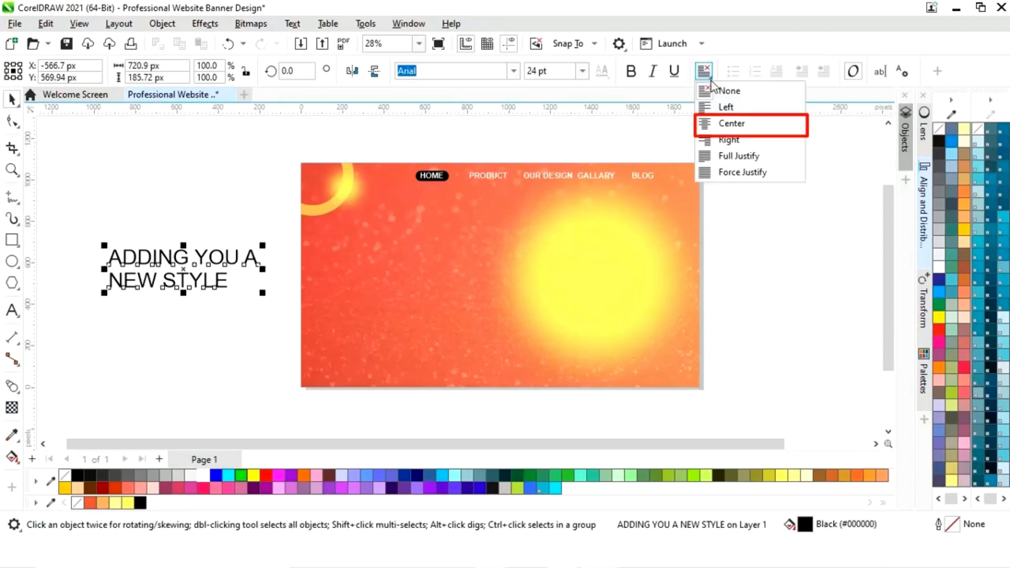
left_click(734, 126)
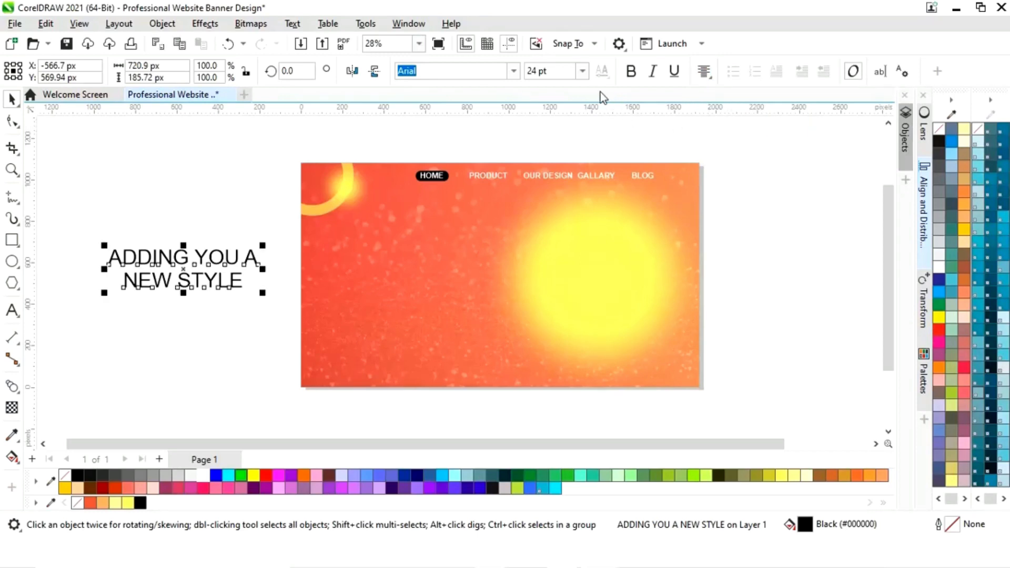
left_click(513, 71)
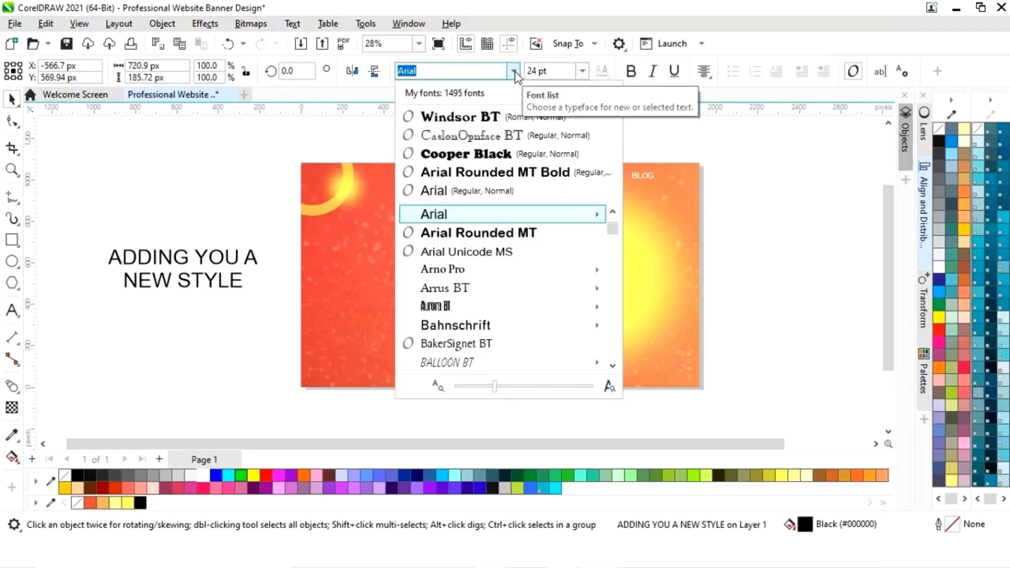
left_click(500, 172)
Place the headline on the banner's left half, enlarge it to about 28.5 pt and color it white
left_click_drag(182, 270, 401, 270)
mouse_move(488, 248)
left_mouse_down()
mouse_move(514, 248)
mouse_move(495, 258)
left_mouse_up()
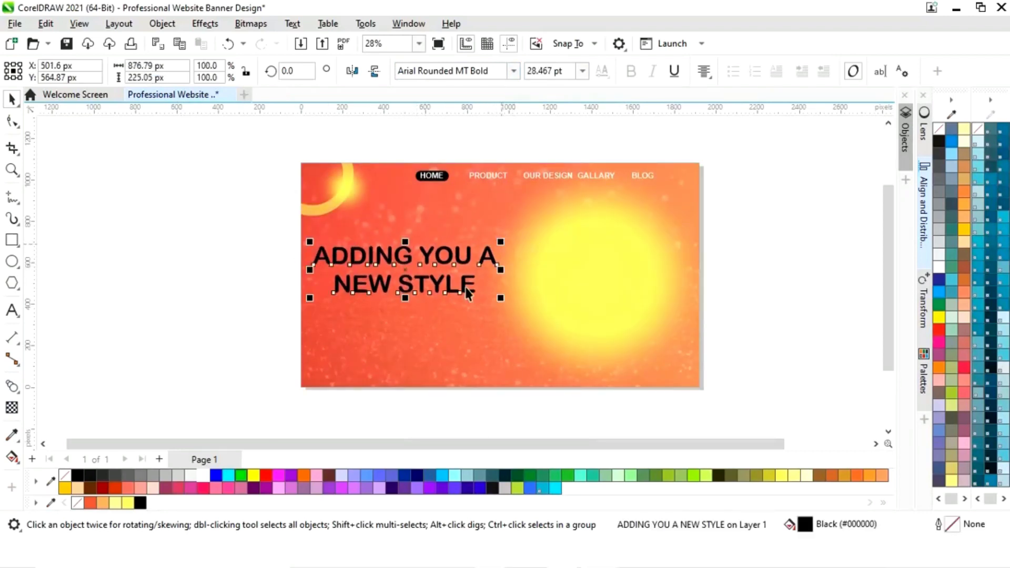
left_click(204, 475)
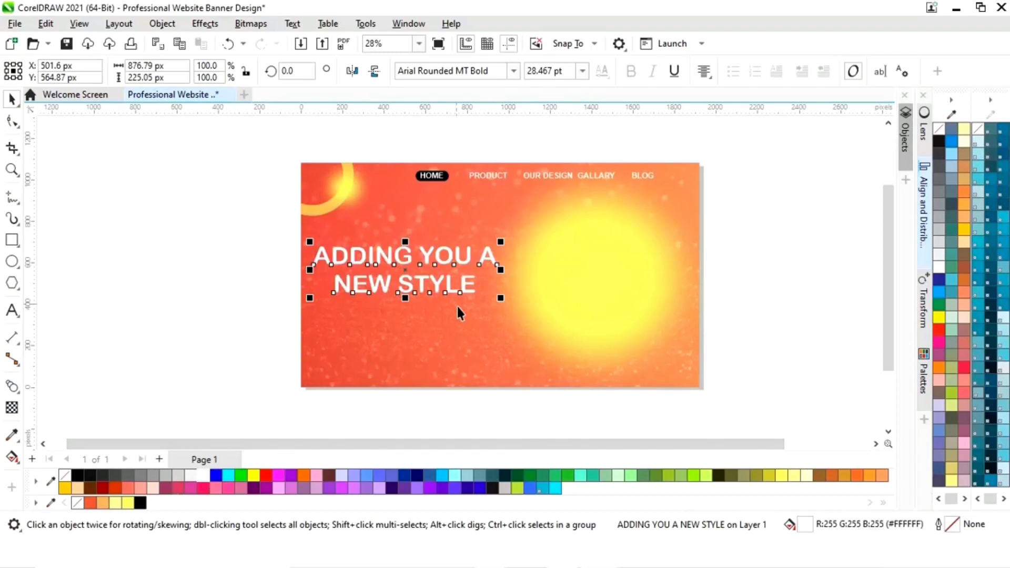
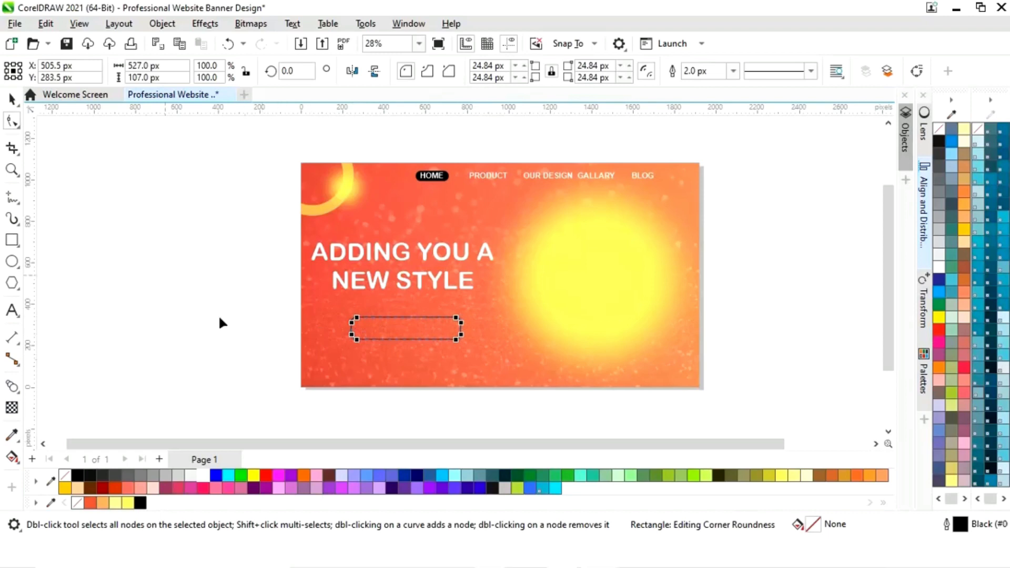
Center the rounded rectangle below the headline and scale it down to about 451 × 92 px
left_click(12, 98)
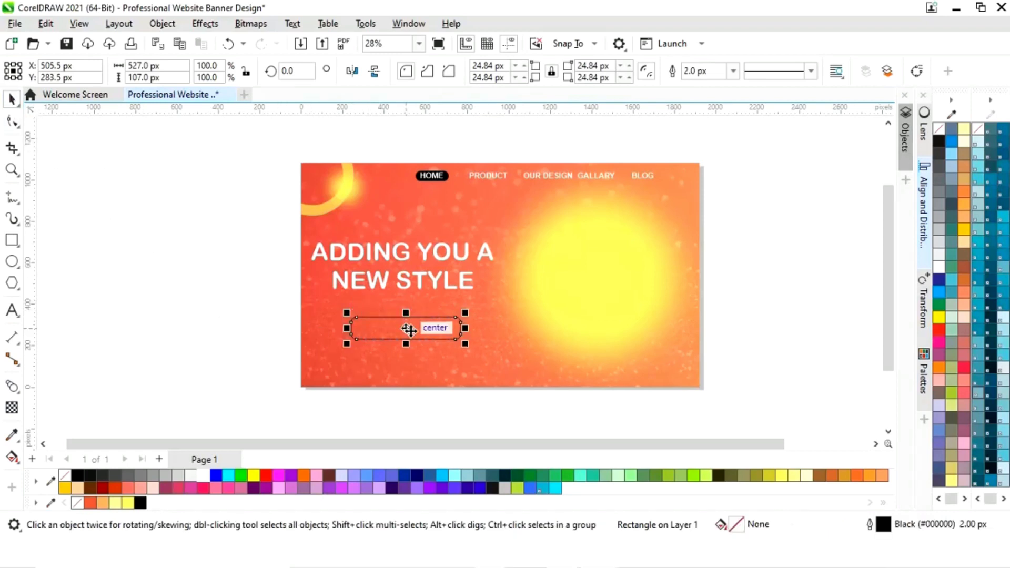
left_click_drag(408, 329, 401, 329)
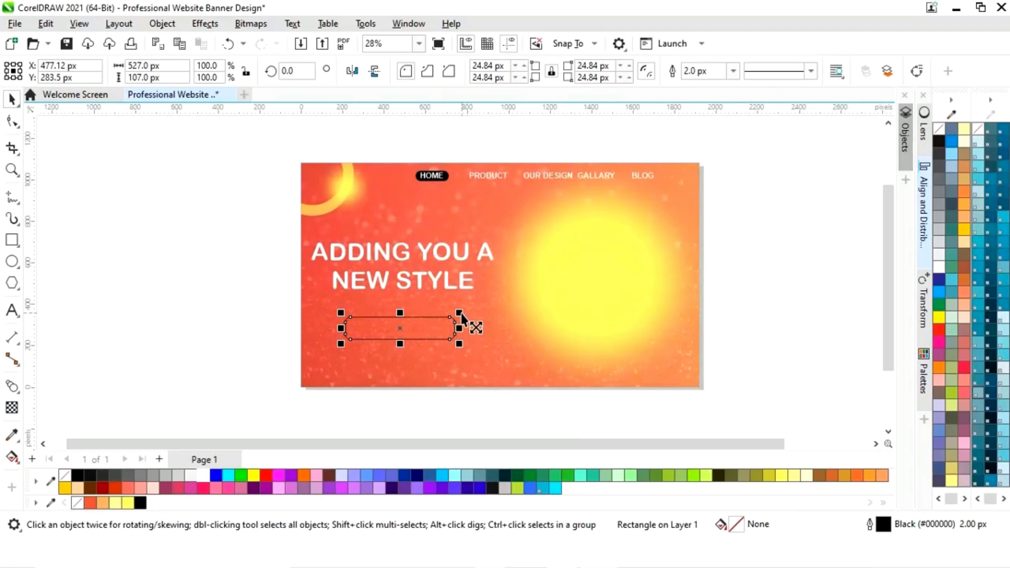
left_click_drag(459, 312, 454, 316)
key("z")
left_click_drag(299, 282, 509, 405)
left_click_drag(589, 216, 581, 217)
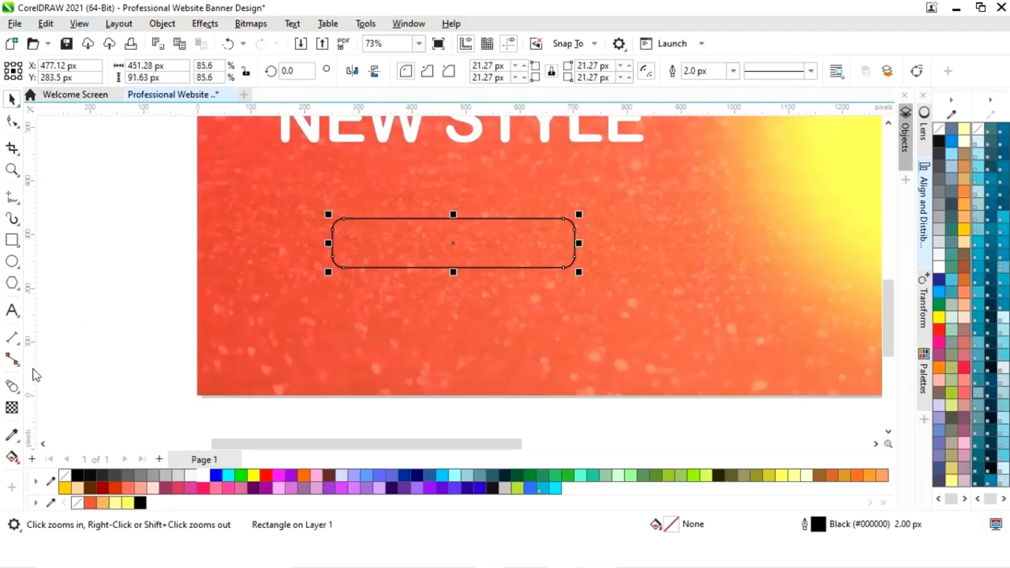
Apply a top-to-bottom fountain fill to the rounded rectangle, with the document palette's orange-red as its start color
left_click(13, 457)
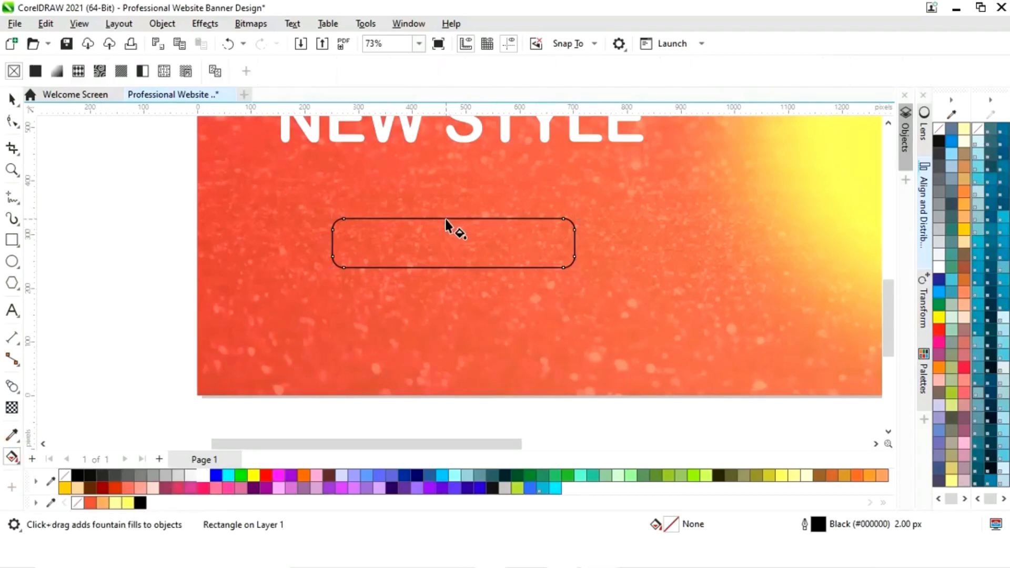
left_click_drag(445, 219, 447, 267)
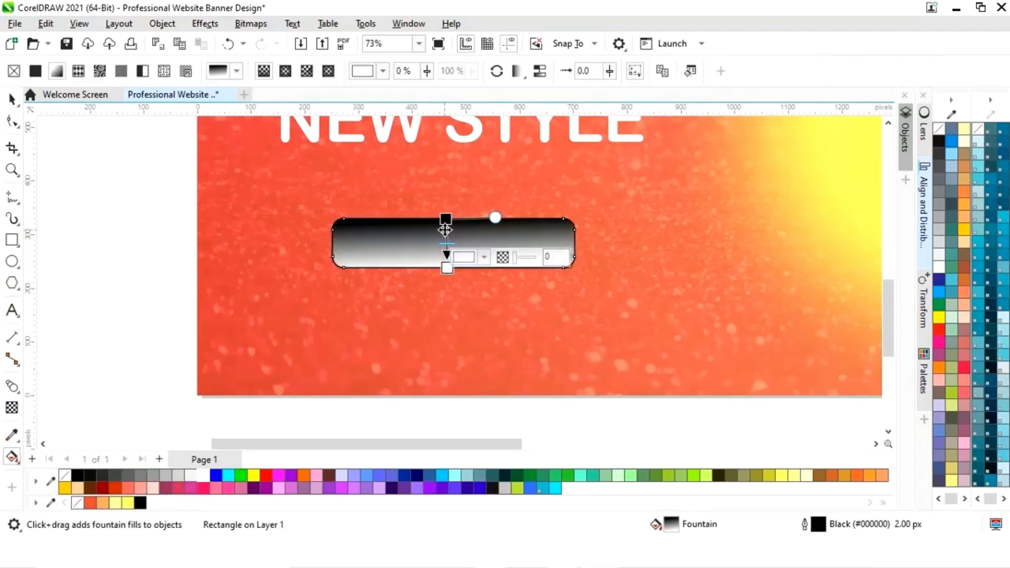
left_click(445, 218)
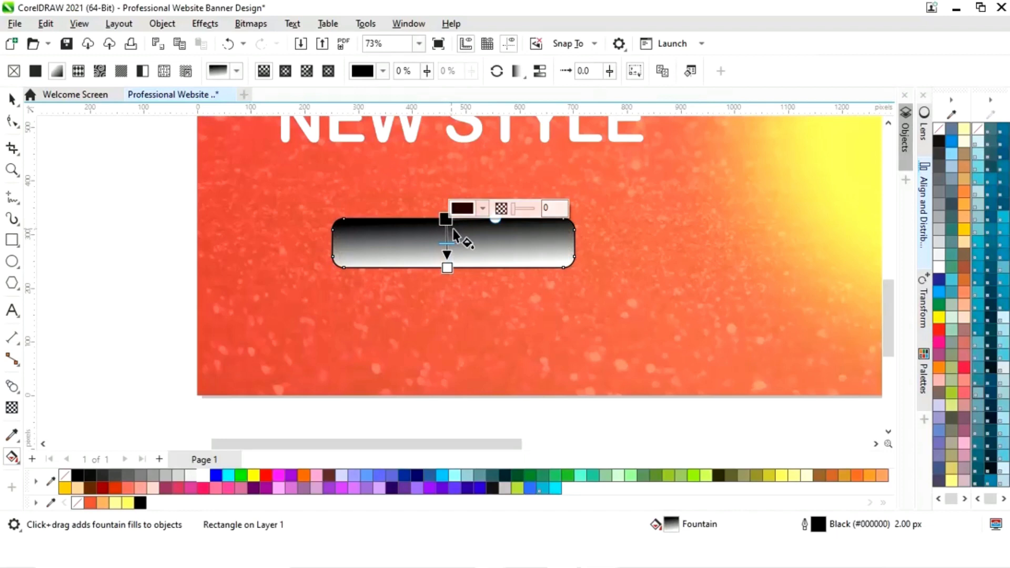
left_click(484, 209)
left_click(591, 425)
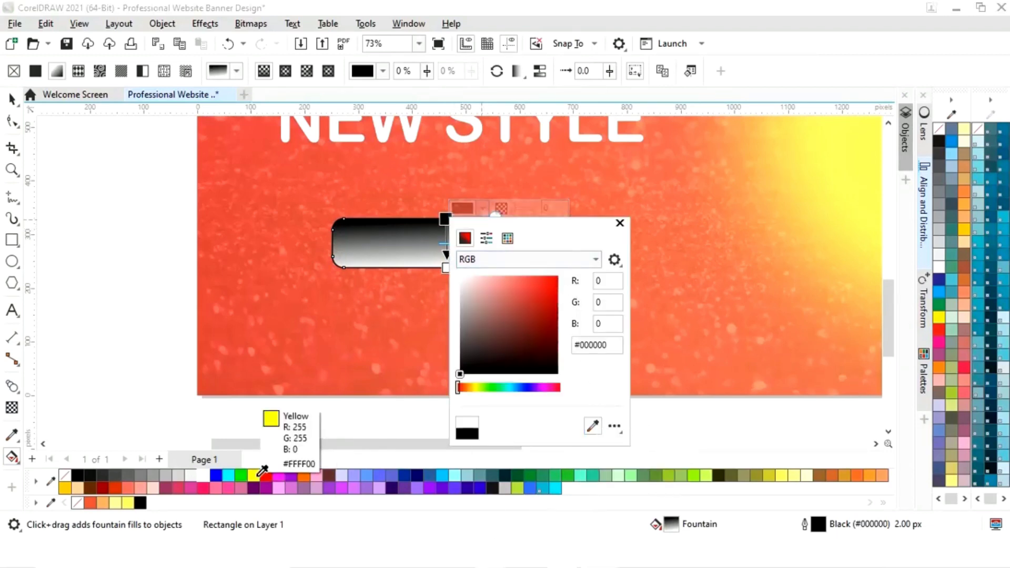
left_click(90, 502)
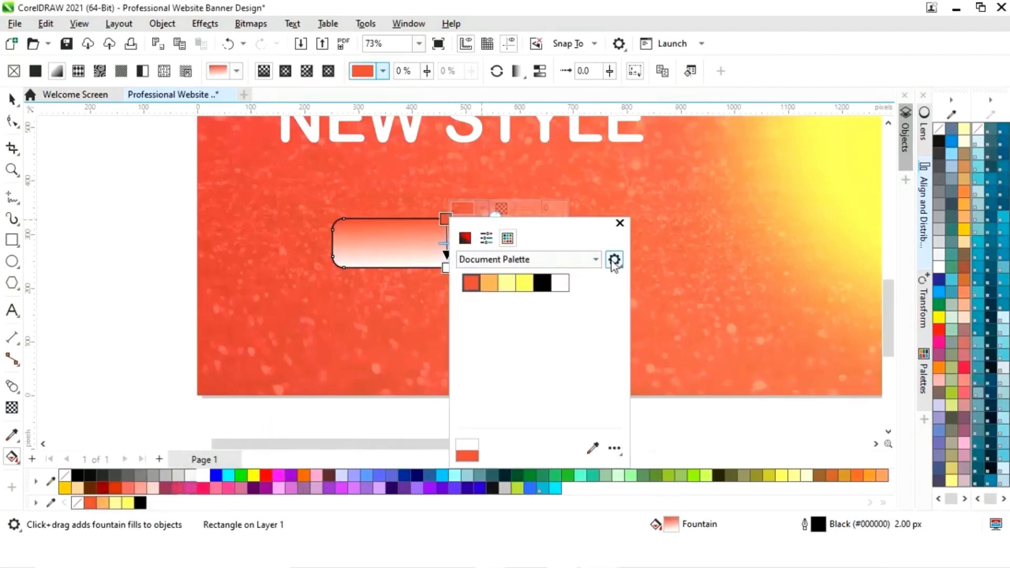
left_click(619, 223)
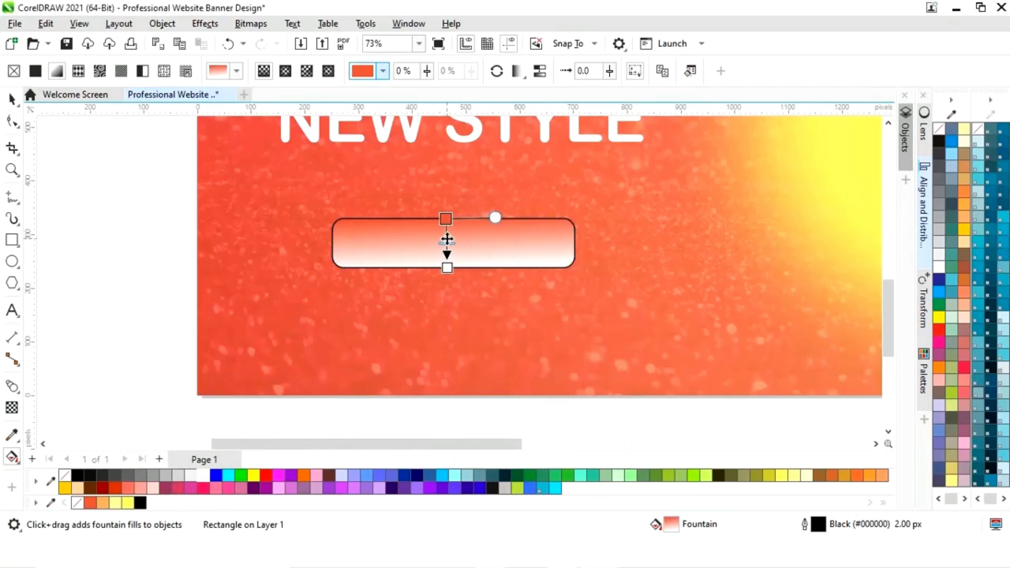
Add a middle color node at 40% to the rectangle's gradient and color it light yellow #FFFF66
double_click(447, 240)
left_click(483, 227)
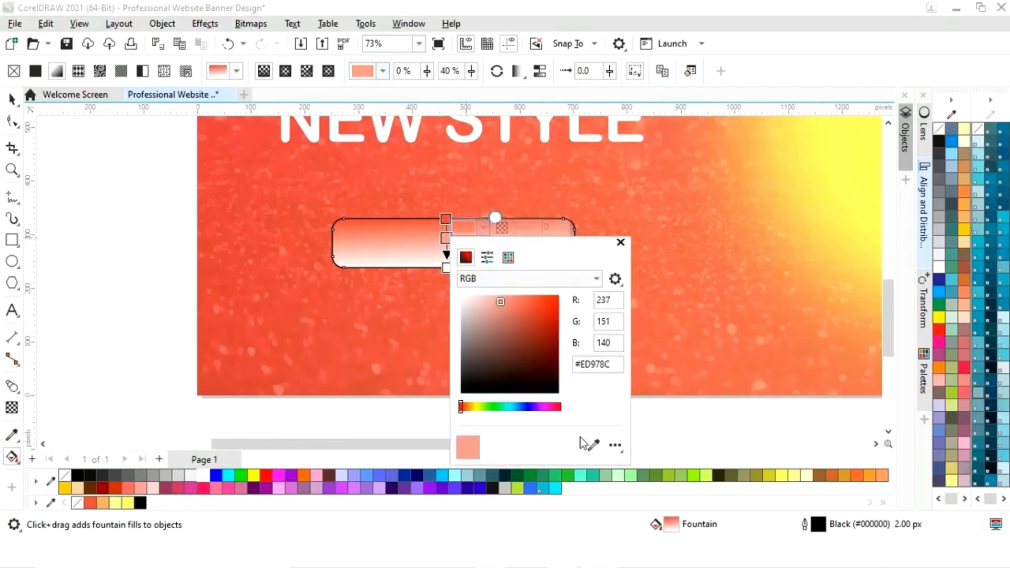
left_click(594, 447)
left_click(793, 475)
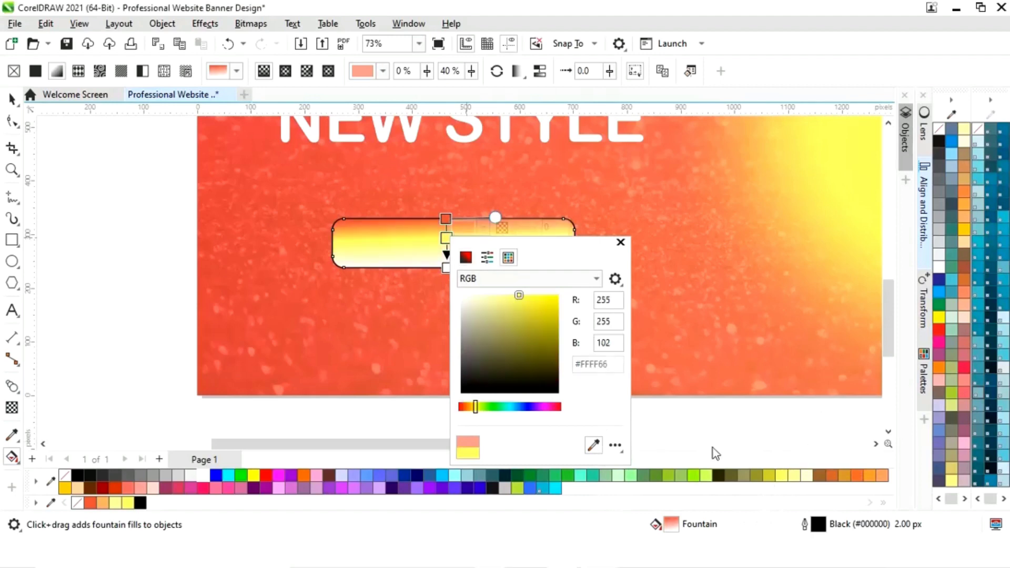
left_click(631, 243)
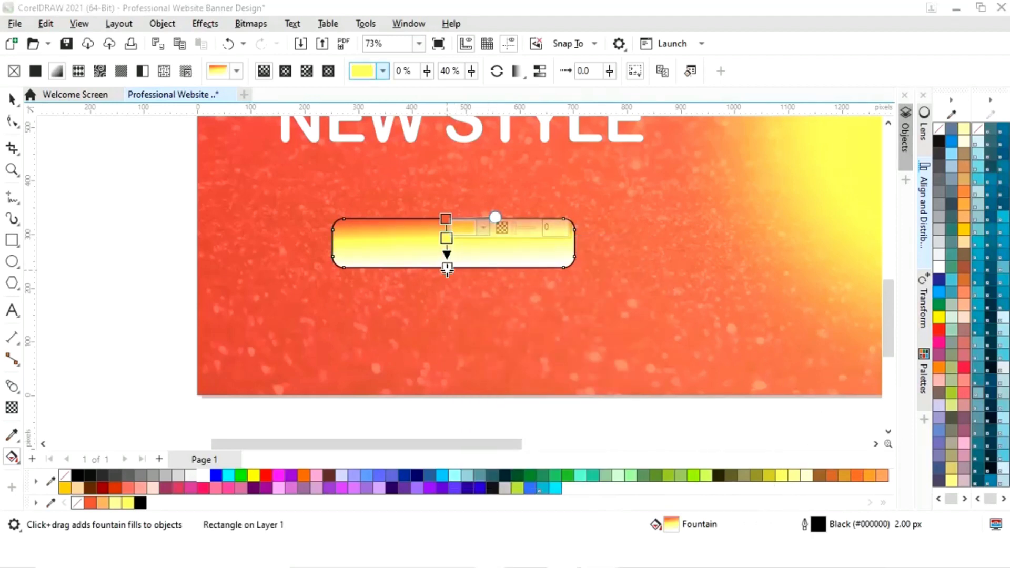
Set the gradient's bottom end color to the same orange-red as its start color
left_click(446, 268)
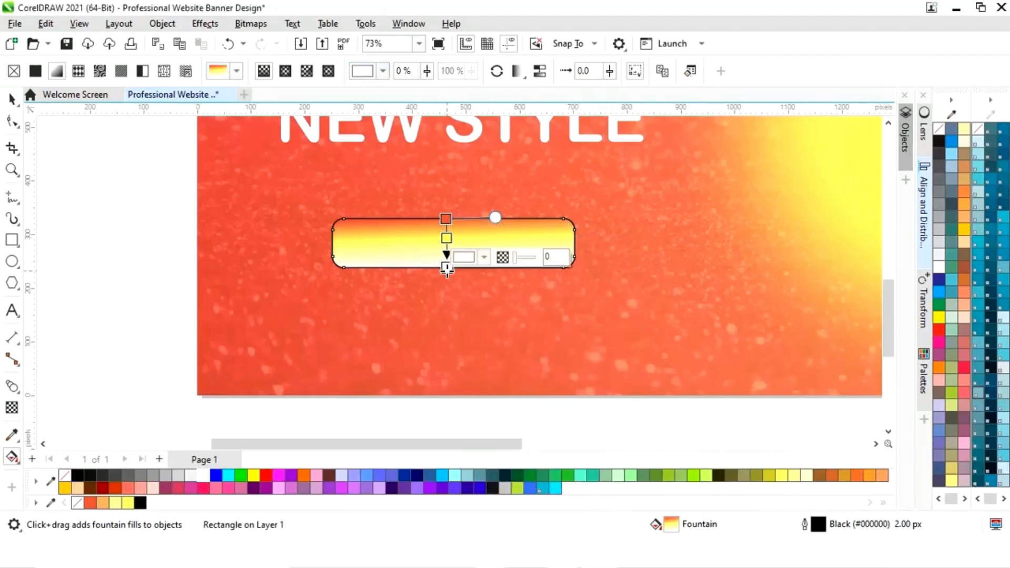
left_click(483, 256)
left_click(604, 475)
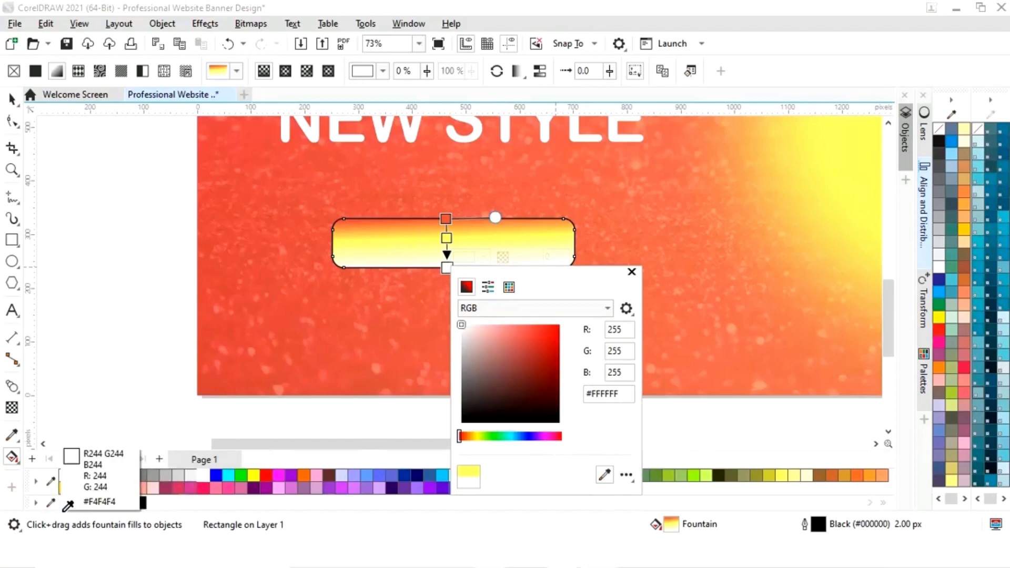
left_click(100, 491)
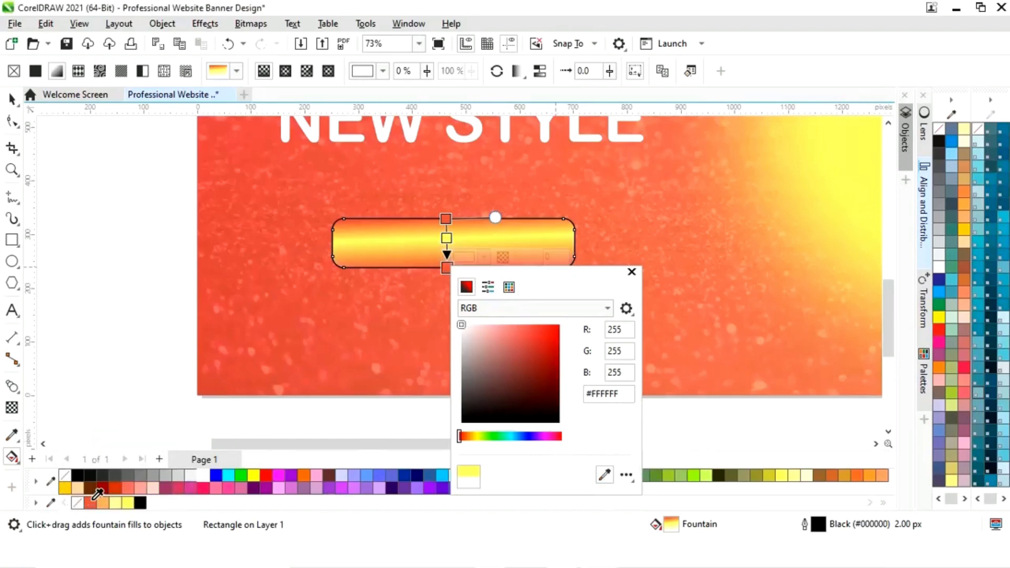
left_click(631, 272)
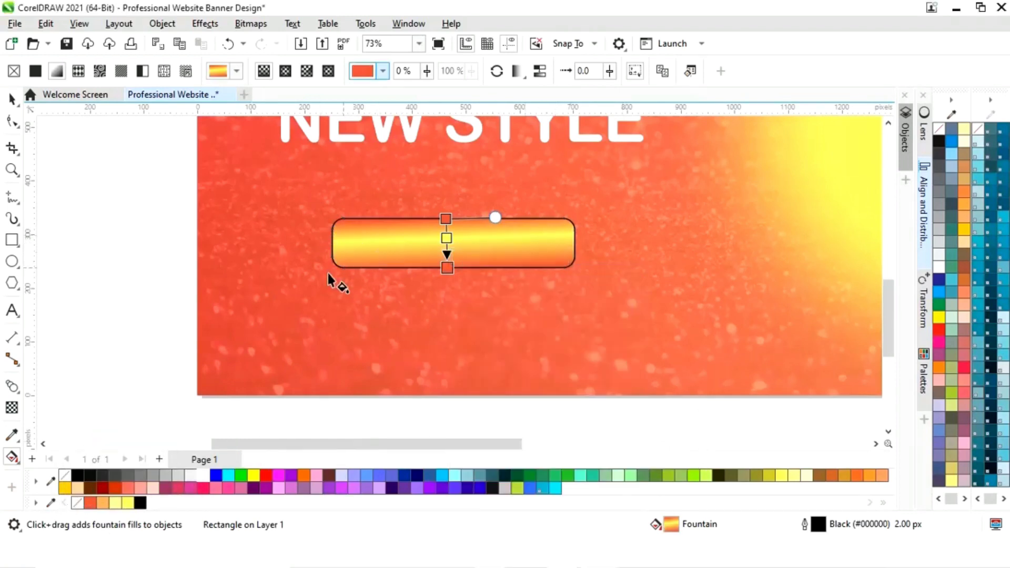
Move the gradient's yellow node to 50% and straighten the gradient so its bands run horizontally
left_click_drag(448, 239, 448, 244)
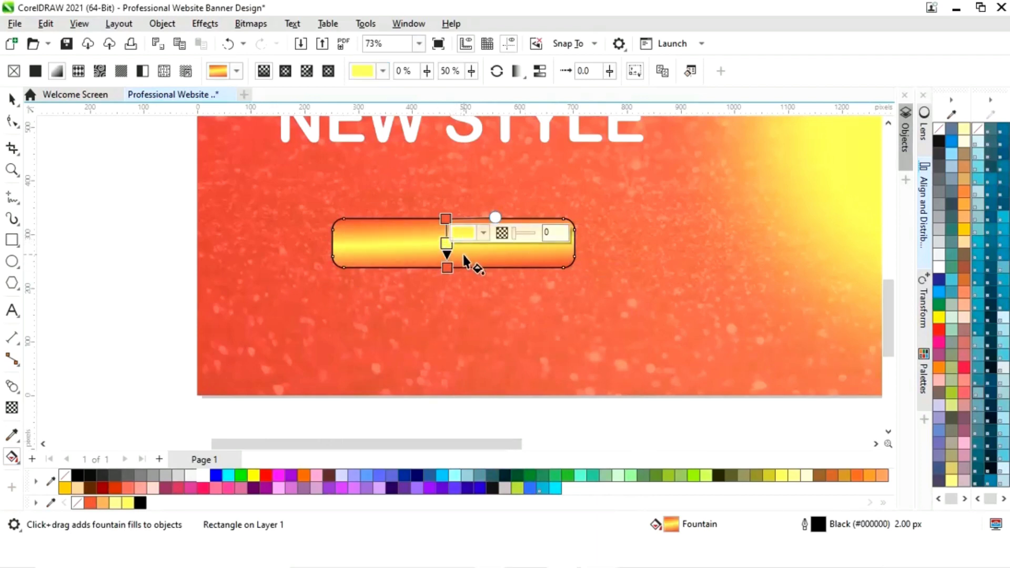
left_click(496, 218)
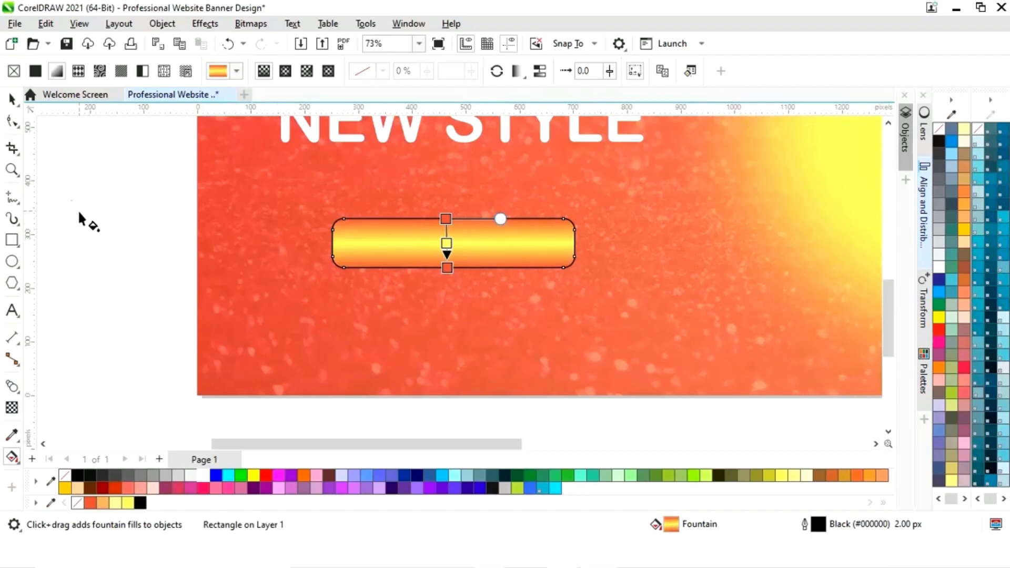
left_click(16, 103)
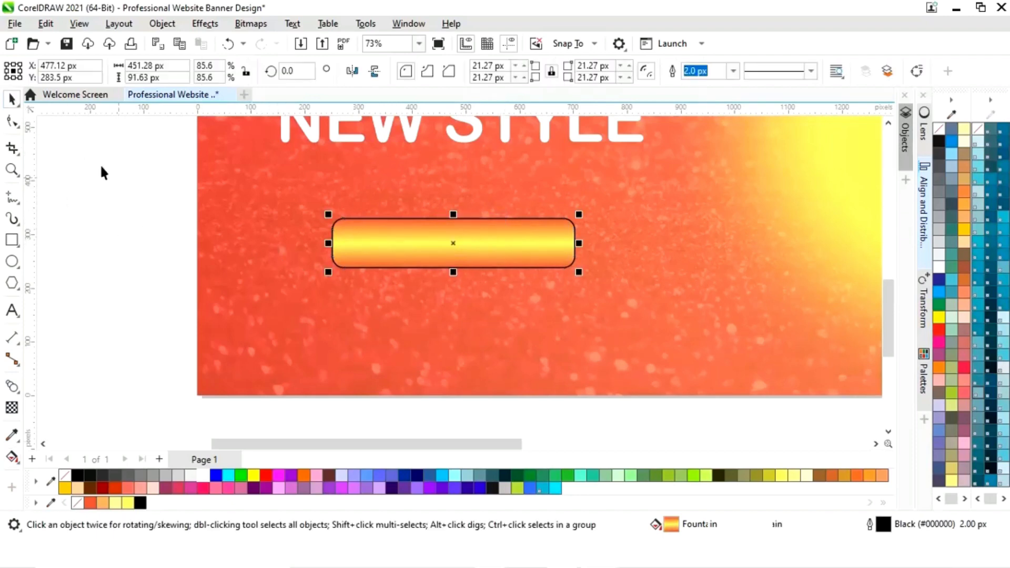
Remove the outline of the gradient-filled rounded rectangle
right_click(71, 479)
left_click(109, 363)
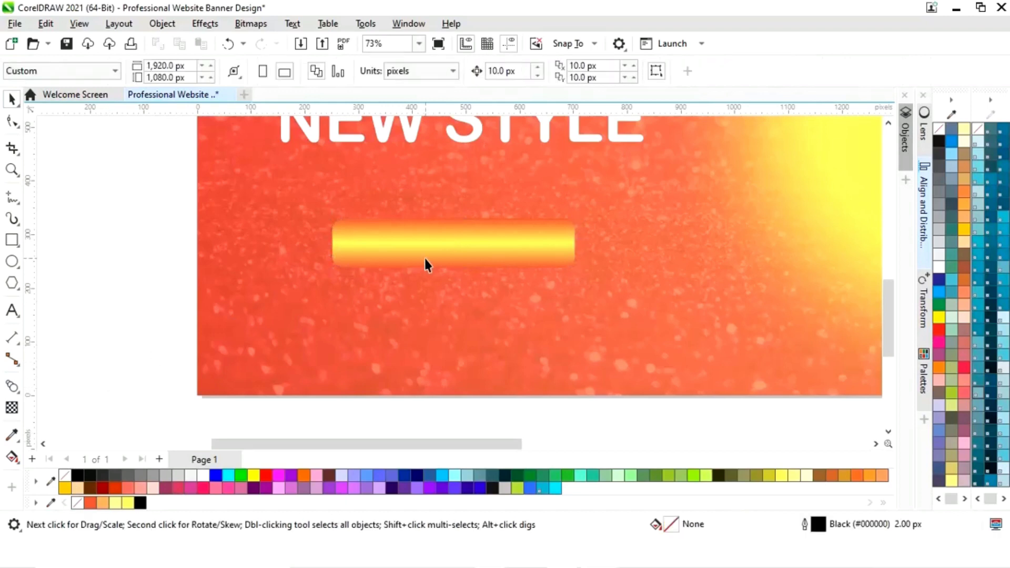
left_click(427, 258)
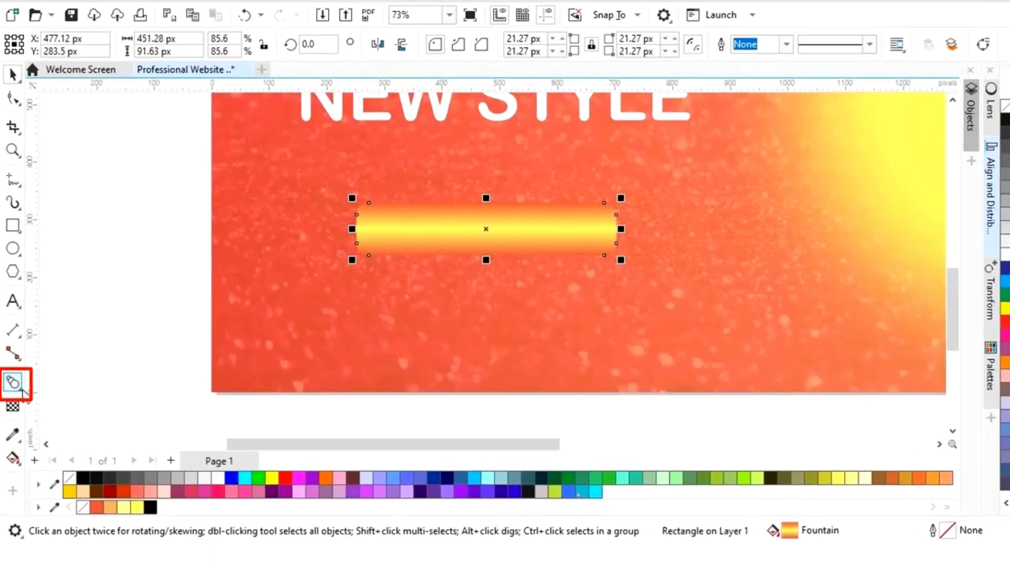
Add a black Multiply drop shadow with opacity 50 and feather 15 to the gradient button, ending just below its lower edge
left_click(17, 391)
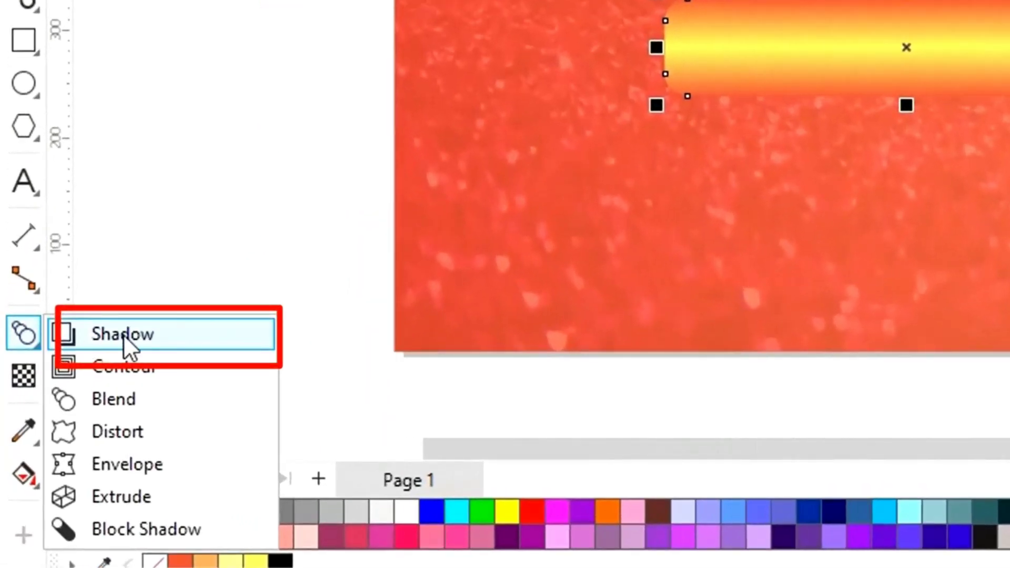
left_click(123, 333)
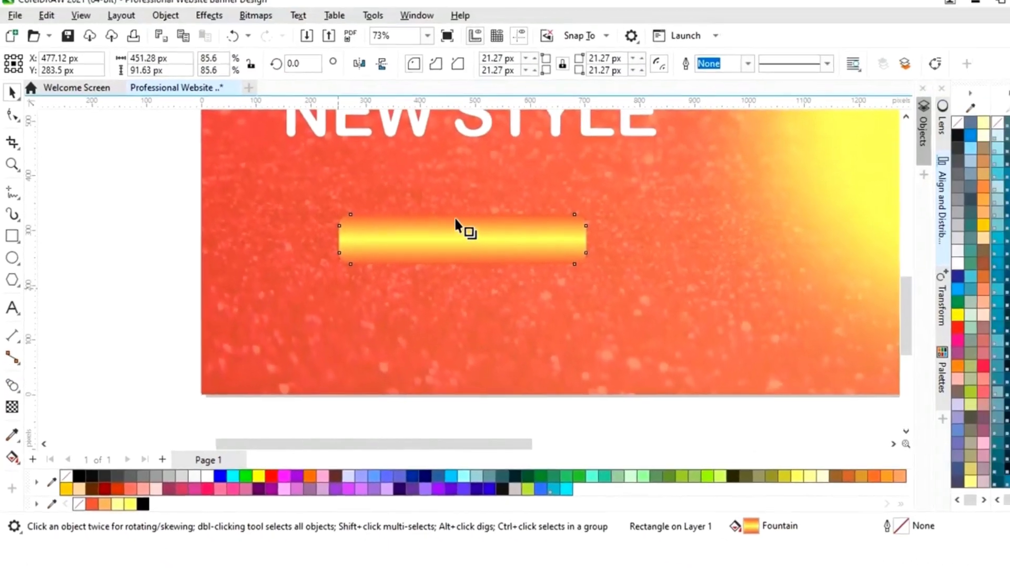
left_click_drag(448, 219, 456, 270)
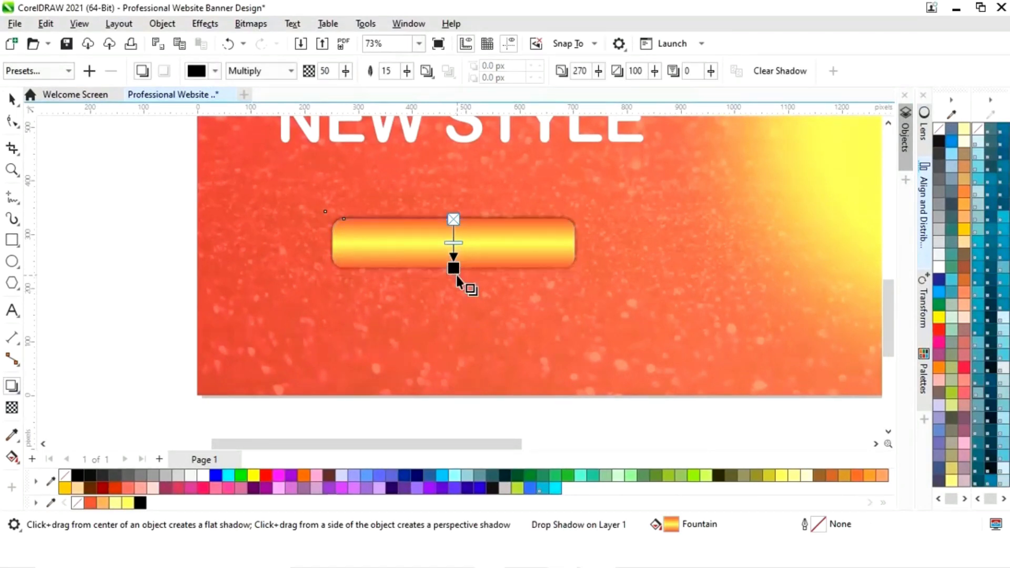
key("z")
left_click_drag(332, 192, 603, 299)
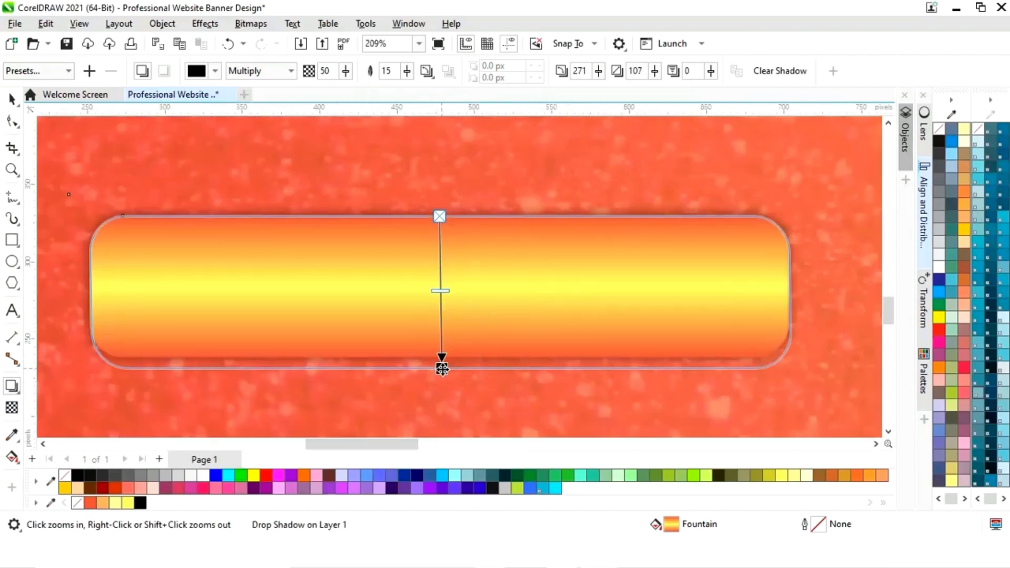
left_click_drag(442, 361, 441, 370)
key("F4")
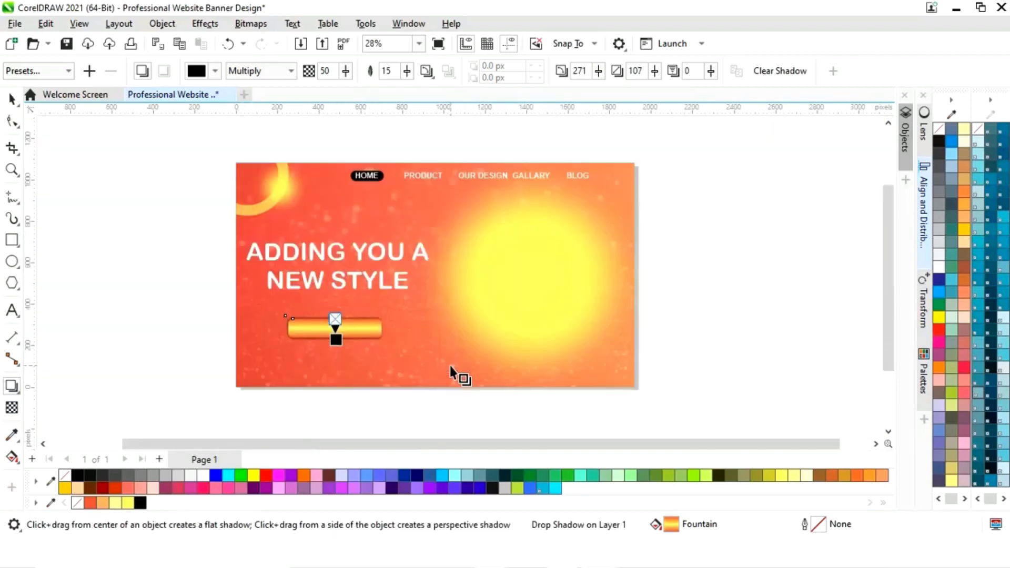
left_click(12, 99)
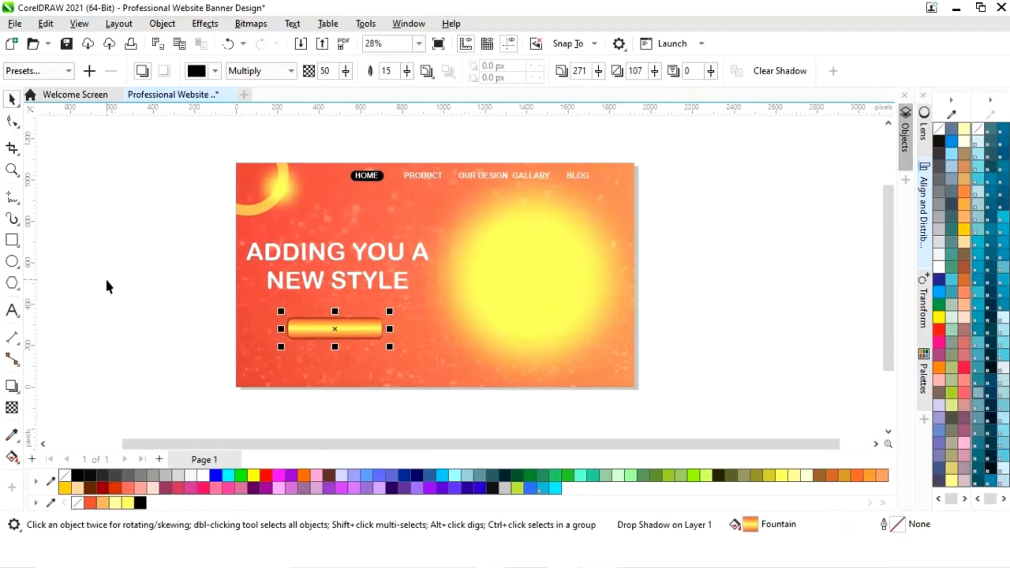
left_click(166, 289)
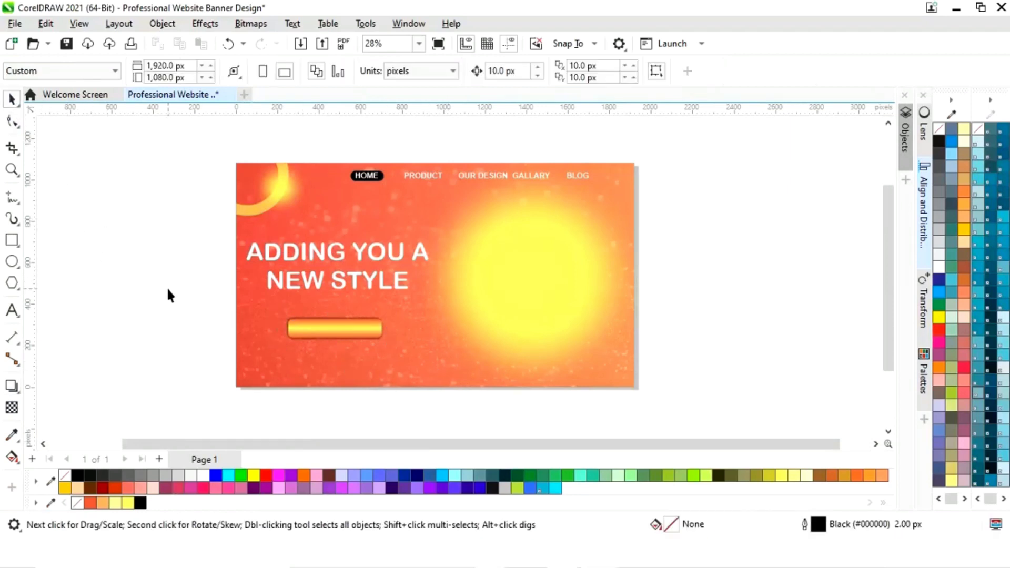
Write the text SHOP NOW in Arial 24 pt outside the banner's lower-left corner
left_click(11, 310)
left_click(78, 385)
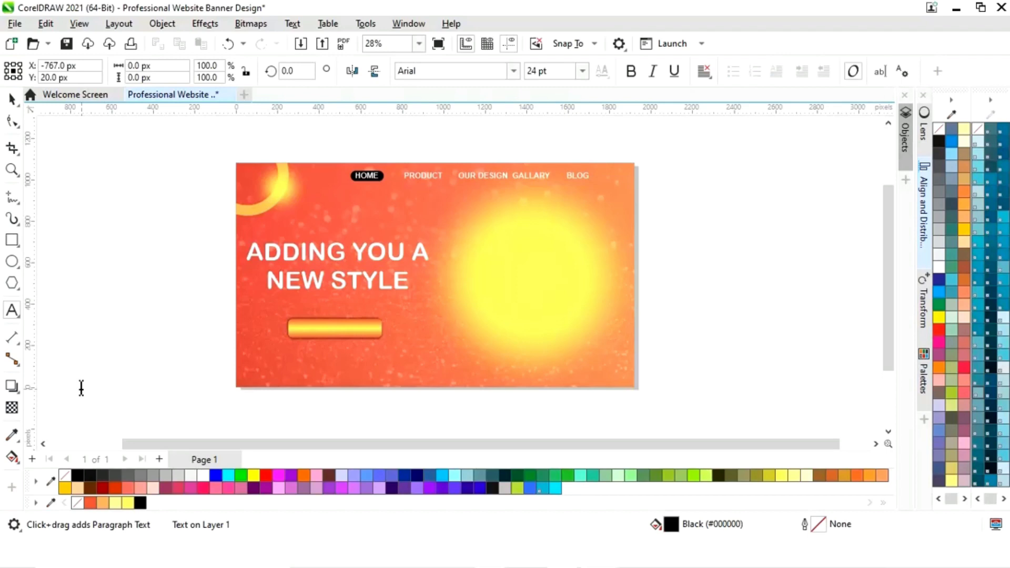
type("SHOP NOW")
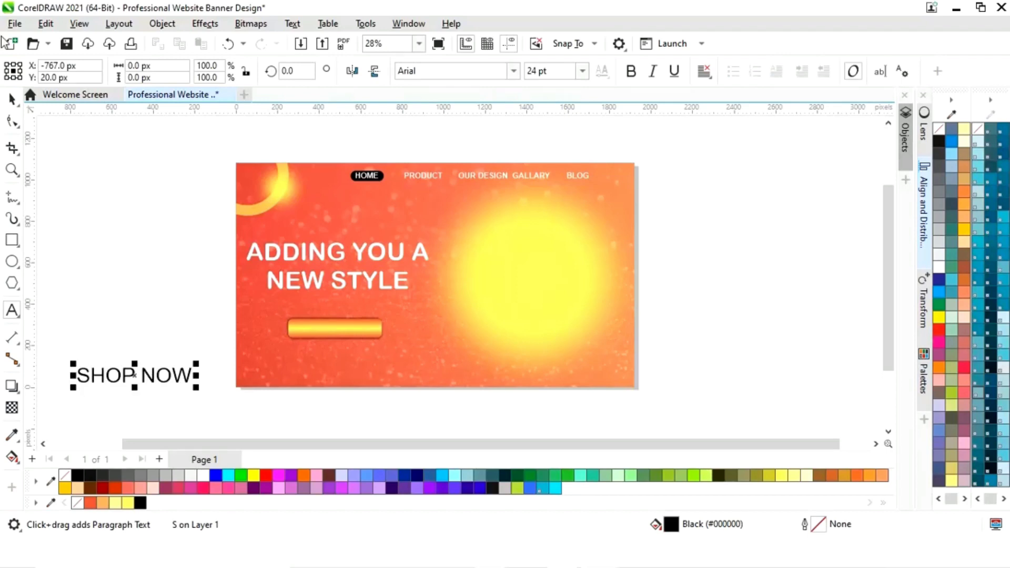
Scale the SHOP NOW text to about 13.6 pt, centred on the gradient button, and make it bold
left_click(13, 99)
left_click_drag(146, 381, 335, 331)
left_click(631, 71)
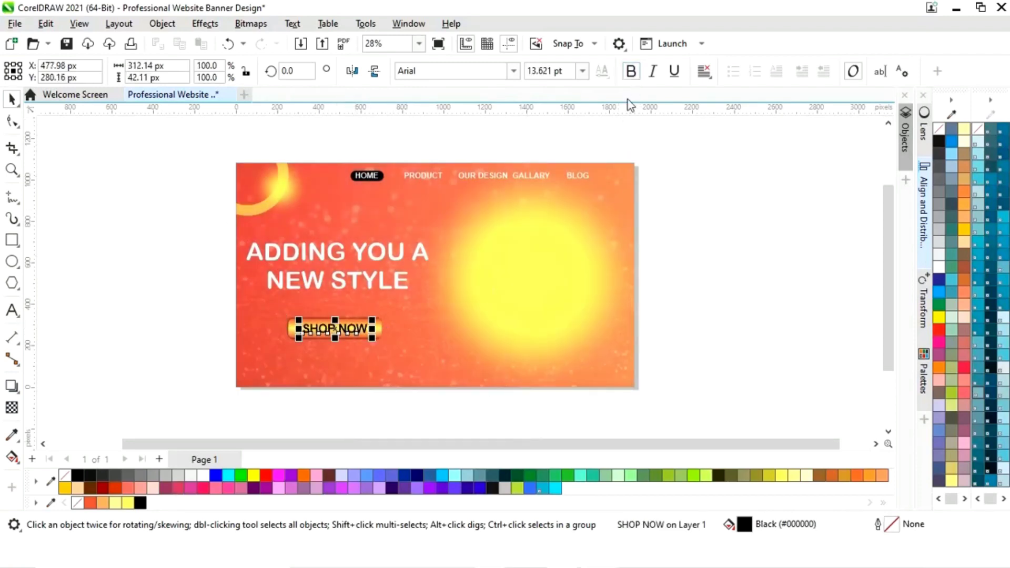
left_click(694, 256)
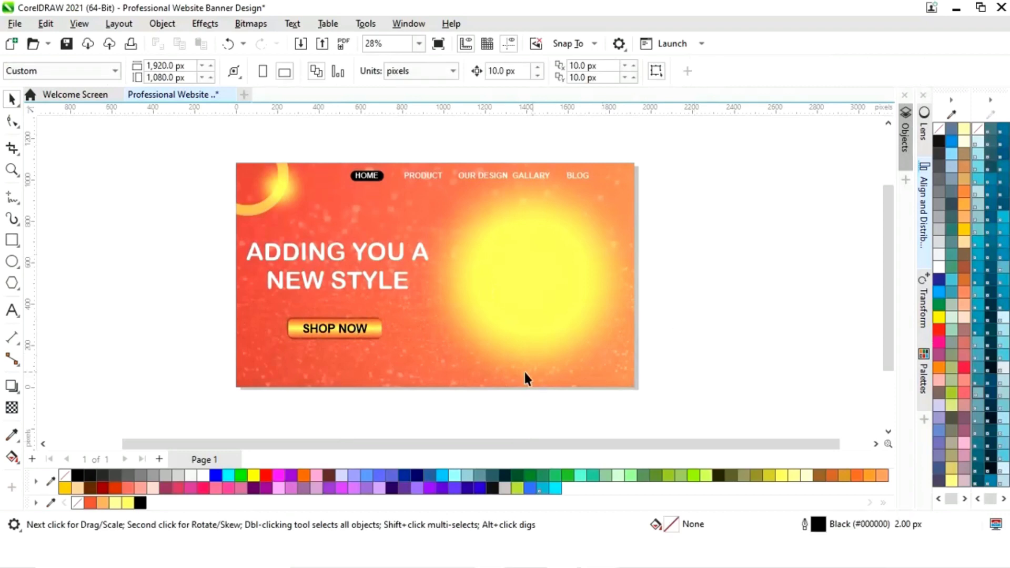
left_click(11, 313)
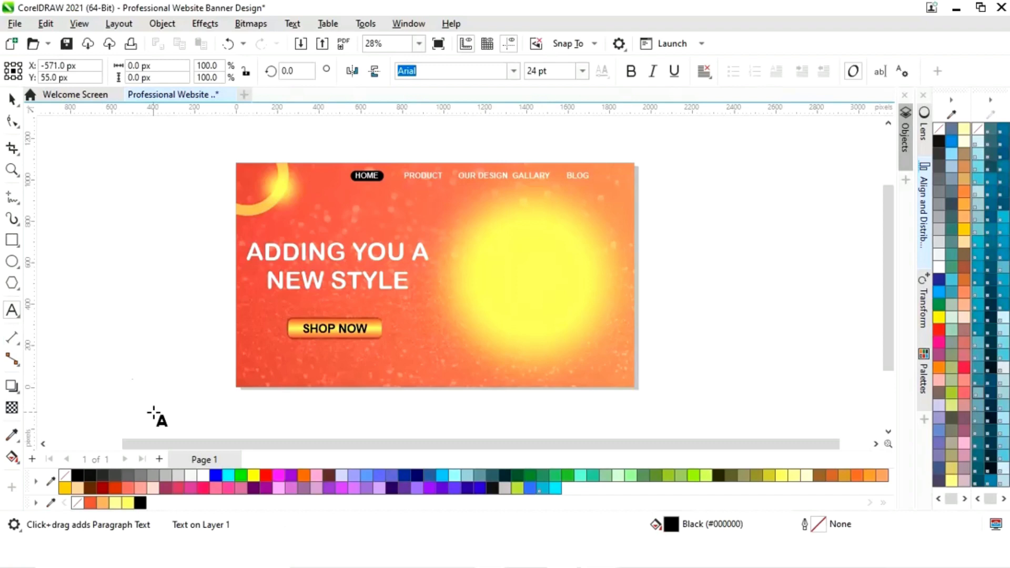
type("www.your")
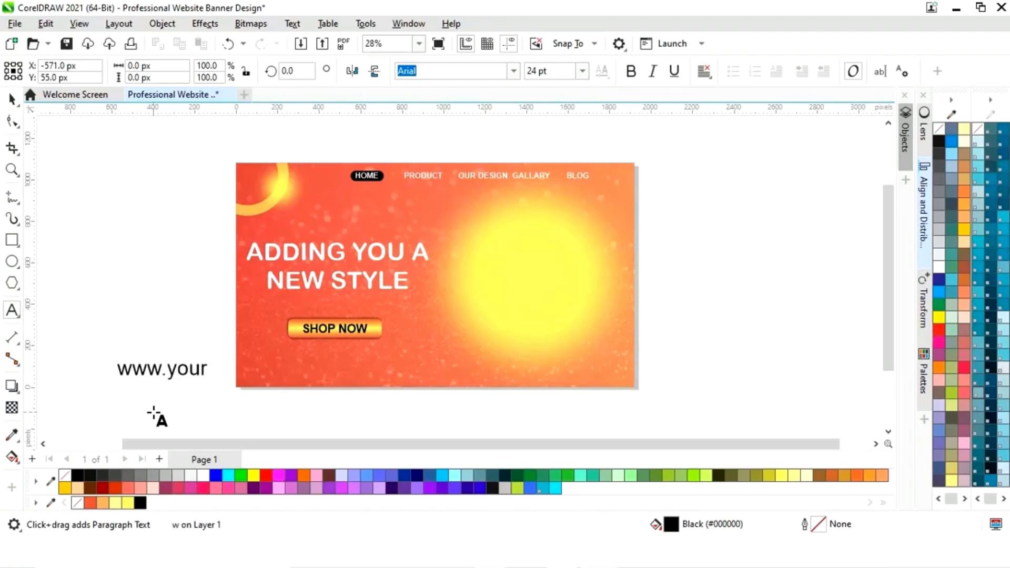
type("website.")
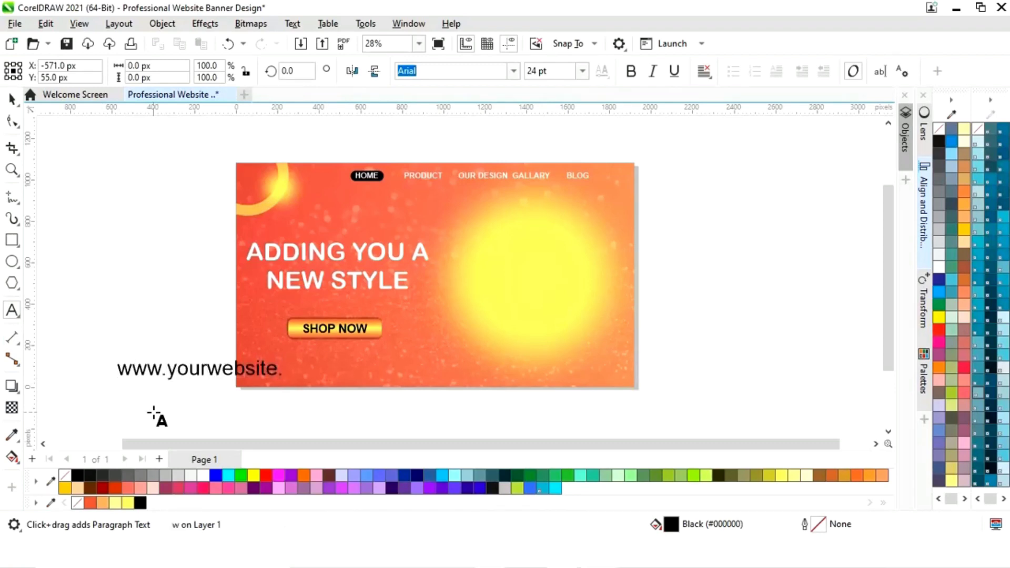
type("com")
key("Escape")
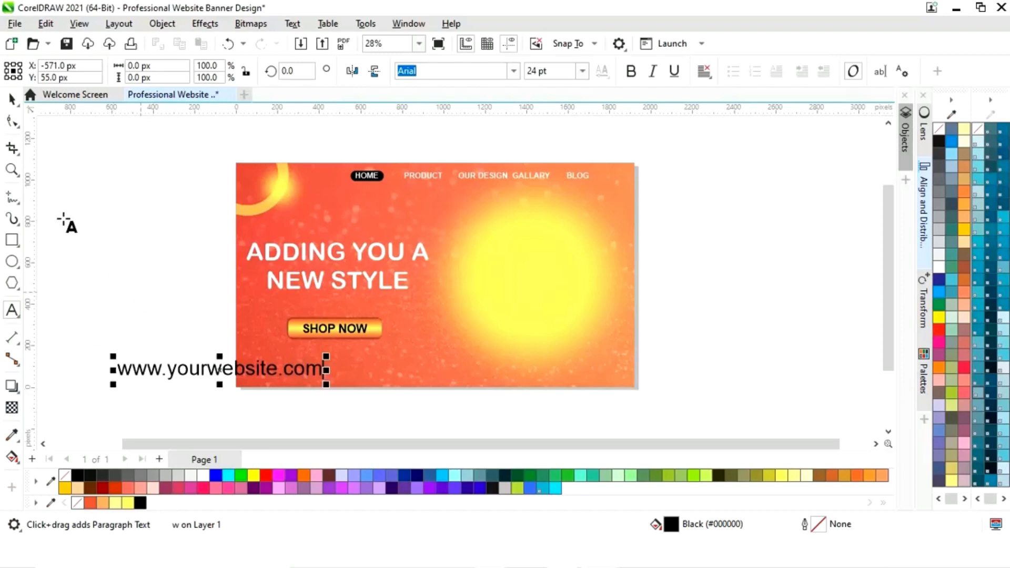
Shrink the web address to about the button's width and place it directly beneath the SHOP NOW button
left_click(11, 99)
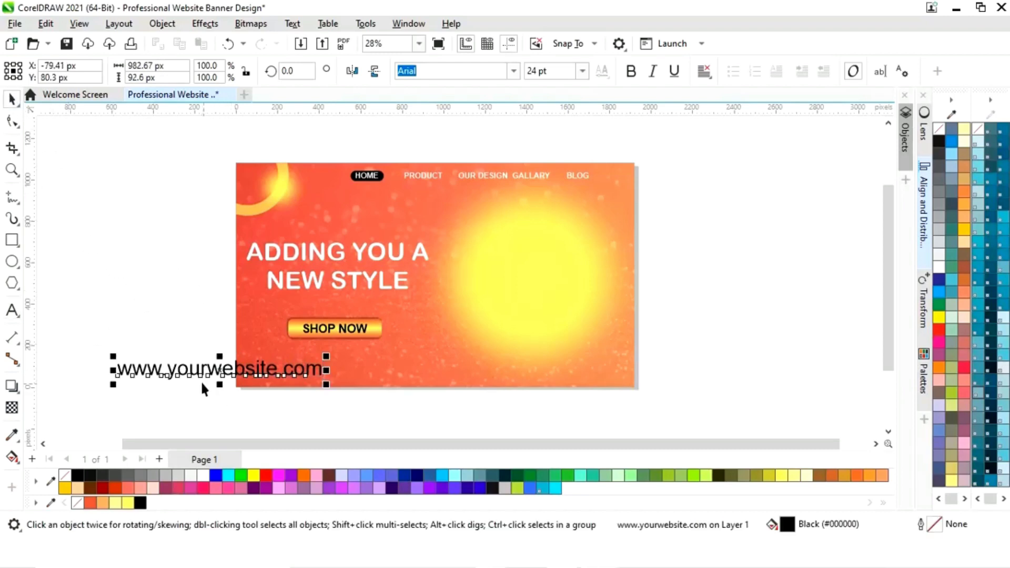
left_click_drag(219, 369, 348, 352)
left_click_drag(454, 345, 435, 360)
left_click_drag(353, 356, 346, 348)
left_click(172, 380)
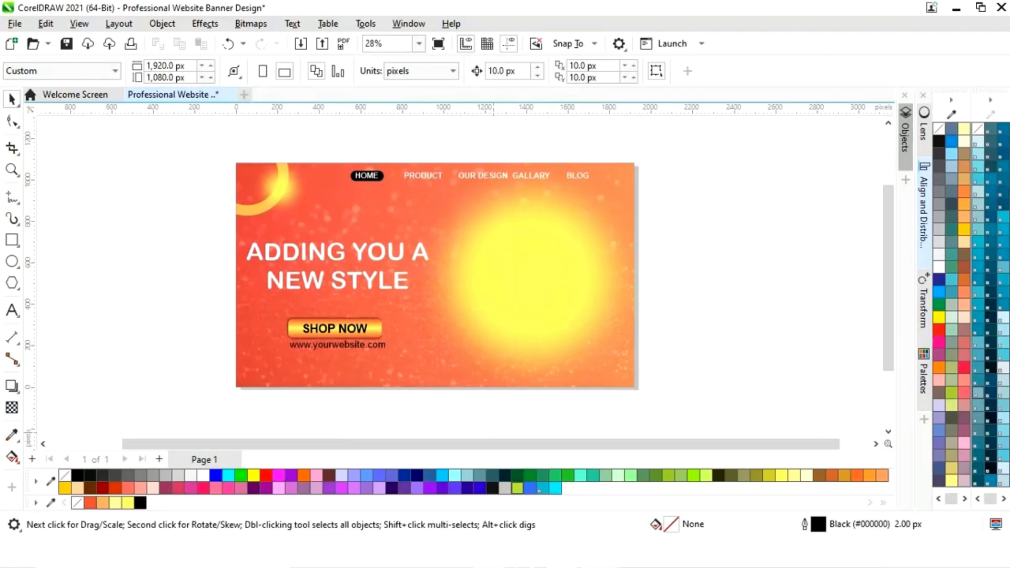
Switch to the Images folder in File Explorer and import Logo.png and Watch.png beside the banner
left_click(492, 463)
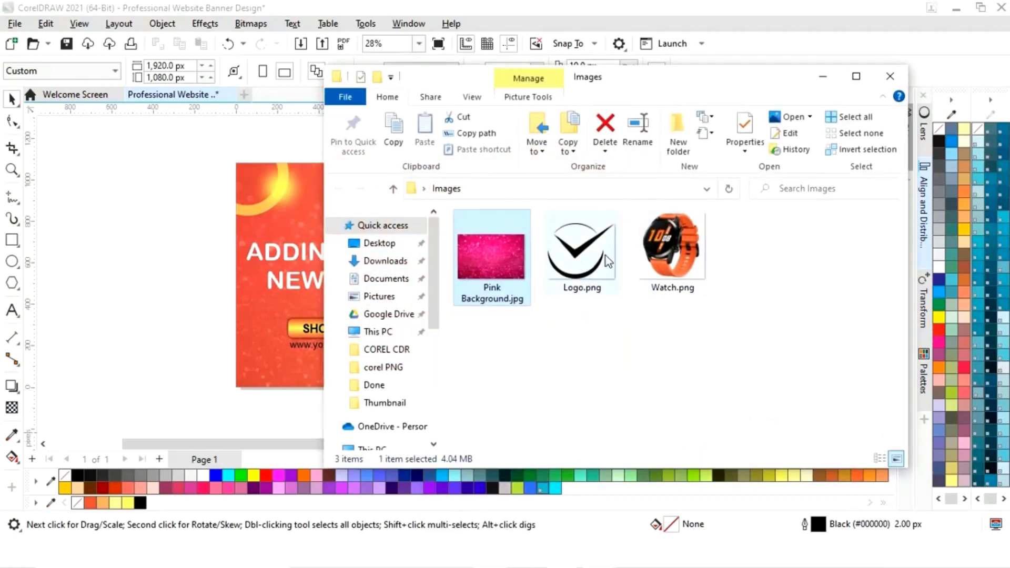
left_click_drag(608, 261, 152, 215)
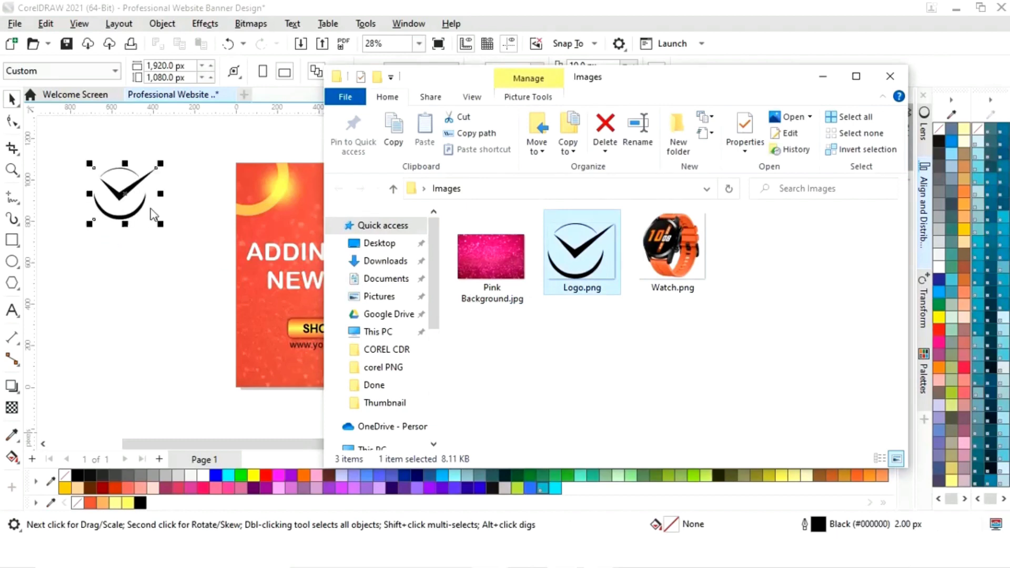
left_click_drag(699, 255, 196, 354)
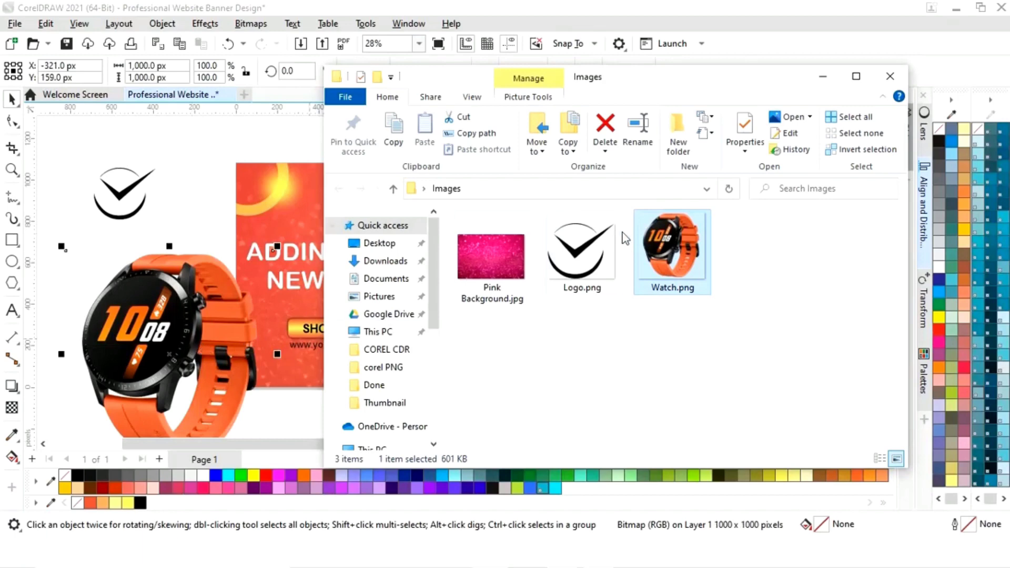
left_click(822, 76)
left_click(691, 358)
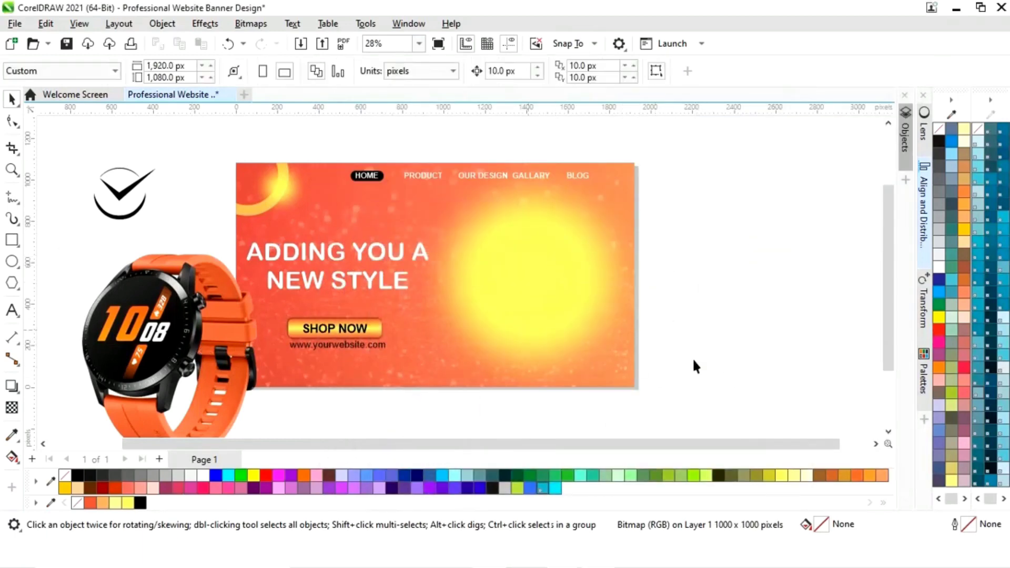
Write the letters TS and place them at about 15 pt inside the logo's circle, above the check mark
left_click(118, 191)
left_click(188, 210)
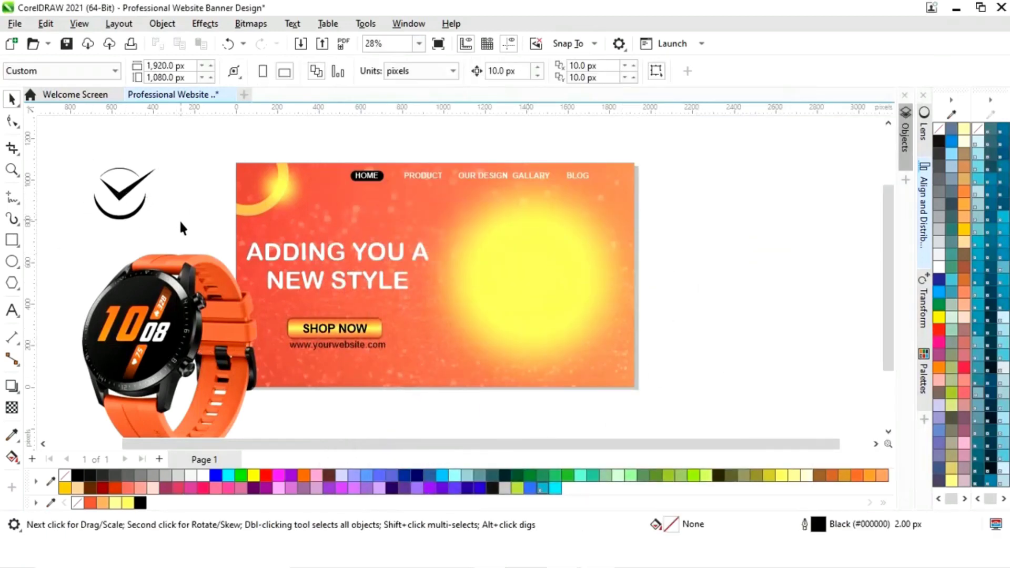
left_click(19, 310)
left_click(189, 212)
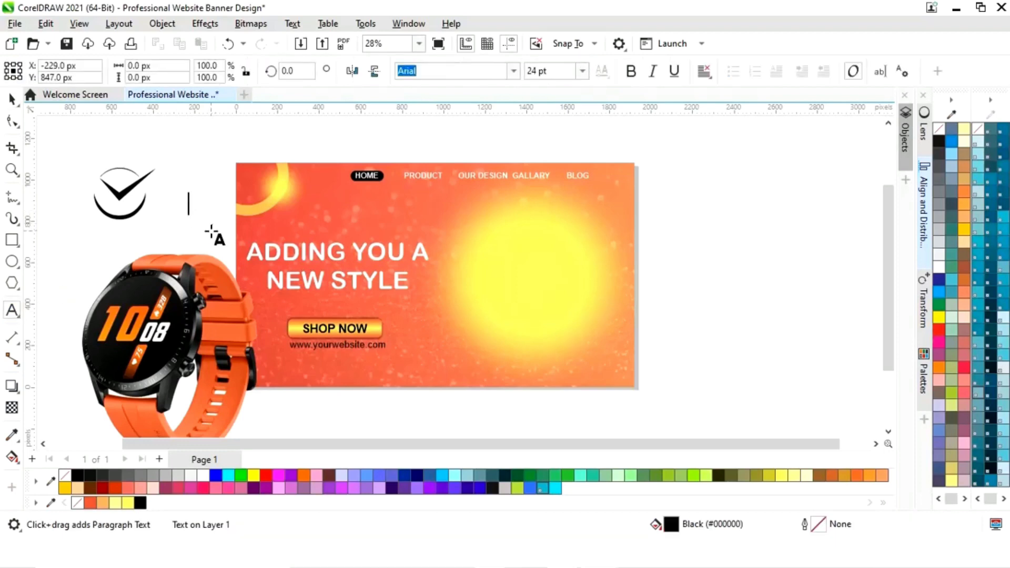
type("T")
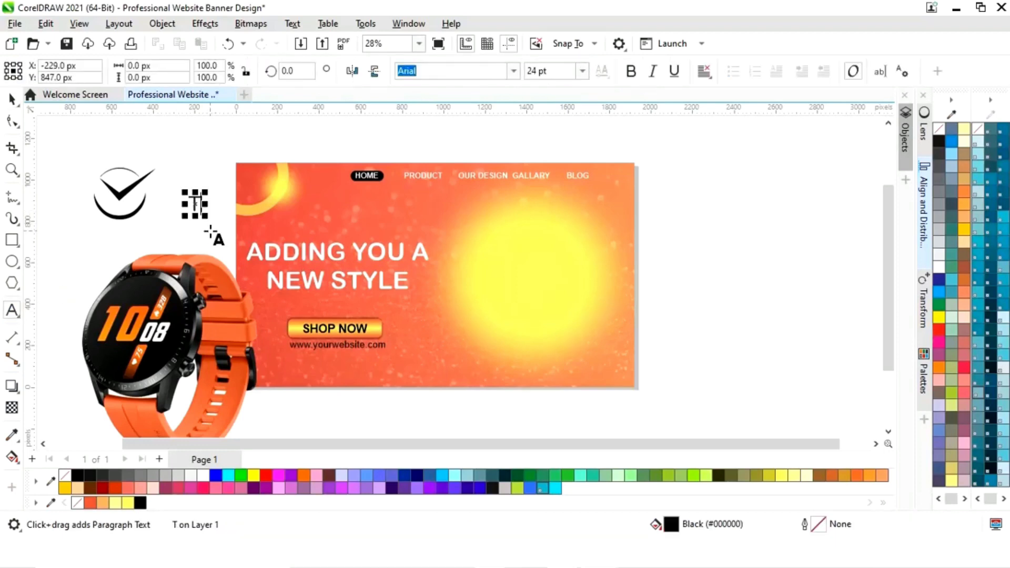
type("S")
left_click(12, 98)
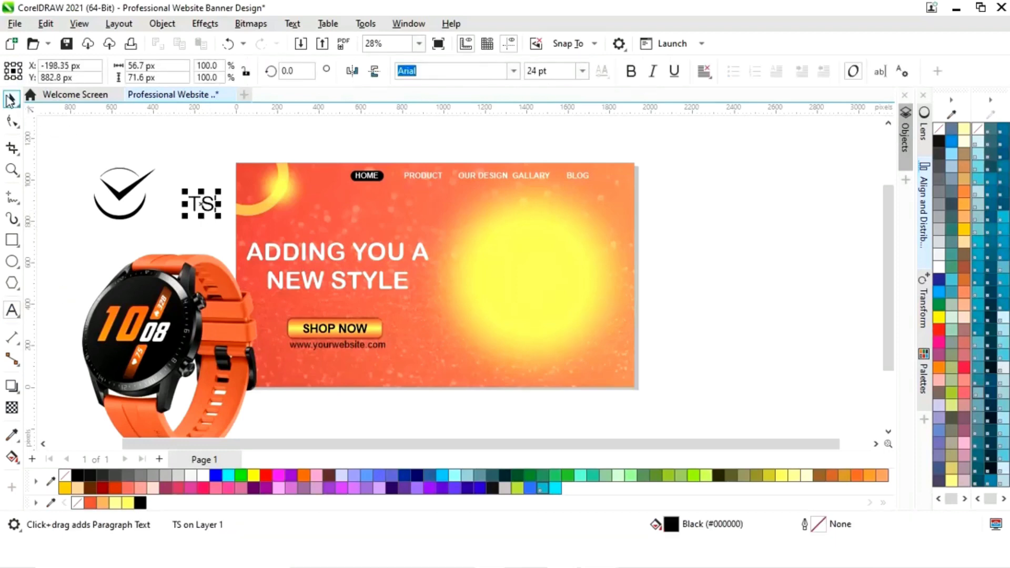
left_click_drag(231, 203, 122, 186)
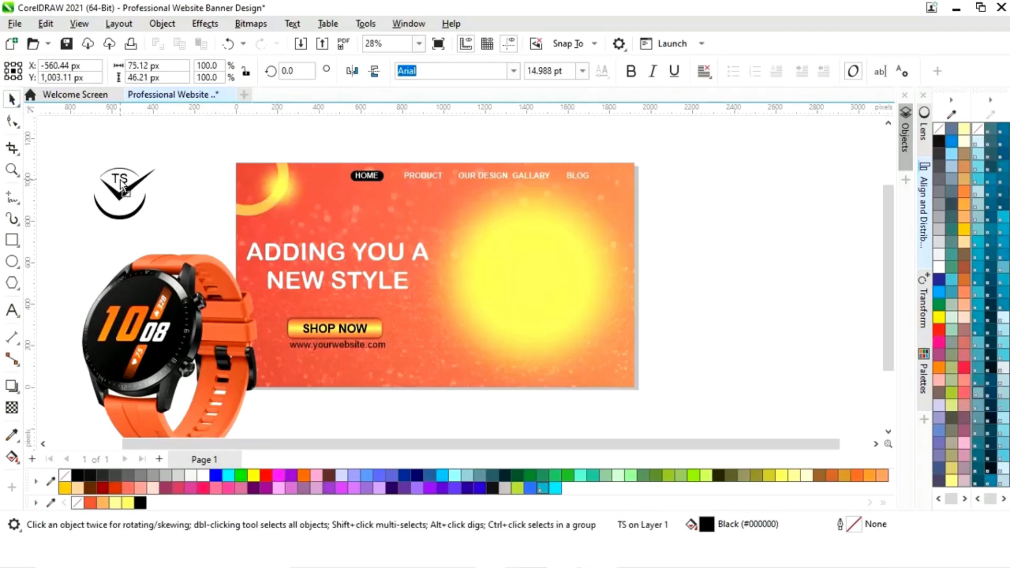
Group the logo with the TS letters placed on it
left_click_drag(181, 154, 64, 230)
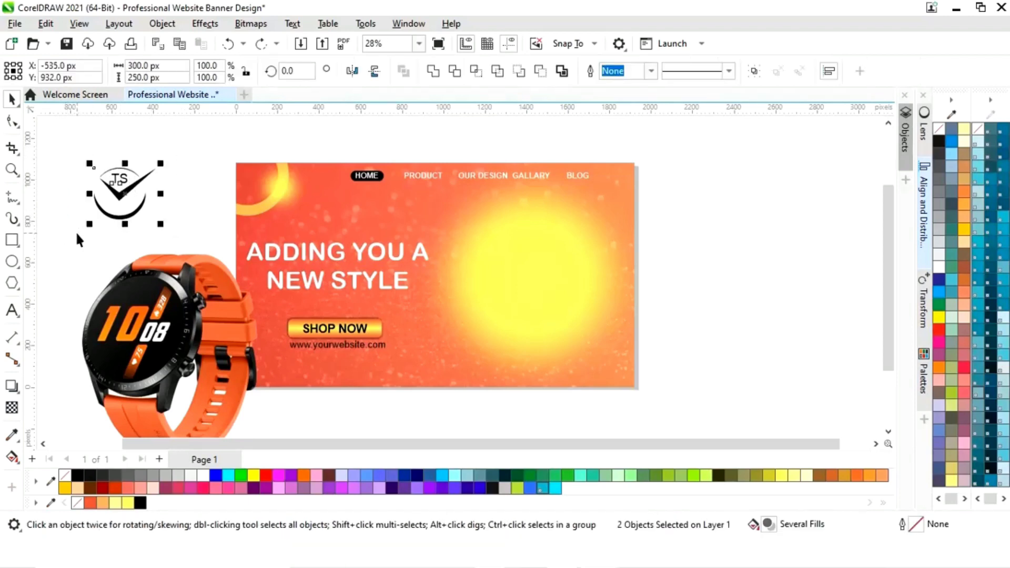
right_click(122, 193)
left_click(158, 183)
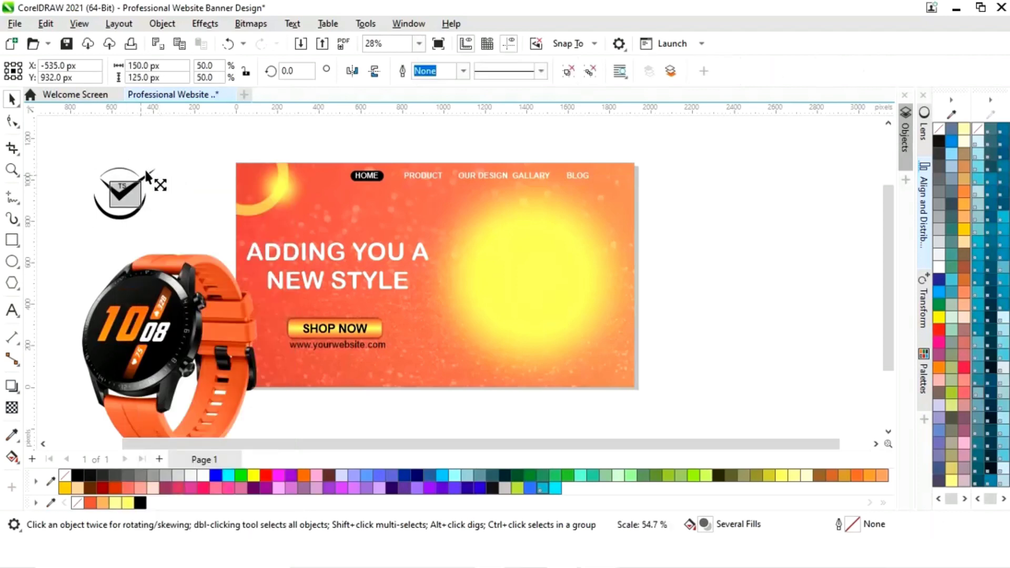
Shrink the logo group to about 101 × 85 px and position it inside the ring in the banner's upper-left corner
left_click_drag(126, 197, 269, 192)
key("Left")
key("Left")
key("Left")
key("Left")
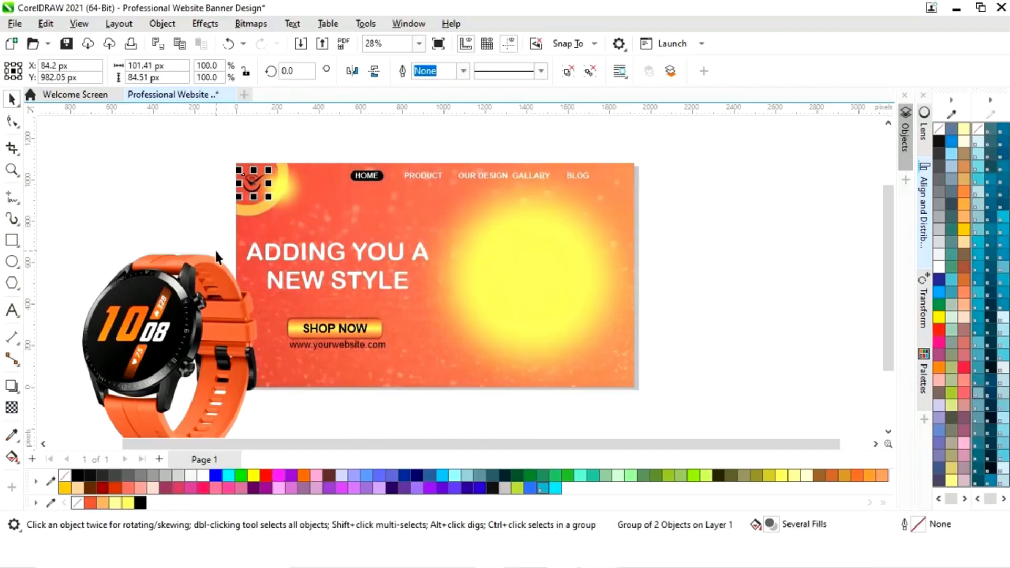
key("ctrl+Up")
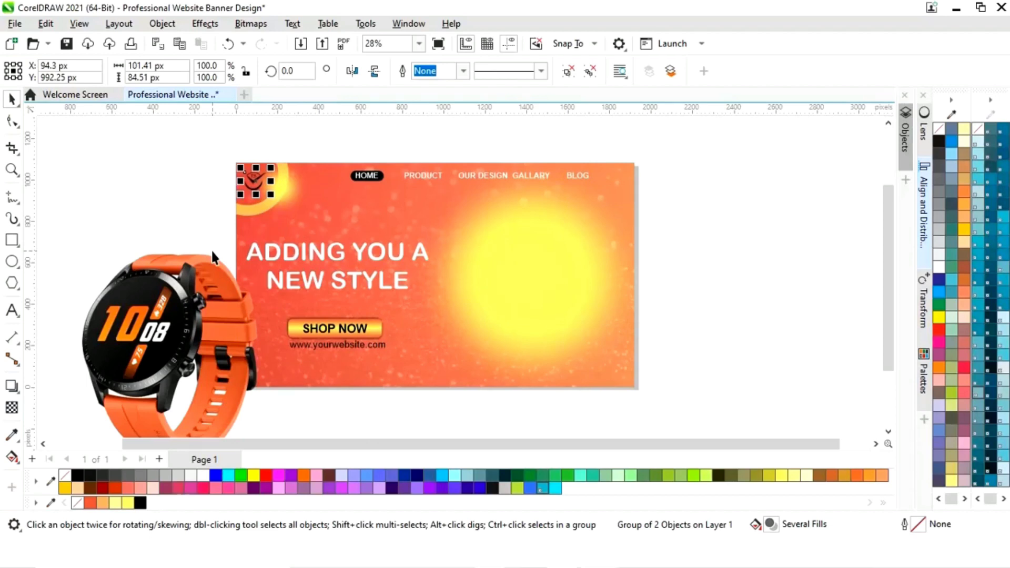
left_click(196, 232)
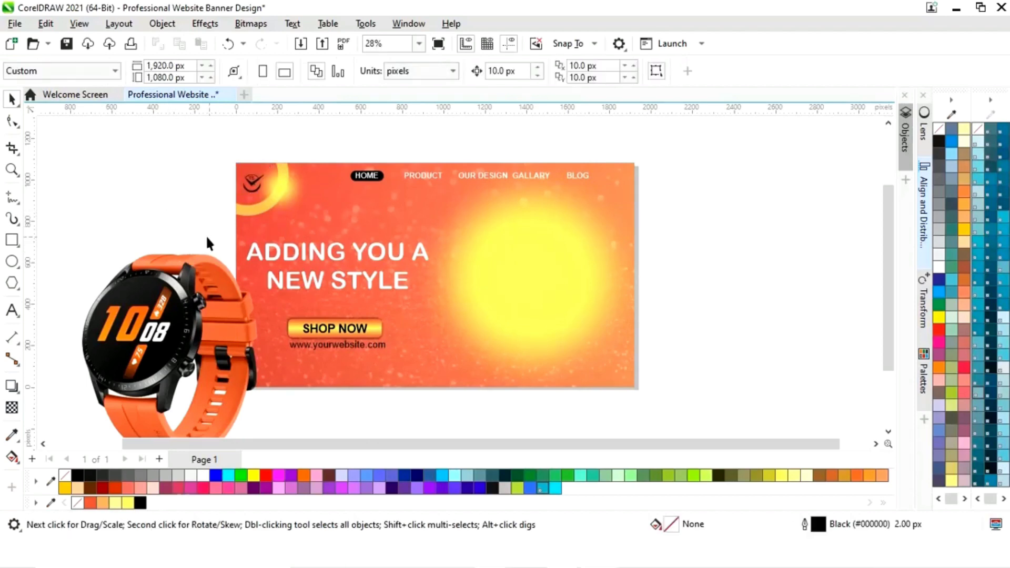
Scale the watch image to 682 × 682 px and place it over the large yellow glow
left_click_drag(176, 334, 543, 281)
left_click_drag(667, 179, 608, 250)
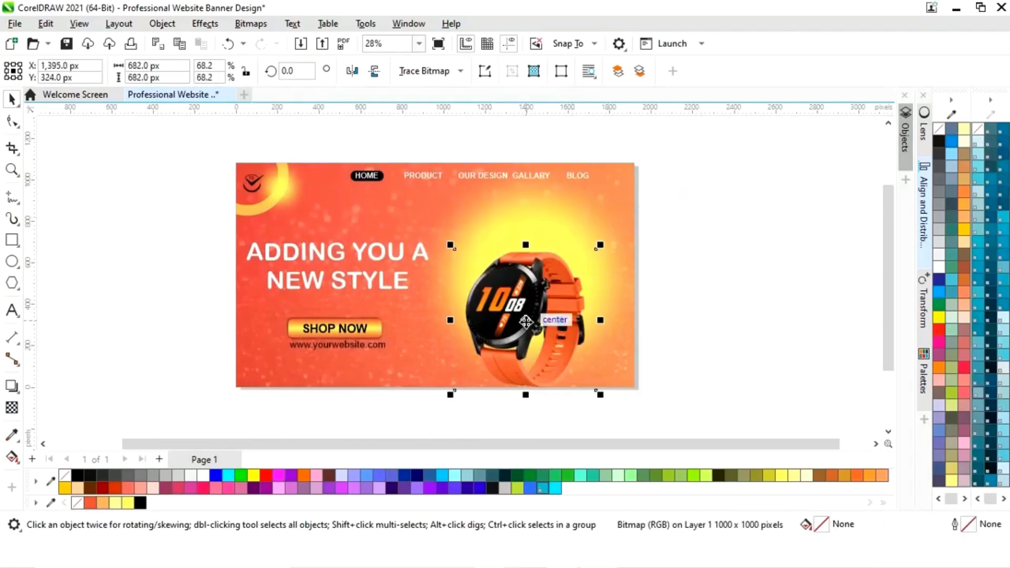
left_click_drag(528, 326, 528, 289)
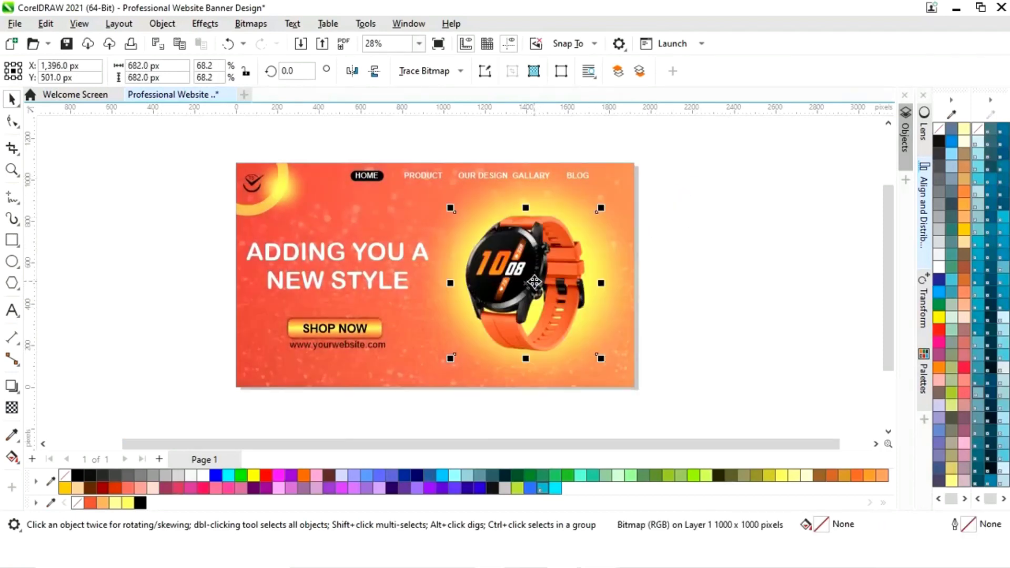
Nudge the watch image up 10 px on the yellow glow
left_click(533, 282)
left_click(533, 280)
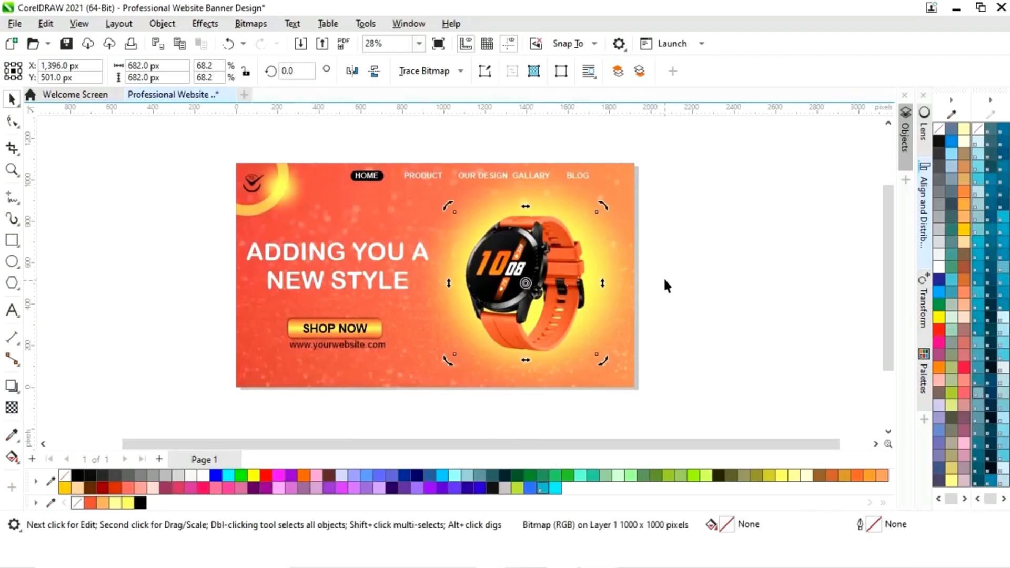
left_click(663, 286)
left_click(536, 283)
key("Right")
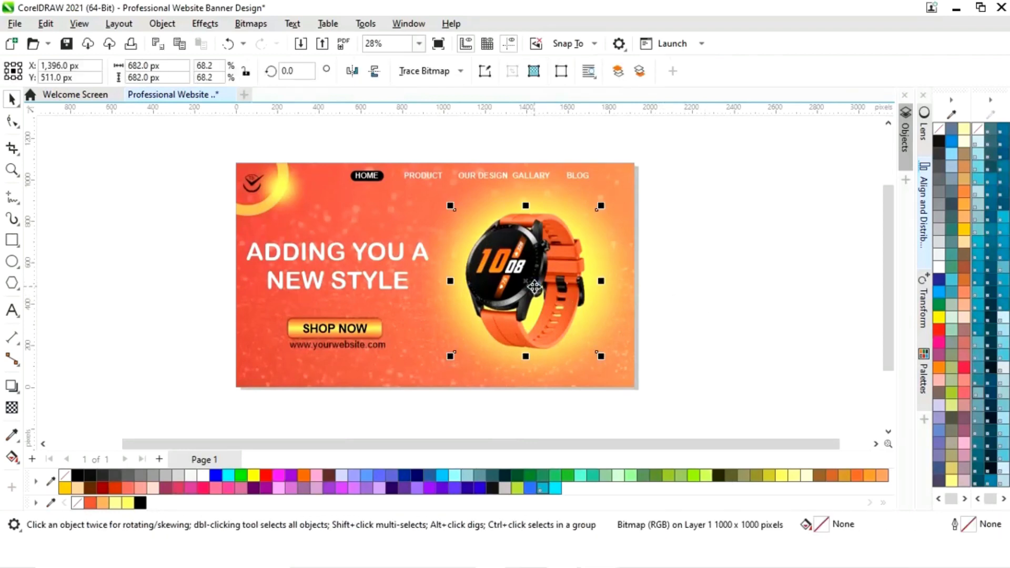
Nudge the watch image 10 px to the right on the yellow glow
key("Up")
key("Left")
key("Right")
left_click(688, 294)
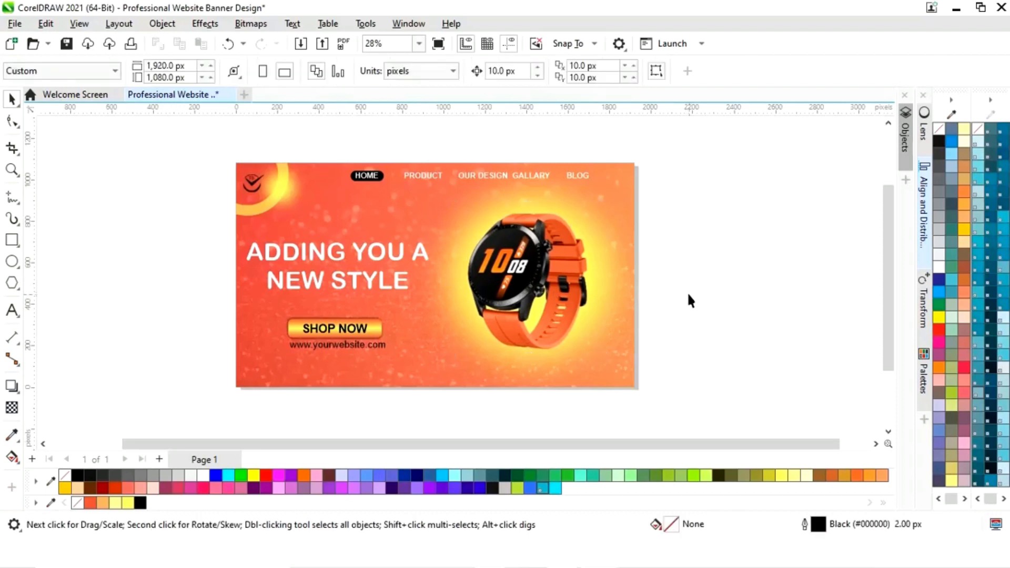
left_click(597, 267)
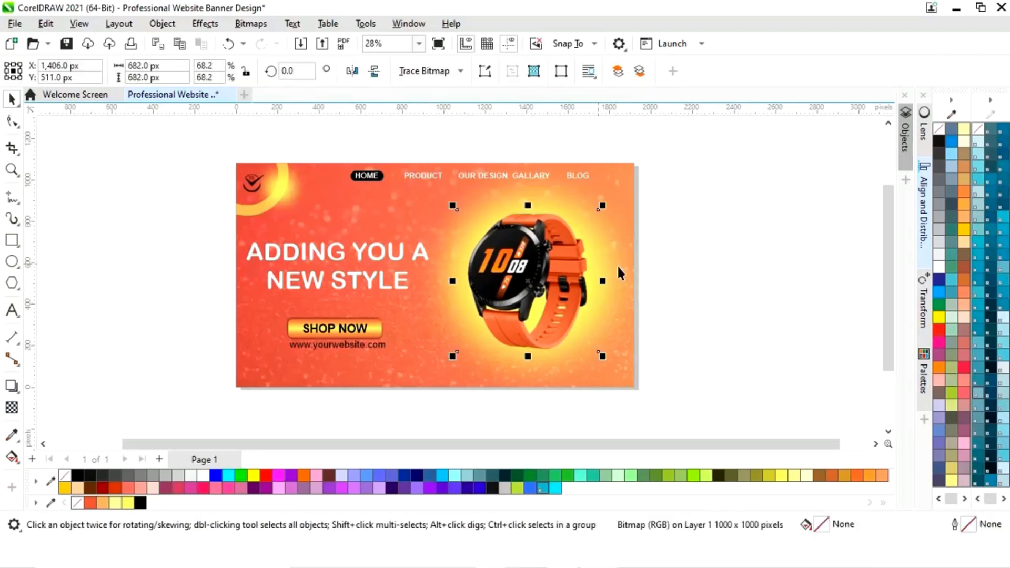
left_click(677, 271)
left_click(577, 196)
left_click(599, 240, "ctrl")
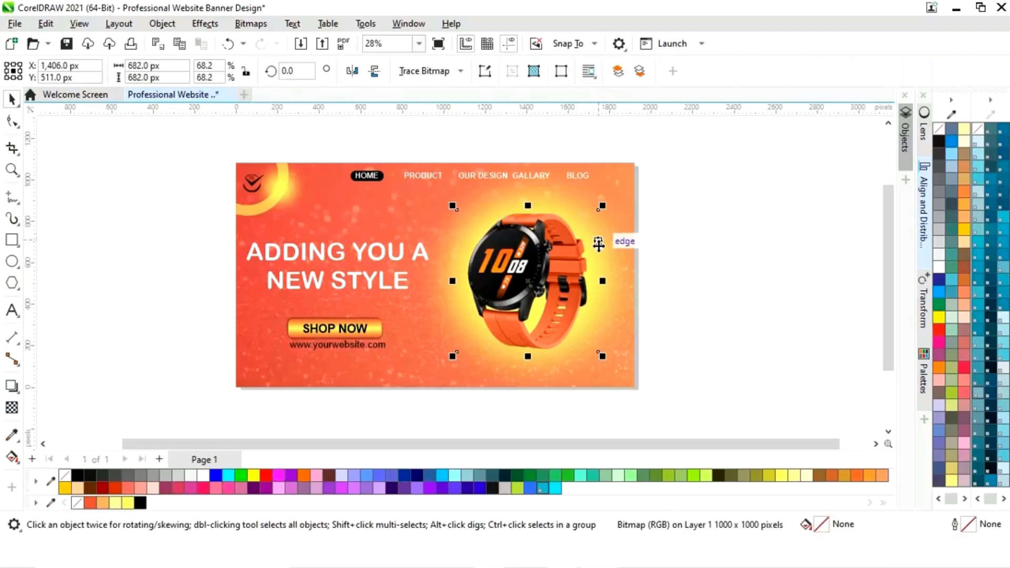
Place a copy of the large yellow glow outside the banner's left edge and centre the watch image over the original glow, nudged slightly left
left_click_drag(598, 240, 778, 271)
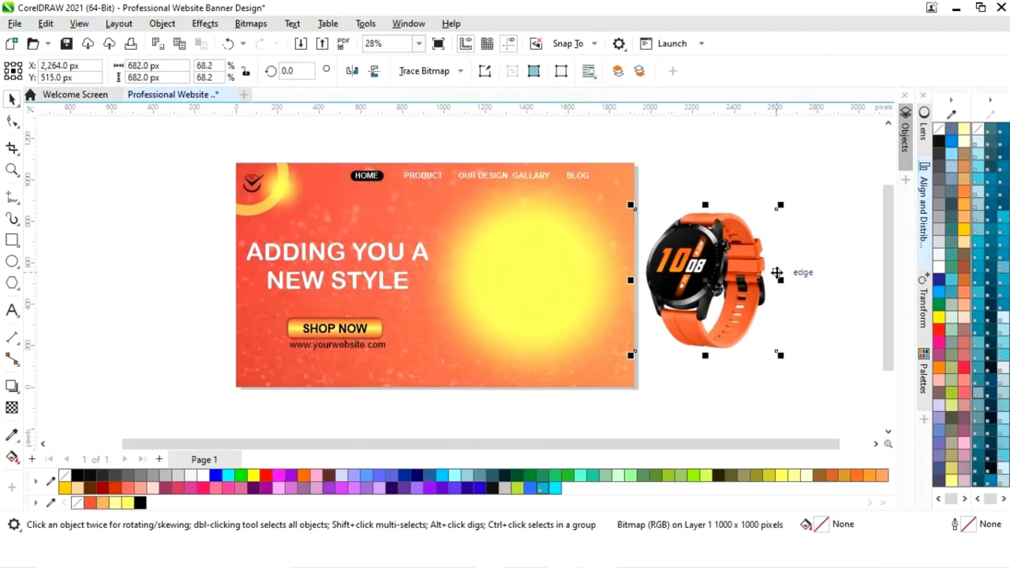
left_click(540, 306)
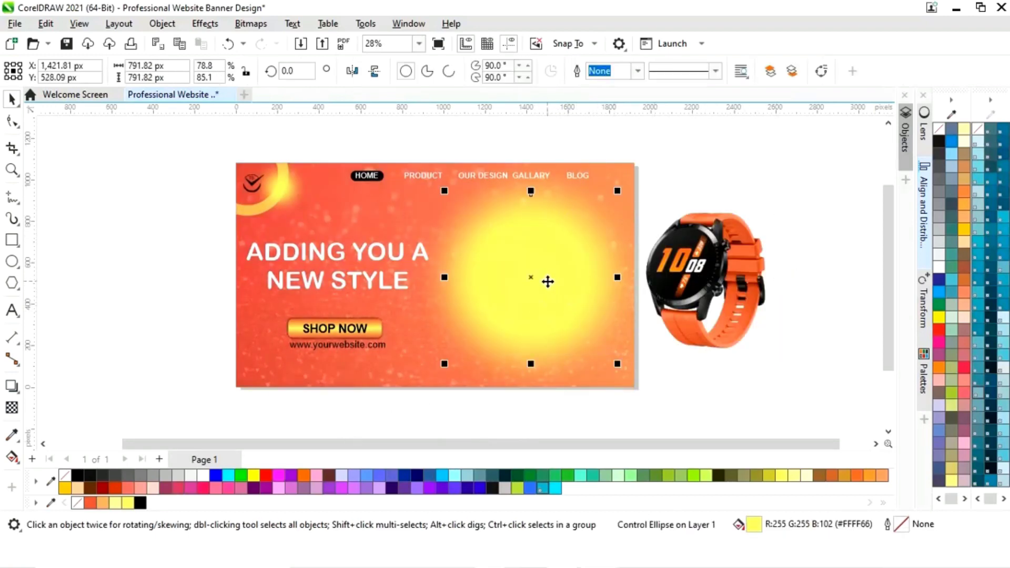
left_click_drag(548, 282, 165, 315)
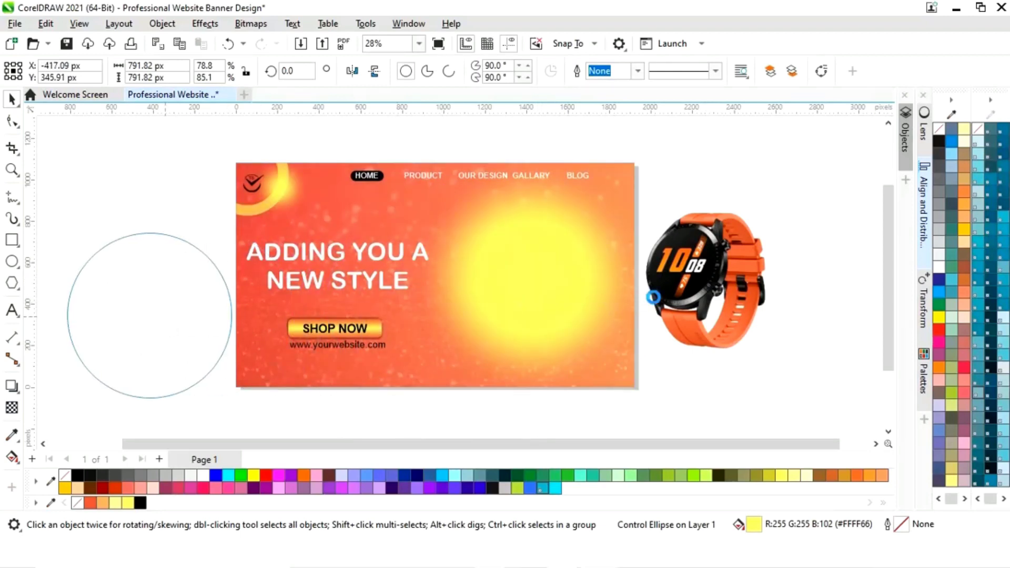
left_click_drag(706, 284, 531, 278)
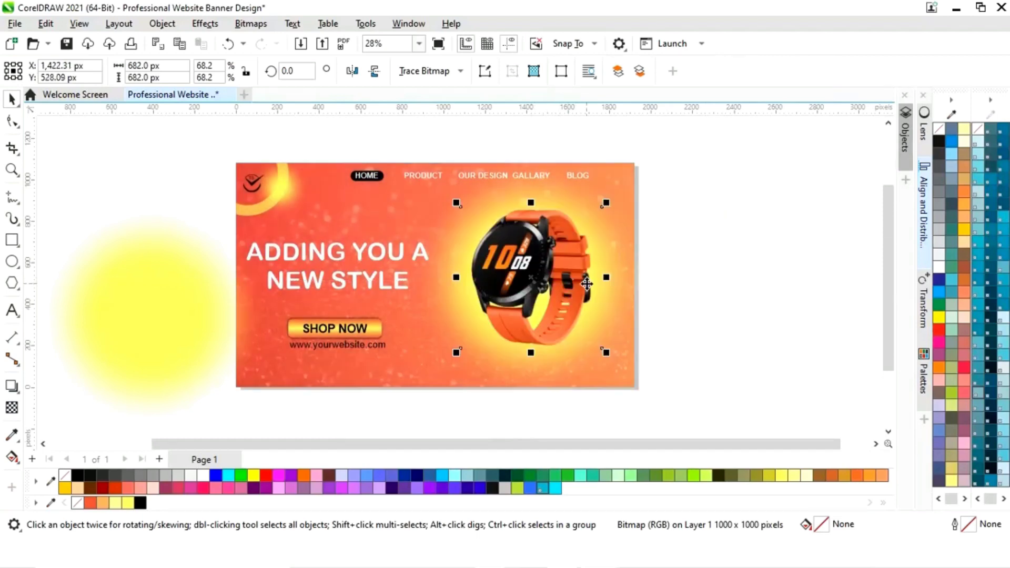
left_click(733, 278)
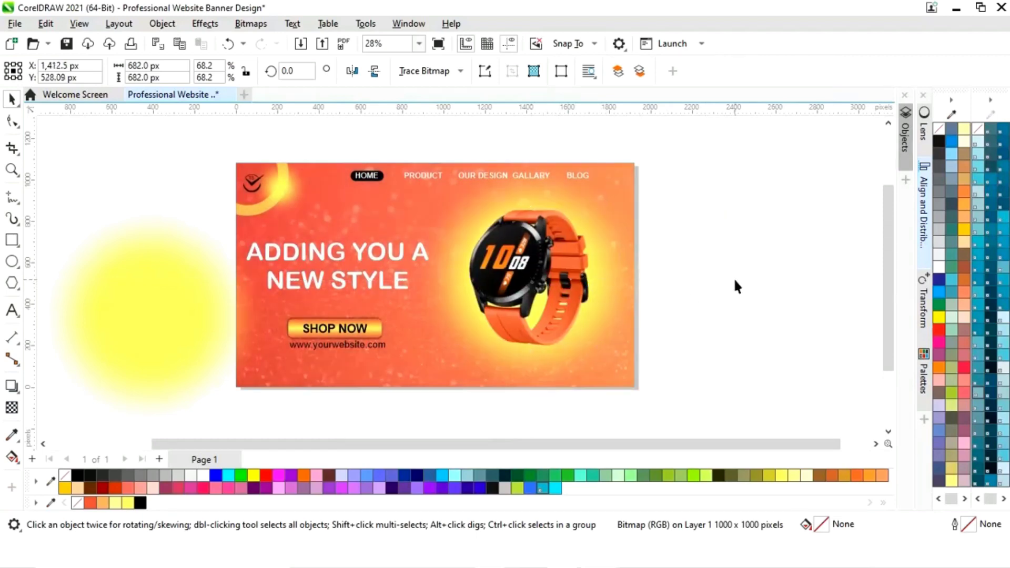
Flatten the copied glow to about 792 × 113 px, fill it black and place it under the watch as a shadow
left_click(169, 313)
left_click_drag(149, 229, 140, 374)
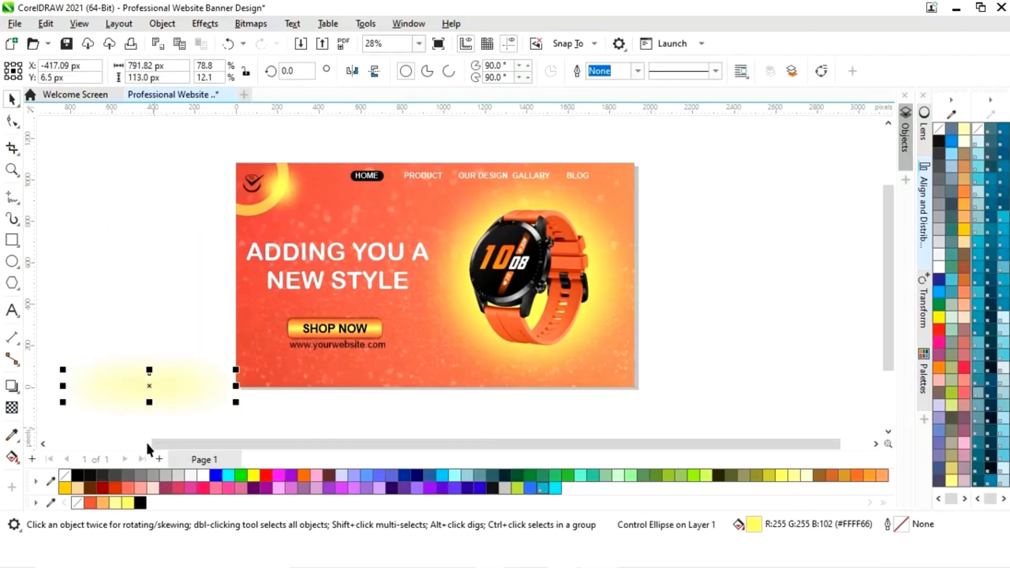
left_click(140, 503)
left_click_drag(149, 388, 535, 345)
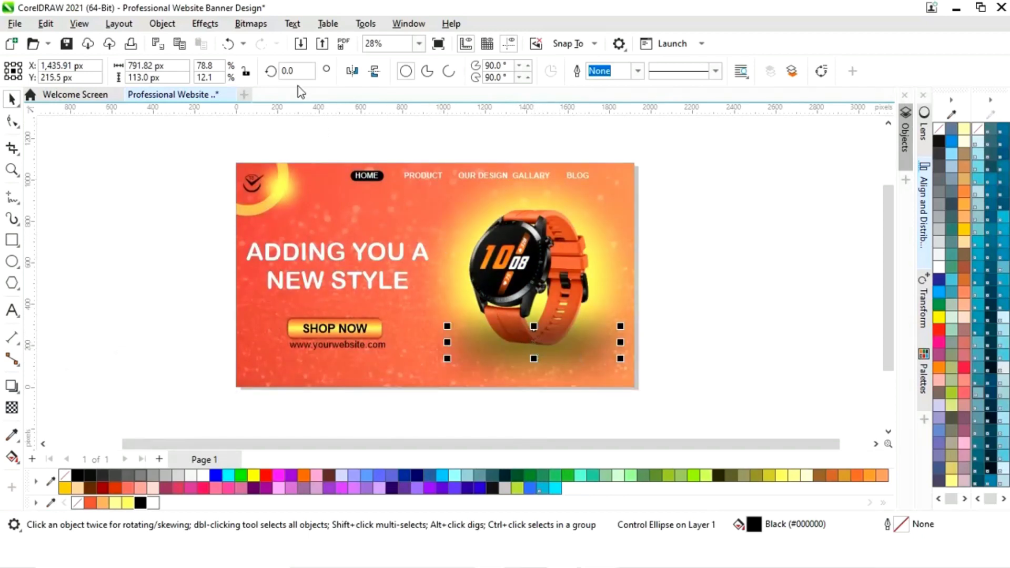
Reduce the Gaussian Blur radius of the black shadow ellipse and bring the watch image in front of it
left_click(204, 23)
mouse_move(232, 117)
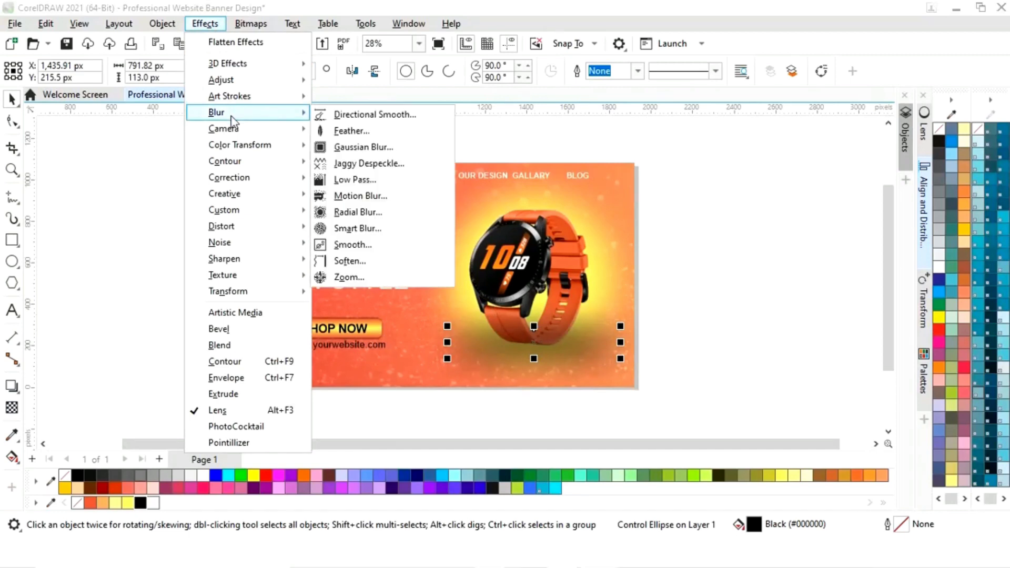
left_click(362, 147)
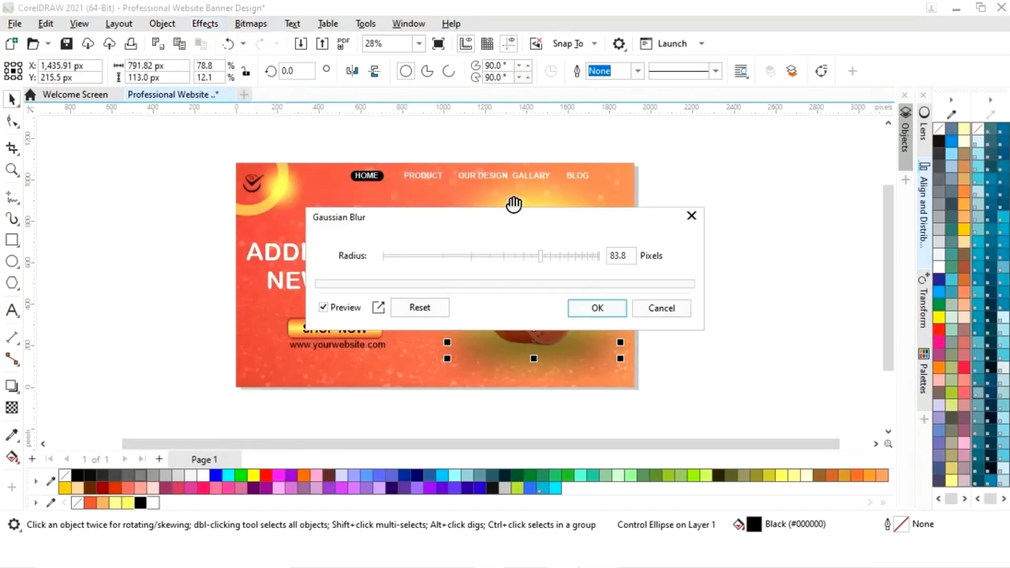
left_click_drag(550, 221, 417, 165)
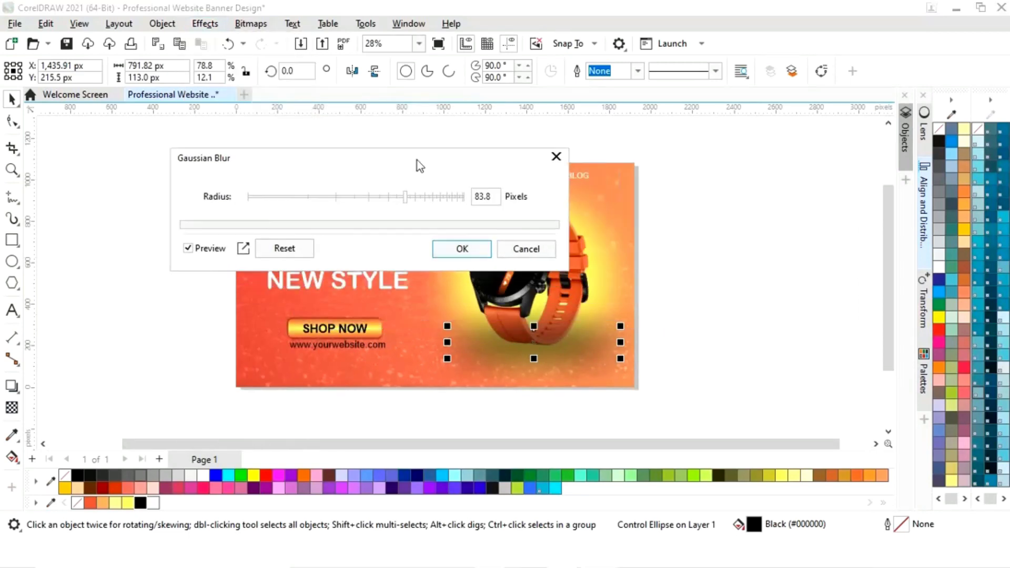
left_click(384, 197)
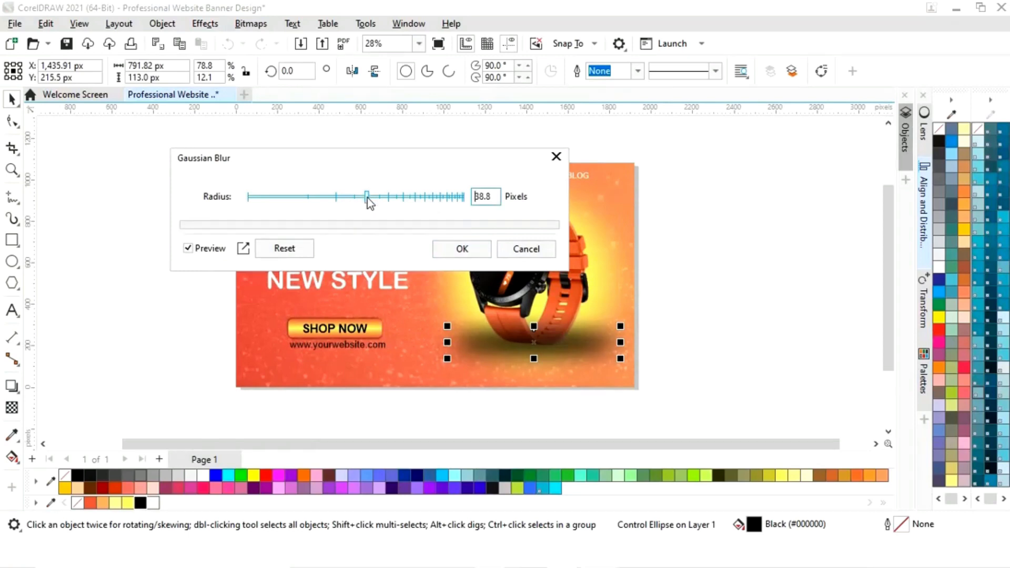
mouse_move(367, 198)
left_mouse_down()
mouse_move(405, 199)
mouse_move(365, 196)
mouse_move(383, 197)
left_mouse_up()
left_click(371, 198)
left_click(462, 249)
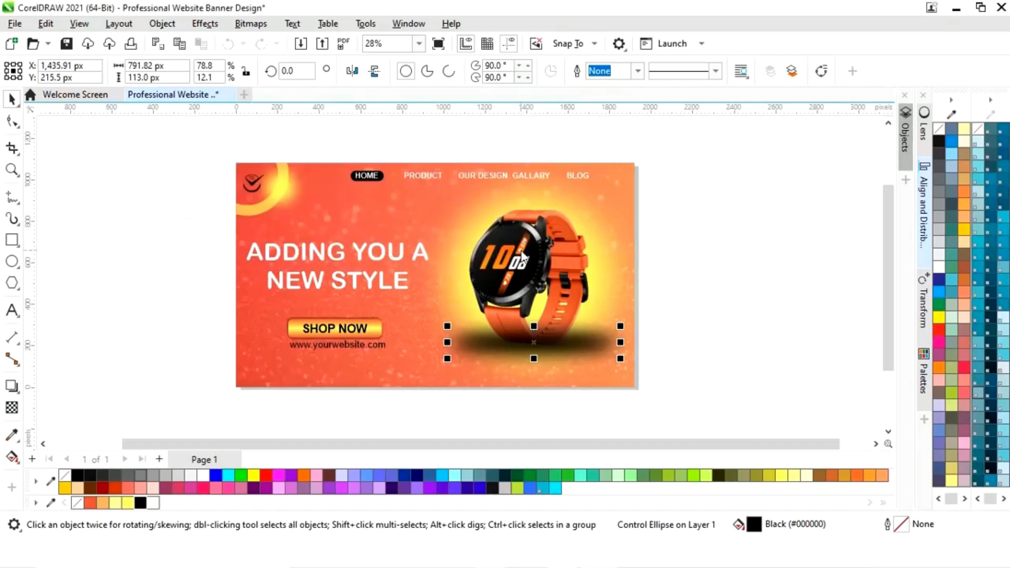
left_click(566, 278)
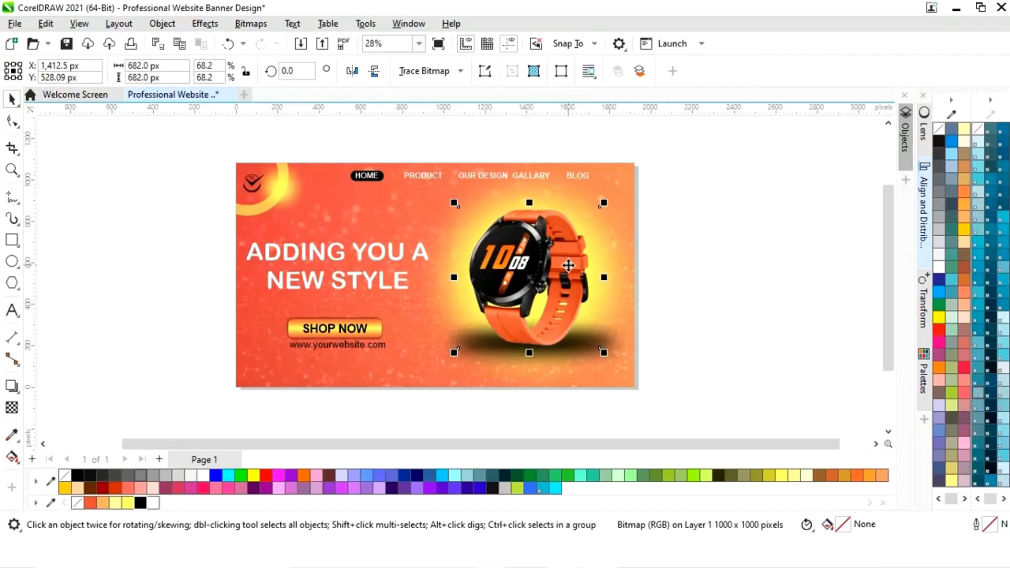
left_click(757, 336)
Apply a uniform transparency of 13 to the black shadow under the watch
left_click(587, 348)
left_click_drag(694, 319, 454, 380)
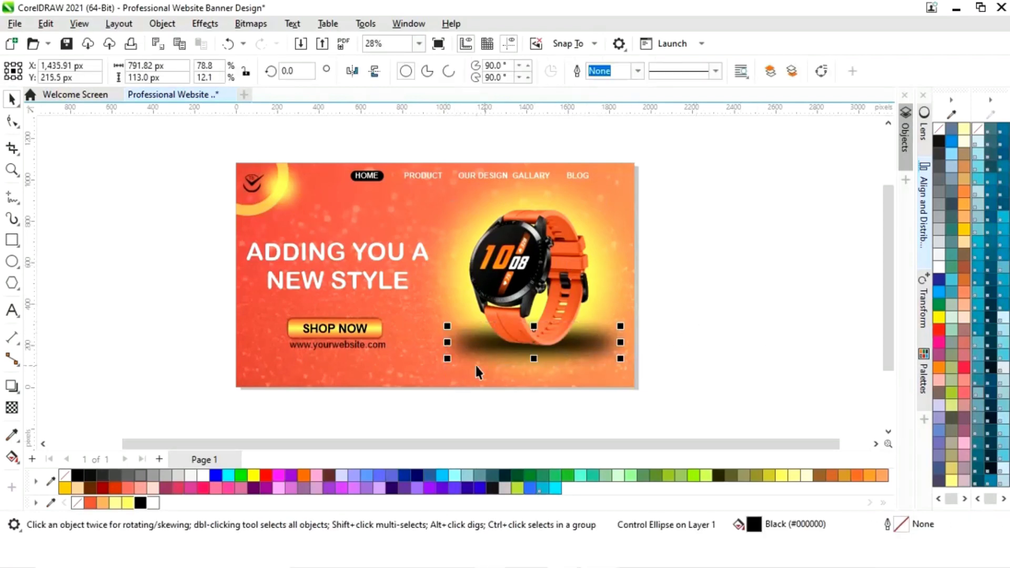
left_click(11, 407)
left_click(514, 370)
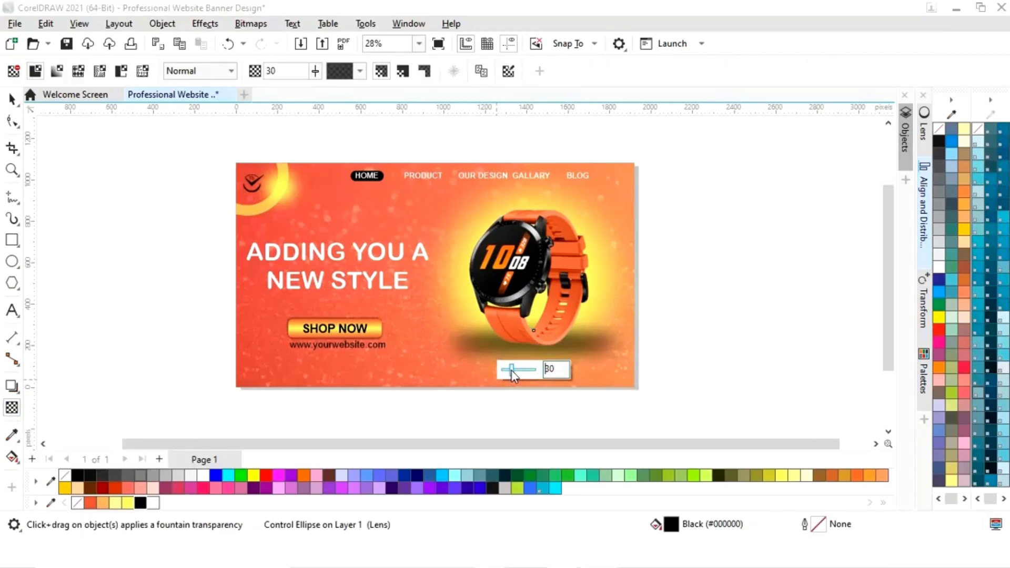
left_click_drag(508, 373, 505, 371)
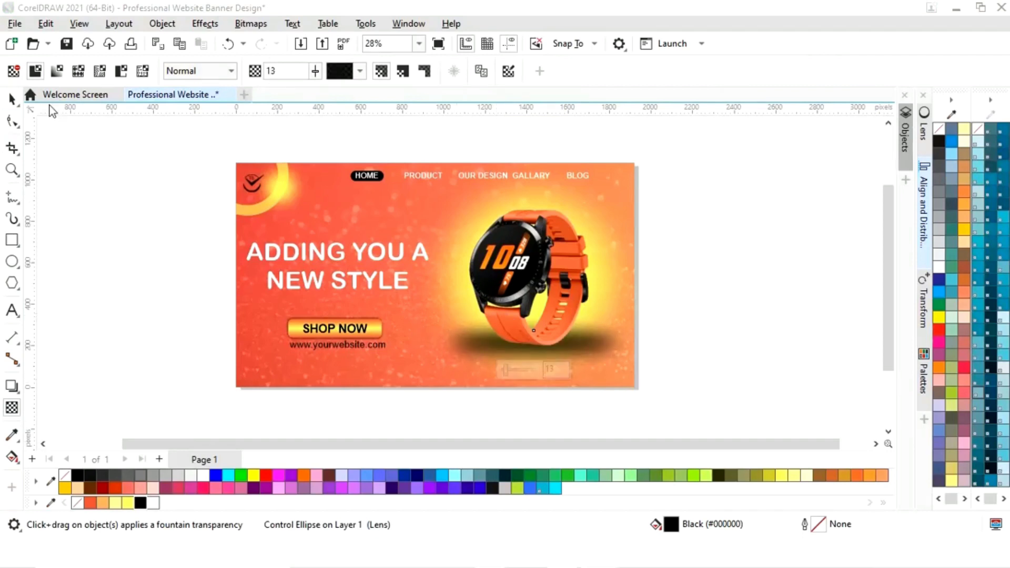
Narrow the black shadow symmetrically so it fits more closely under the watch
key("space")
left_click_drag(620, 342, 597, 339)
left_click(683, 341)
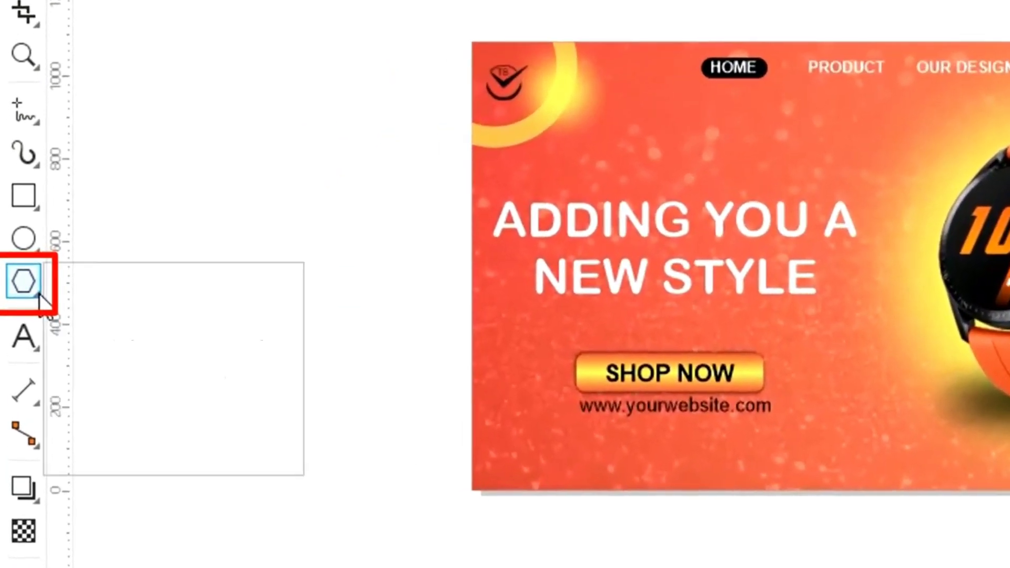
Draw a donut from the basic common shapes, about 57 × 57 px, beside the BLOG menu item
left_click(39, 296)
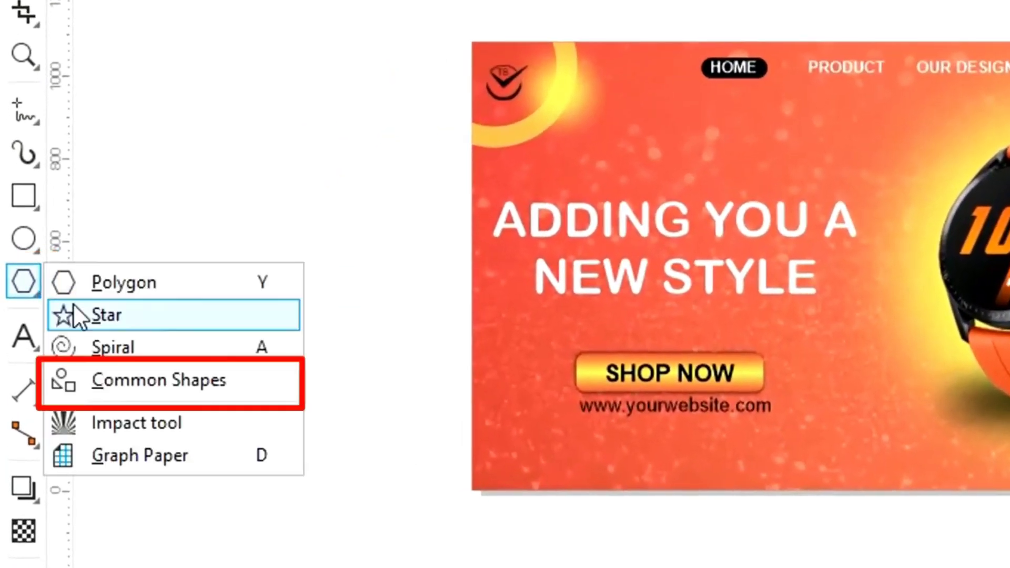
left_click(141, 388)
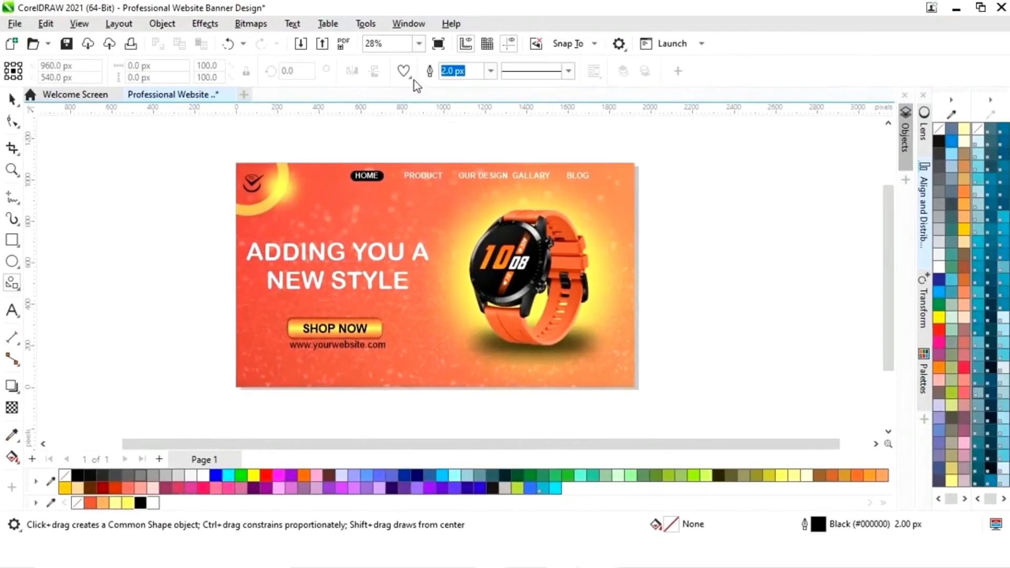
left_click(410, 79)
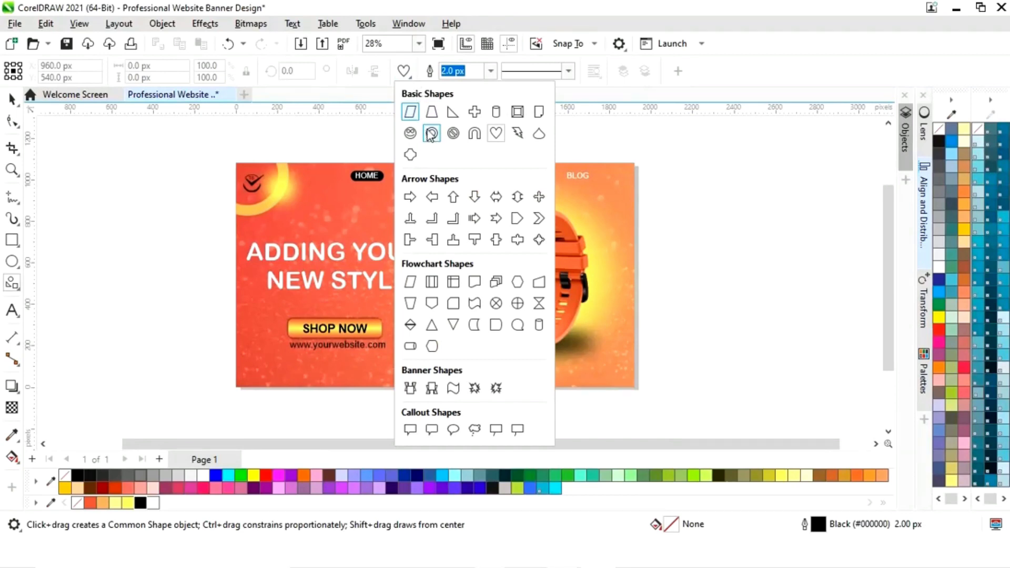
left_click(431, 134)
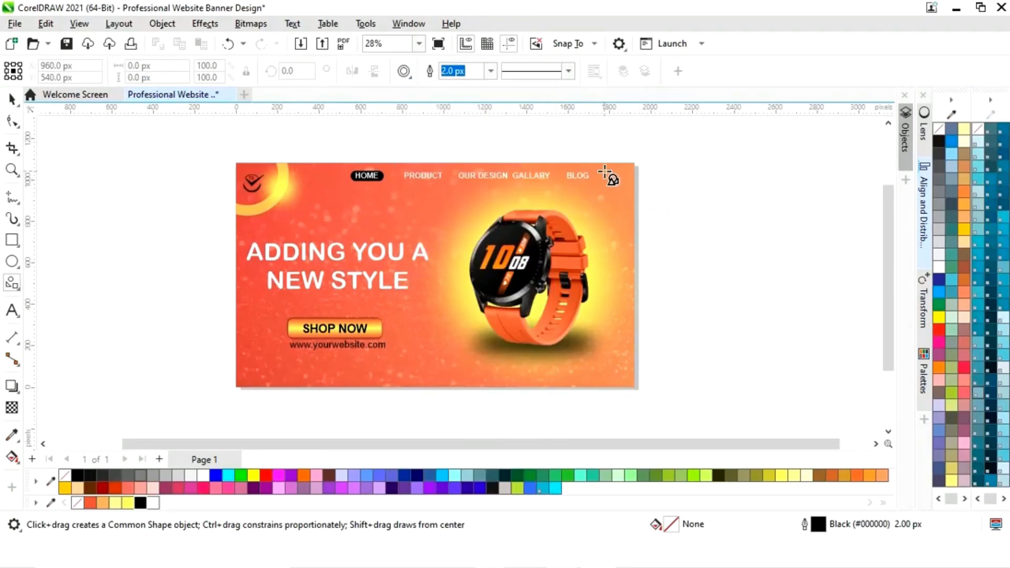
left_click_drag(609, 175, 627, 197)
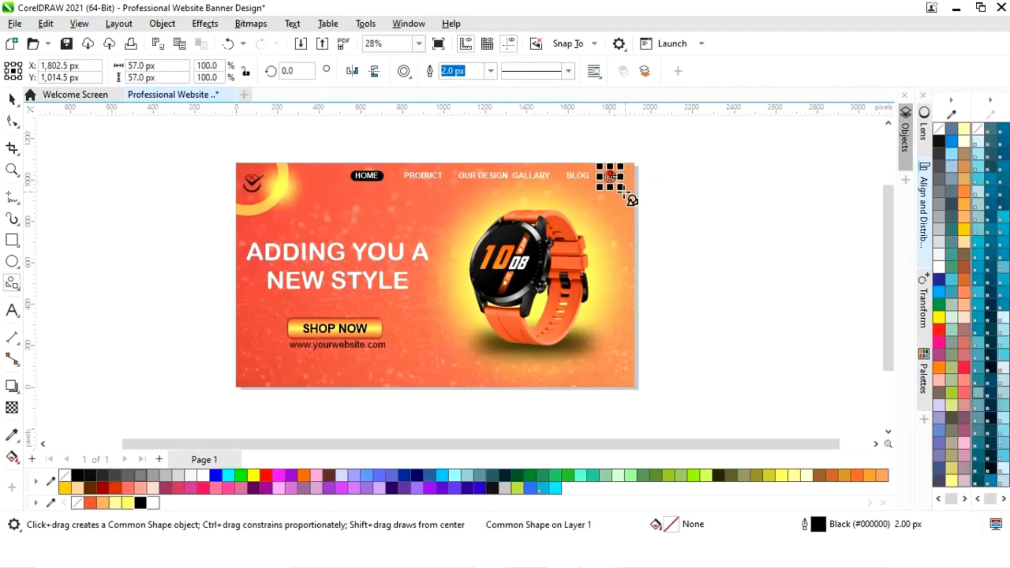
Fill the donut shape beside BLOG with black
key("z")
left_click(605, 182)
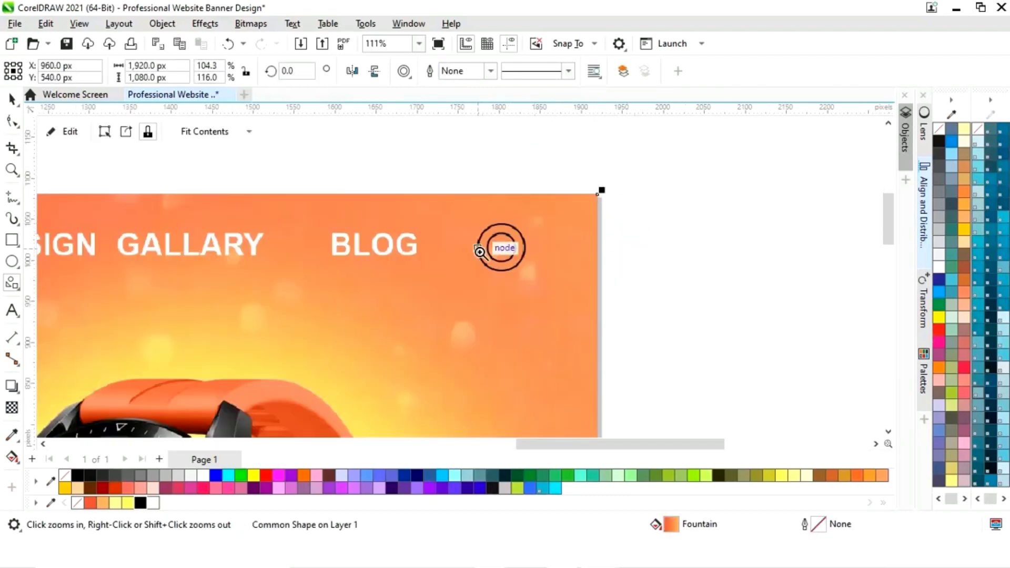
left_click(11, 99)
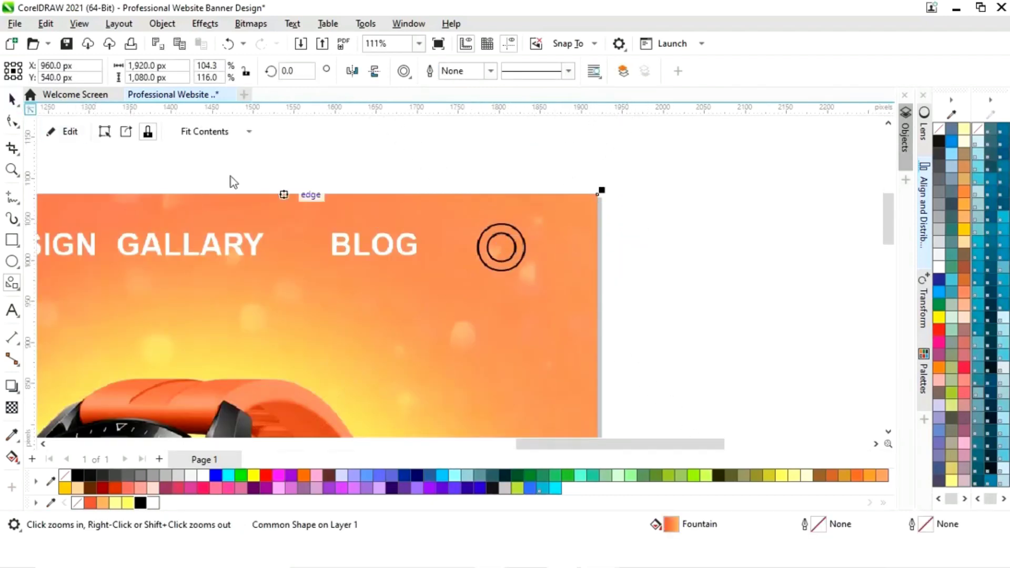
left_click(635, 267)
left_click(525, 248)
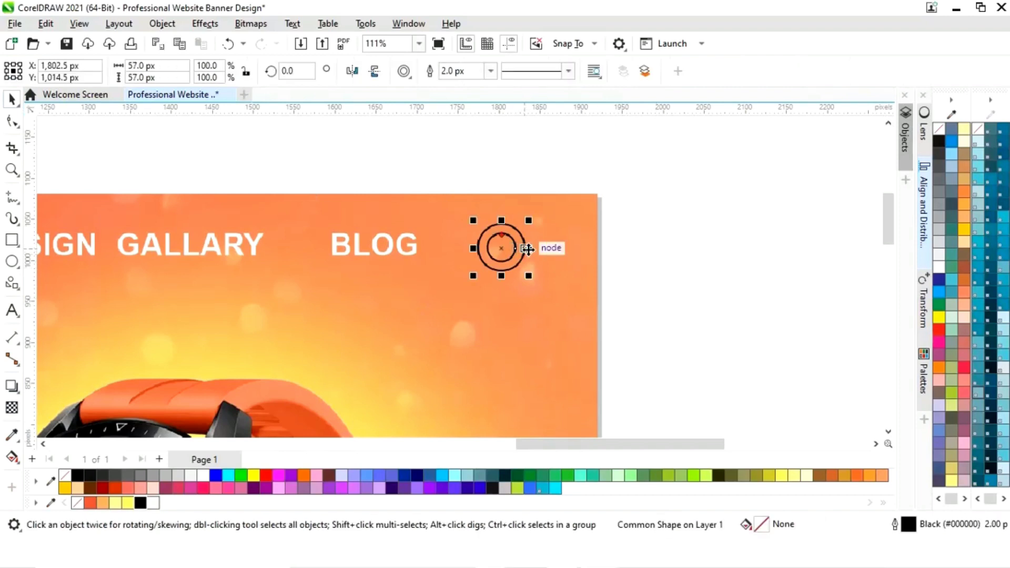
left_click(141, 502)
left_click(630, 305)
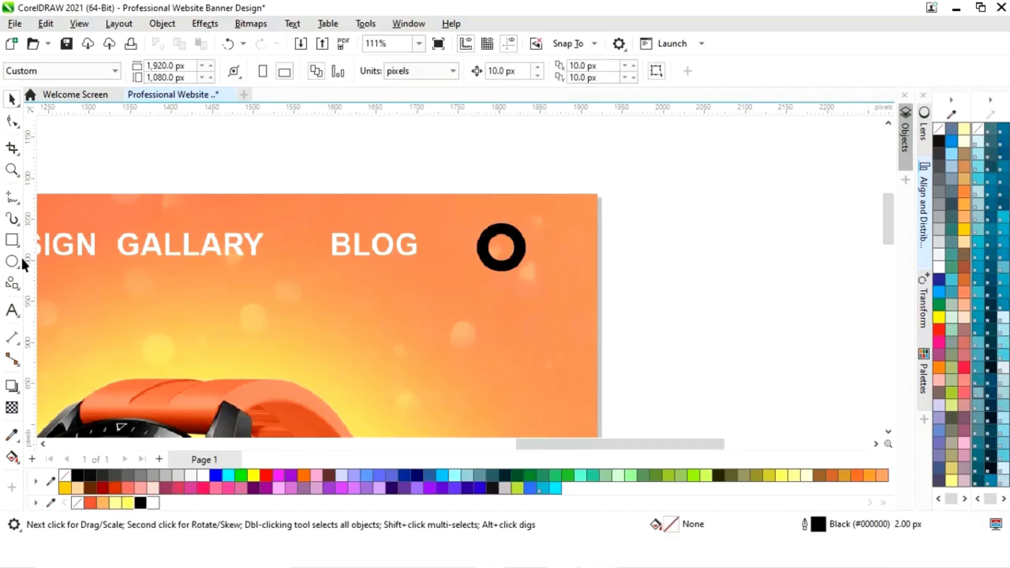
Draw a rectangle about 16 × 44 px extending down from the donut's lower edge as a handle and fill it black
left_click(11, 240)
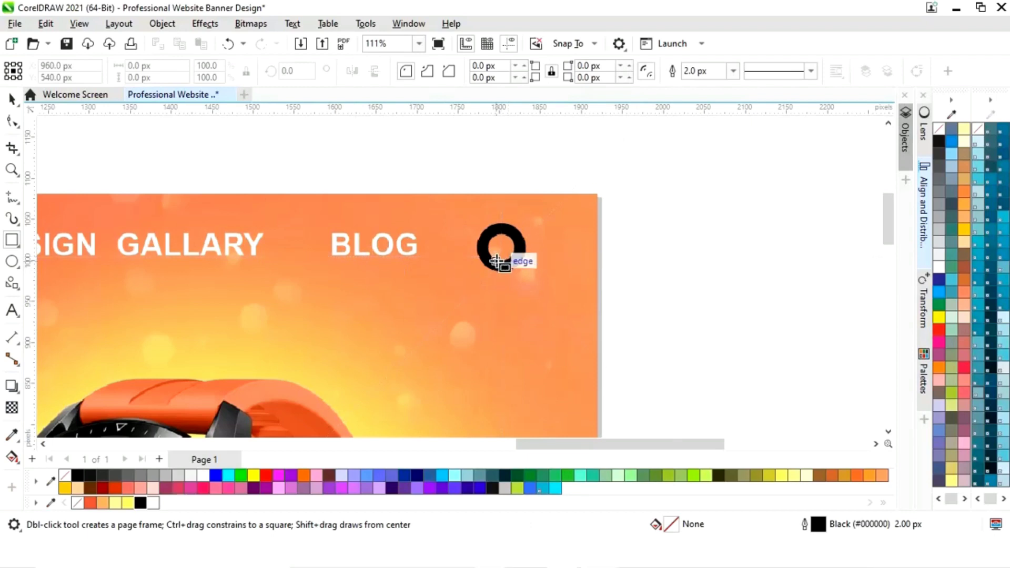
left_click_drag(499, 264, 509, 297)
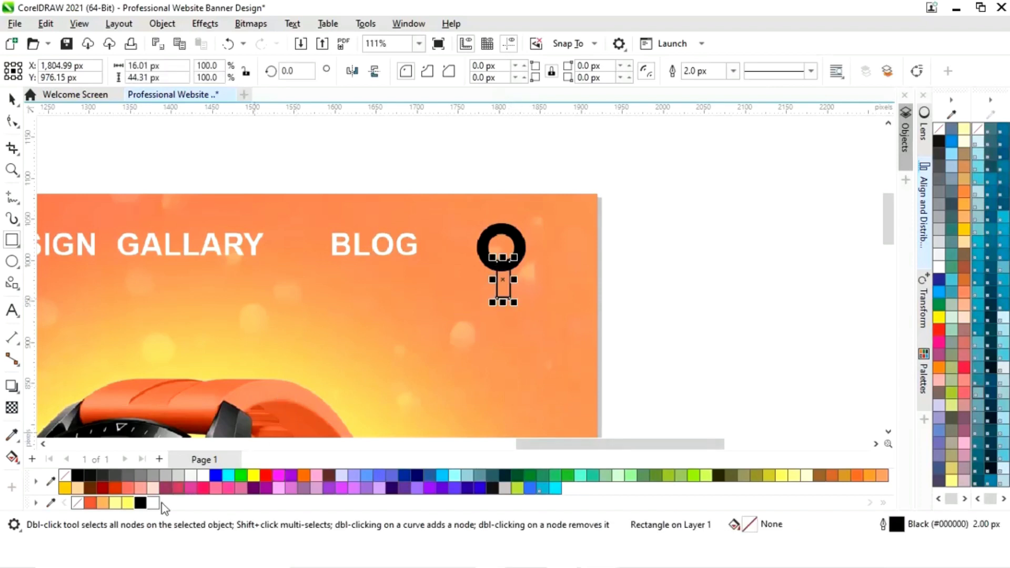
left_click(141, 503)
Centre the handle rectangle horizontally on the donut and select both shapes
left_click(11, 99)
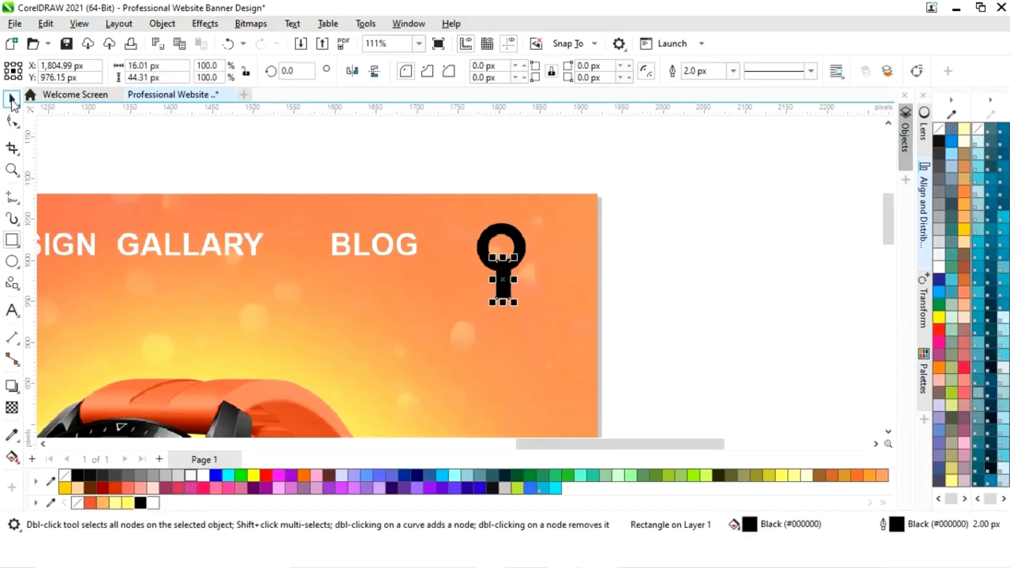
left_click_drag(550, 177, 463, 344)
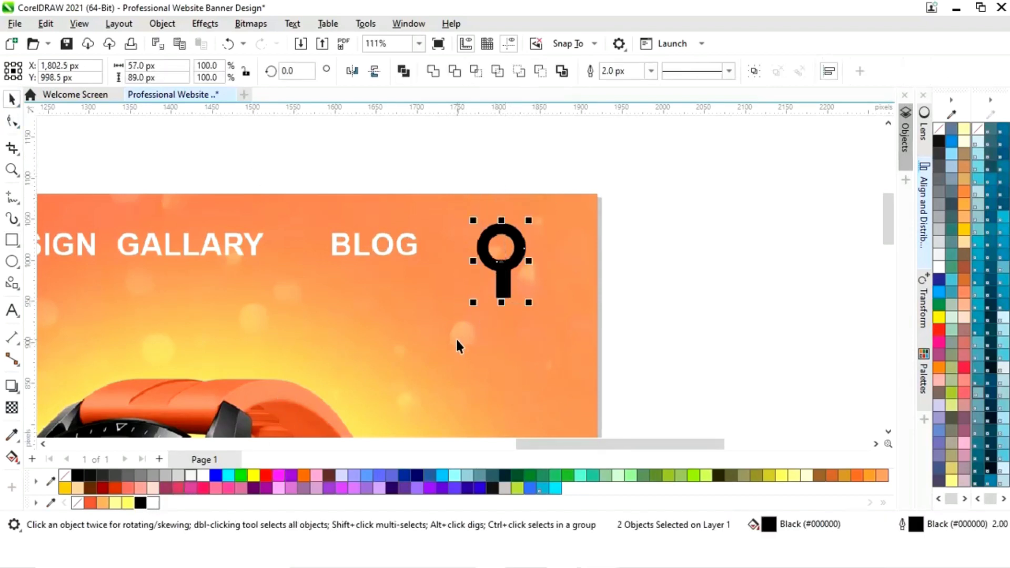
left_click(651, 247)
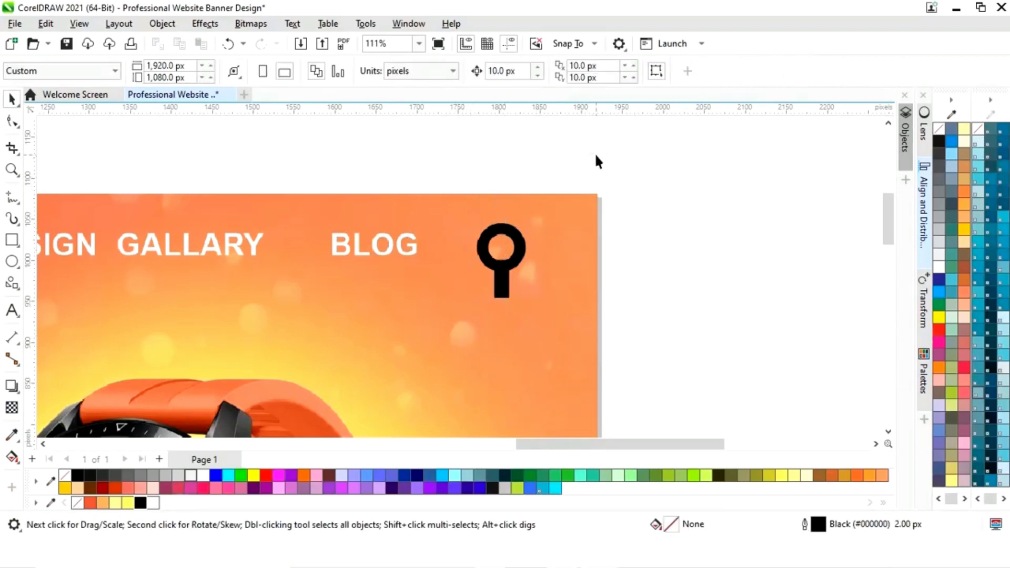
left_click_drag(464, 314, 444, 325)
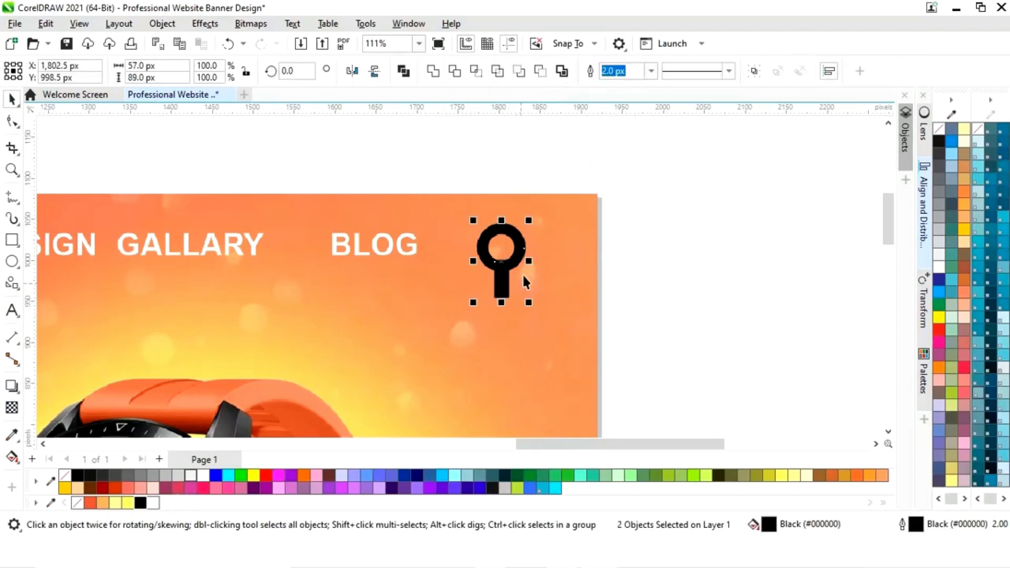
Group the donut and handle, and rotate the group about 41° counter-clockwise into a slanted magnifying glass
right_click(500, 266)
left_click(554, 185)
left_click(502, 263)
left_click_drag(530, 221, 491, 191)
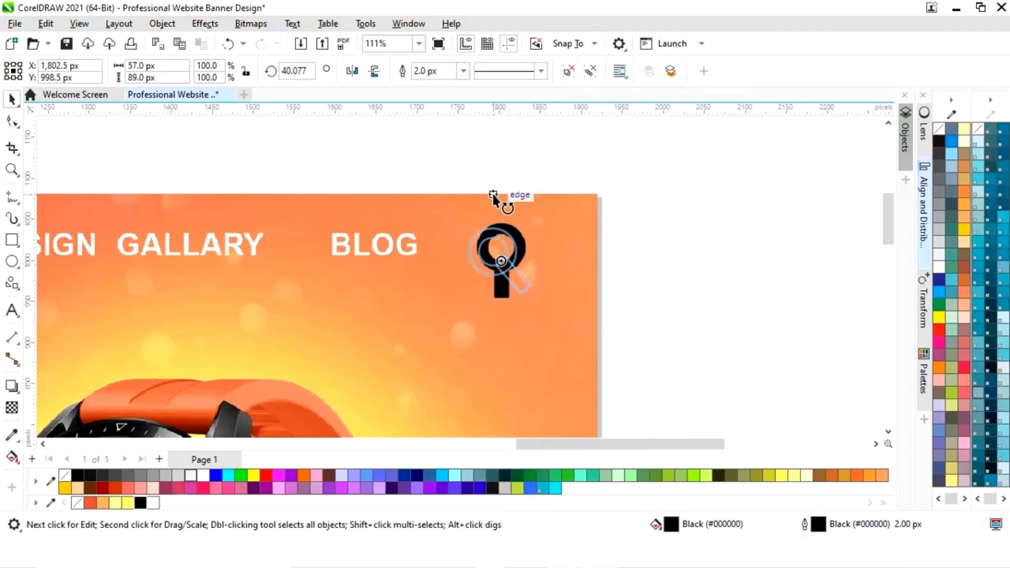
Scale the magnifying glass icon down to about 35 × 37 px beside BLOG and nudge it slightly toward the menu text
left_click(514, 272)
left_click(520, 253)
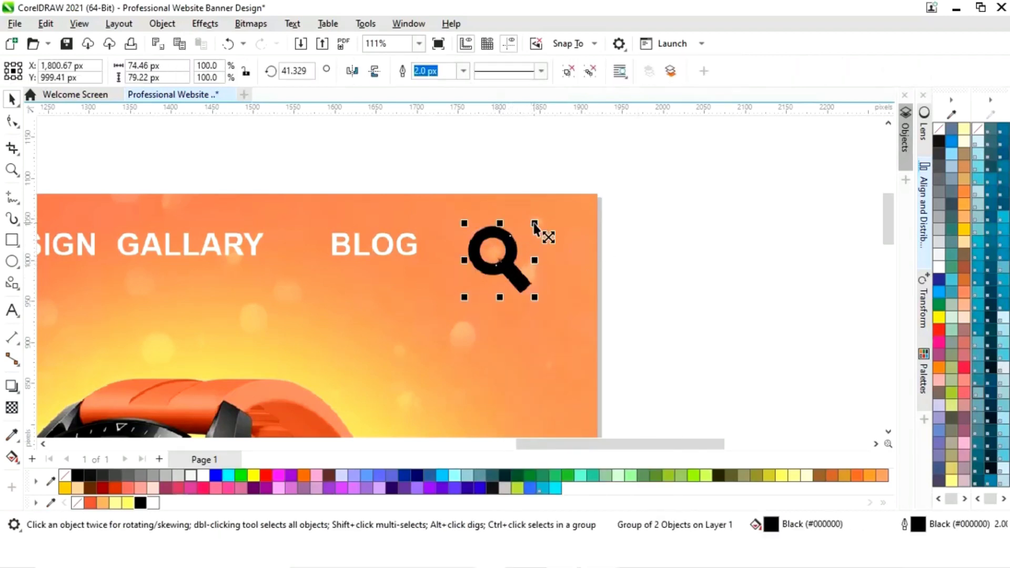
left_click_drag(535, 227, 621, 250)
left_click(660, 265)
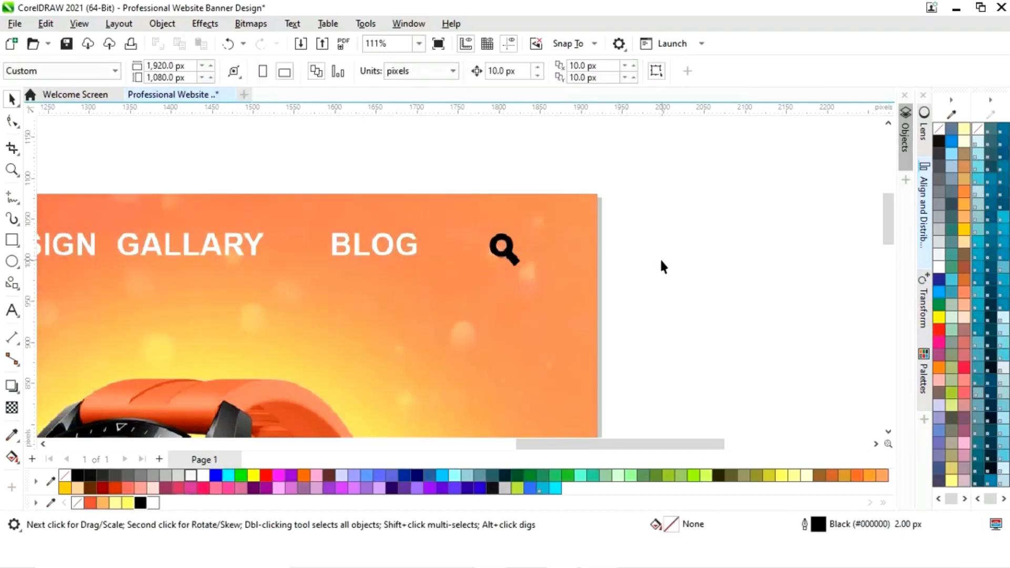
scroll(661, 257, "down", 3)
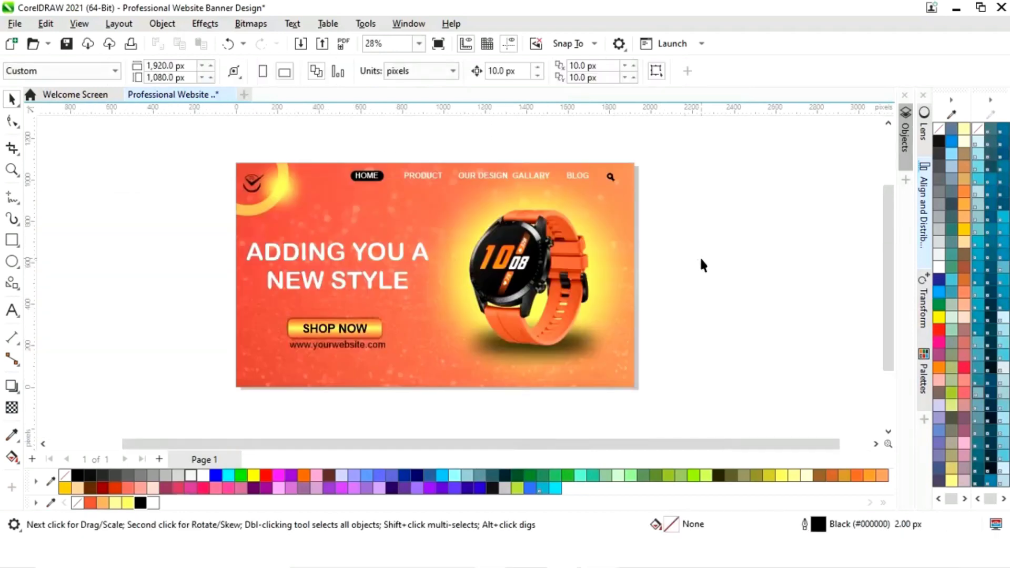
left_click(610, 176)
key("Left")
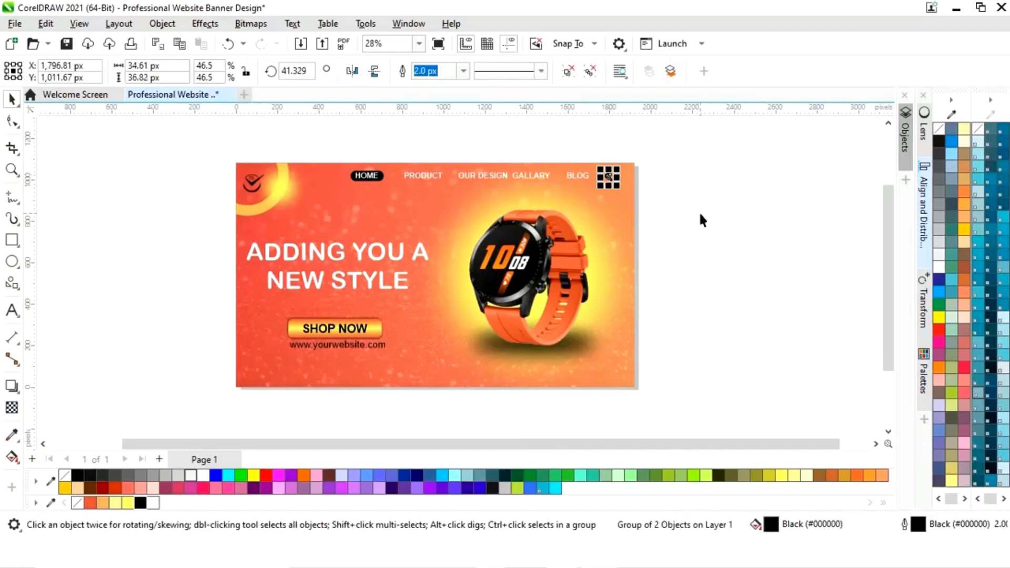
left_click(700, 223)
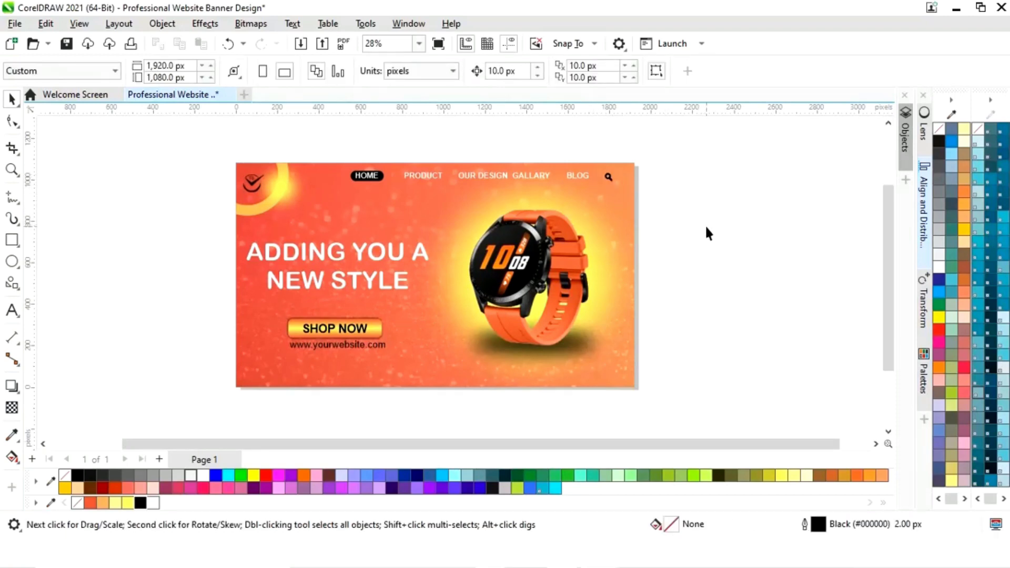
Examine the whole banner enlarged and in full-screen preview
key("z")
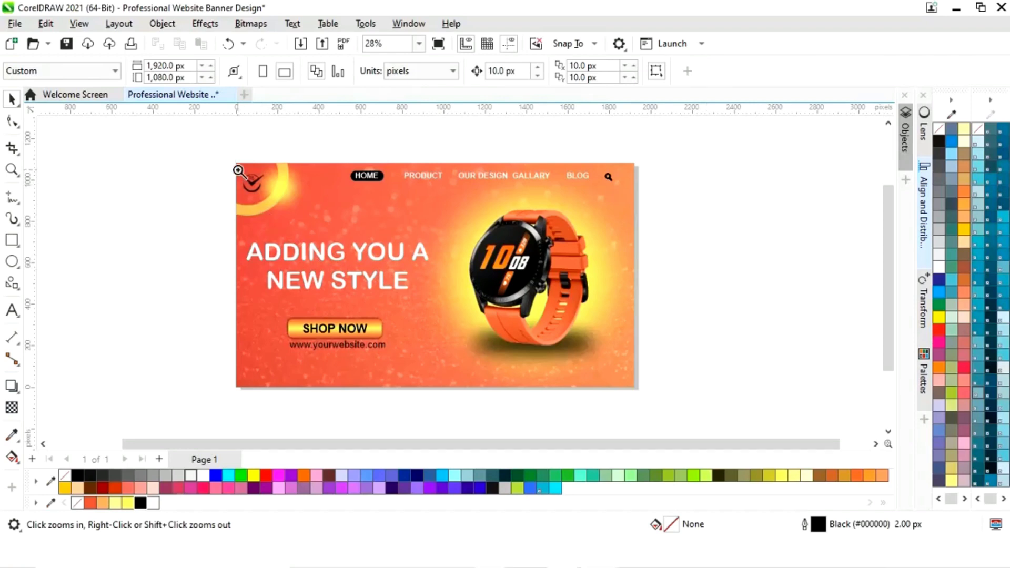
left_click_drag(222, 159, 650, 397)
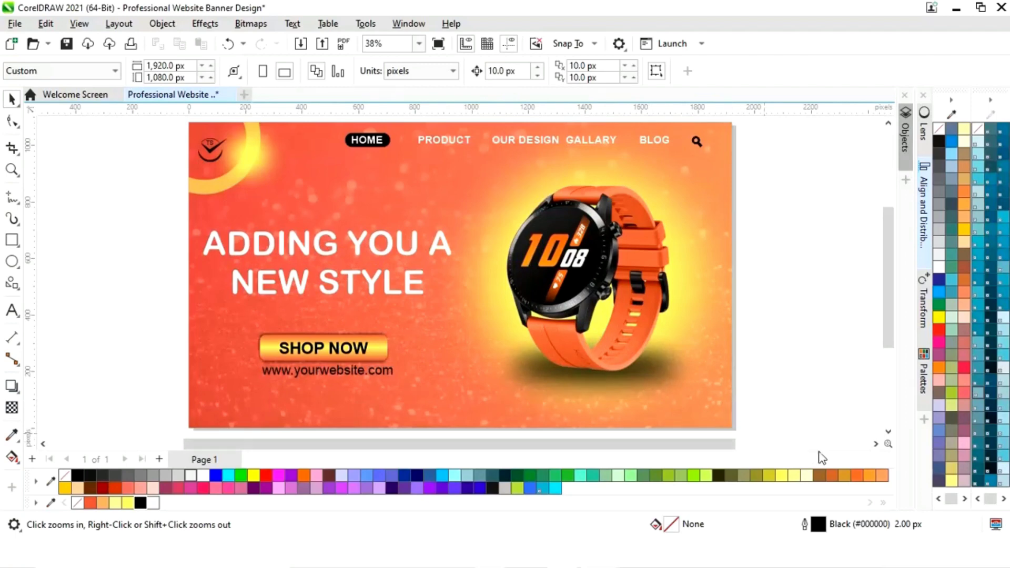
key("F9")
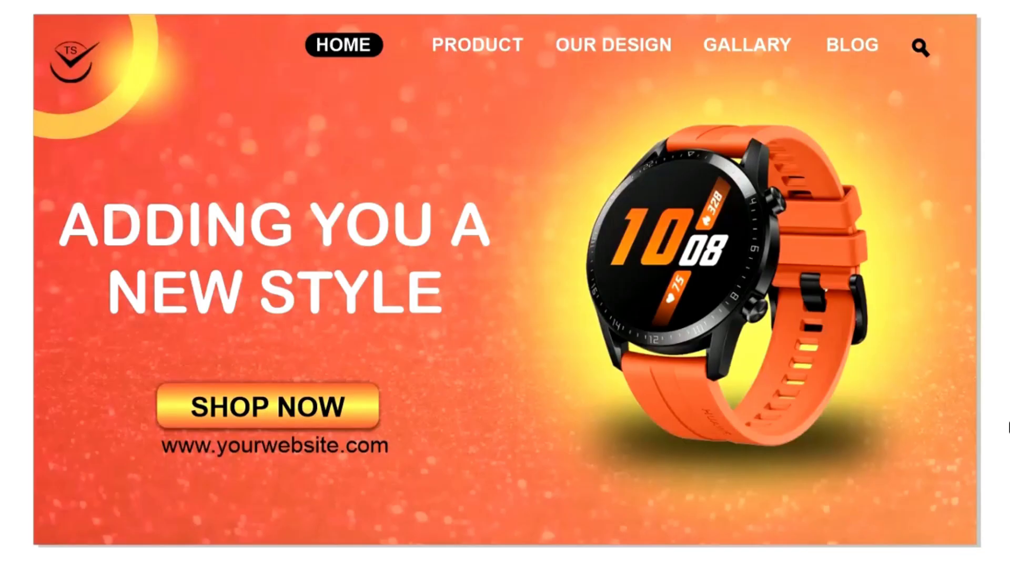